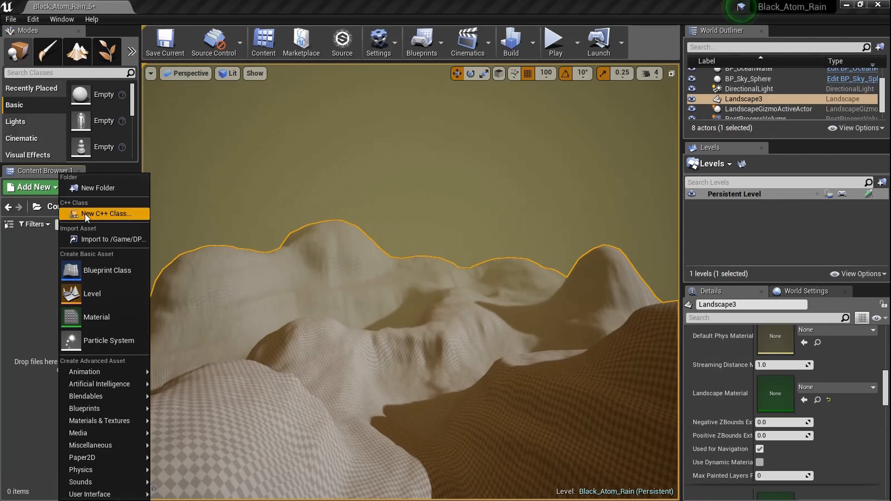
# - Create a material named L in the DP folder and assign it as Landscape3's Landscape Material
pyautogui.click(119, 308)
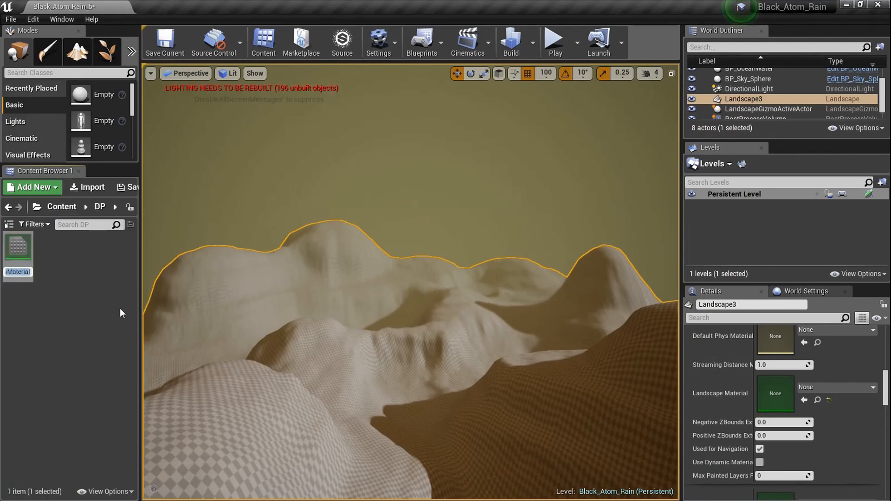
pyautogui.write('L')
pyautogui.press('Return')
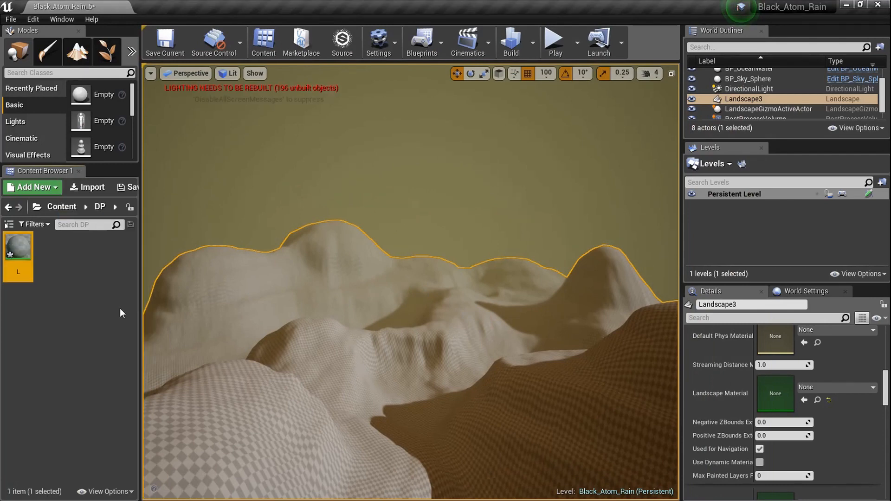
pyautogui.moveTo(28, 256); pyautogui.dragTo(772, 388)
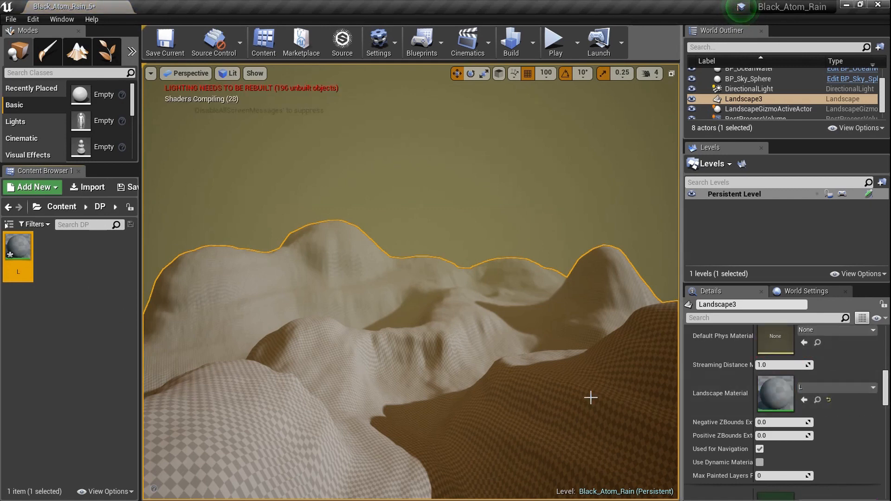
# - Open material L for editing, check the landscape in the level, and return to the material graph
pyautogui.doubleClick(22, 244)
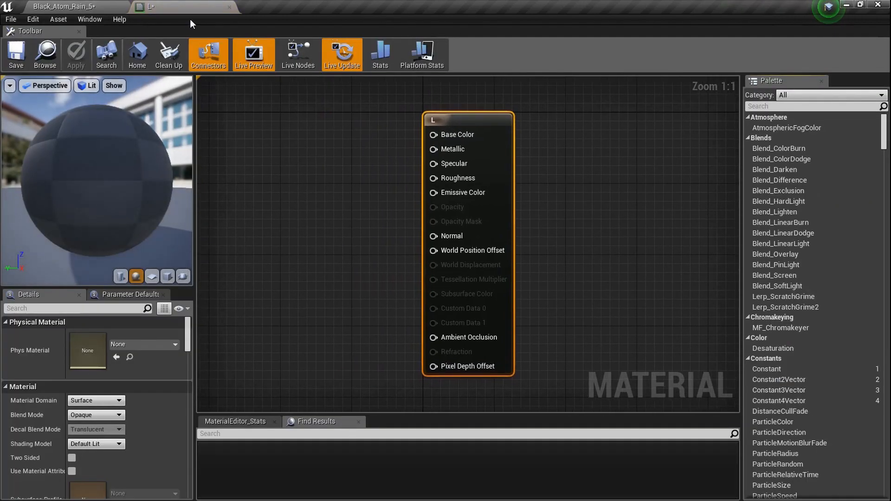
pyautogui.click(93, 5)
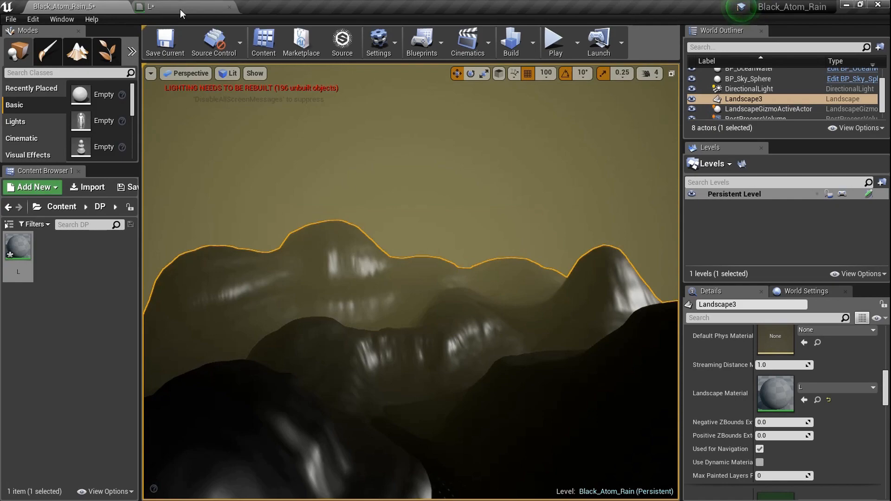
pyautogui.click(180, 8)
# - Add a vector parameter named Grass to the graph, beside the material's result node
pyautogui.moveTo(417, 236); pyautogui.dragTo(517, 263, button='right')
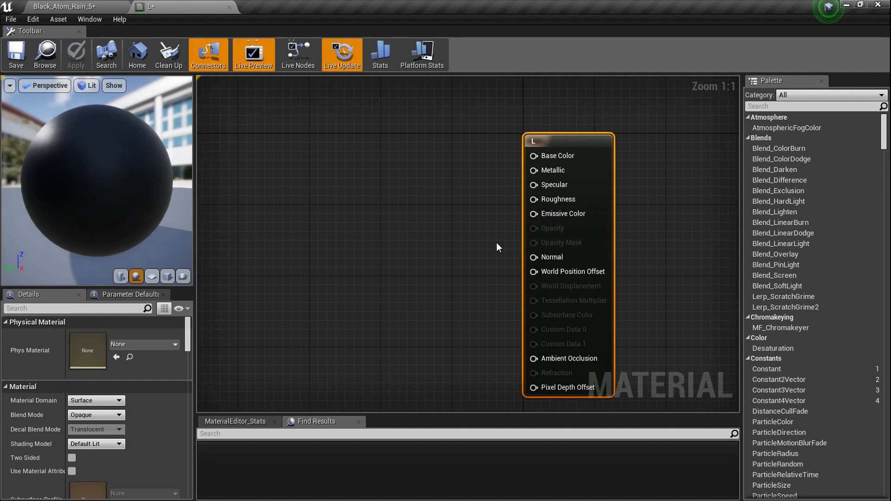
pyautogui.moveTo(497, 242); pyautogui.dragTo(523, 256, button='right')
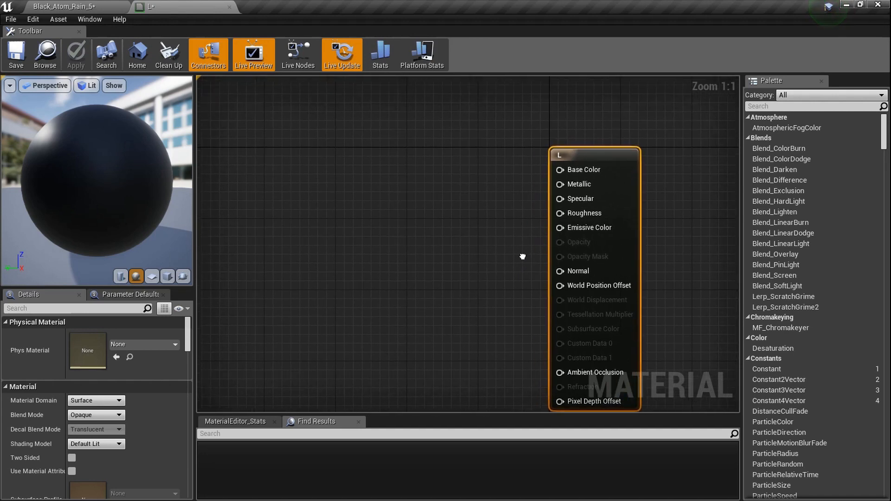
pyautogui.click(345, 185)
pyautogui.write('Grass')
pyautogui.press('Return')
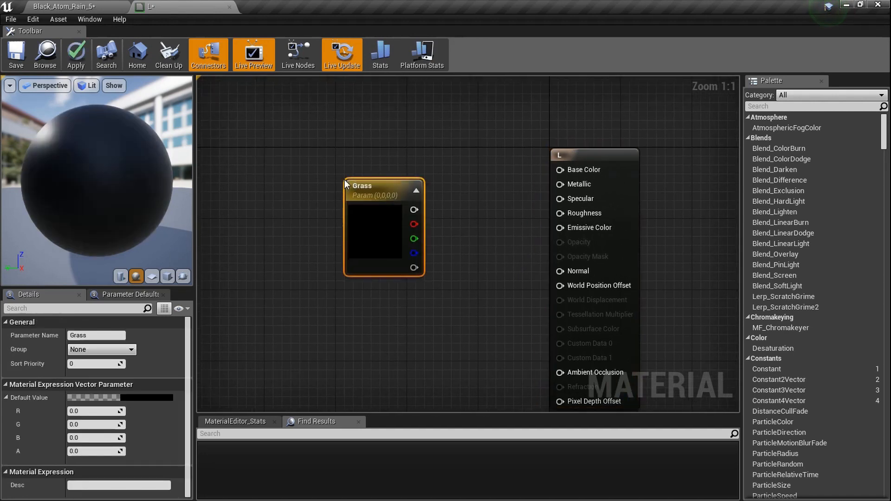
# - Set the Grass colour to dark green (R 0.00734, G 0.0729, B 0) and move the node farther from the result node
pyautogui.doubleClick(372, 202)
pyautogui.moveTo(458, 331); pyautogui.dragTo(420, 362)
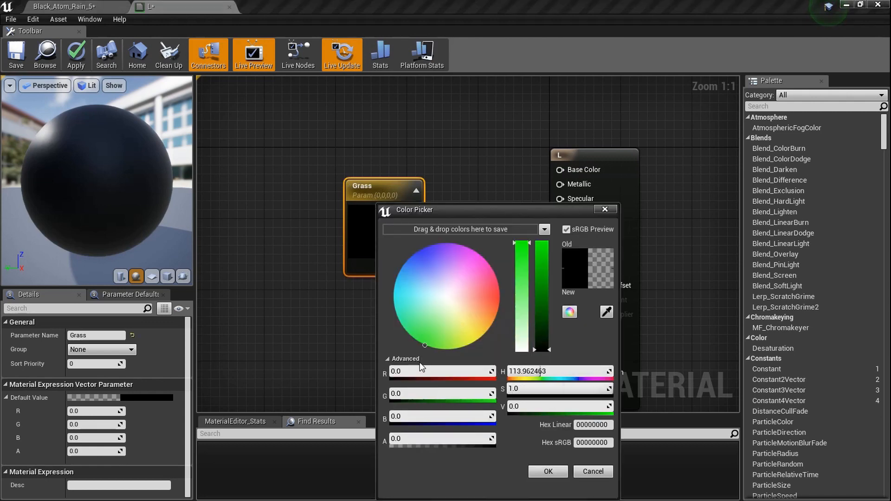
pyautogui.click(545, 344)
pyautogui.moveTo(545, 334); pyautogui.dragTo(545, 343)
pyautogui.click(552, 476)
pyautogui.moveTo(377, 246); pyautogui.dragTo(308, 202)
# - Add a vector parameter named Durt below Grass and colour it dark brown (R 0.041667, G 0.023747, B 0)
pyautogui.click(292, 277)
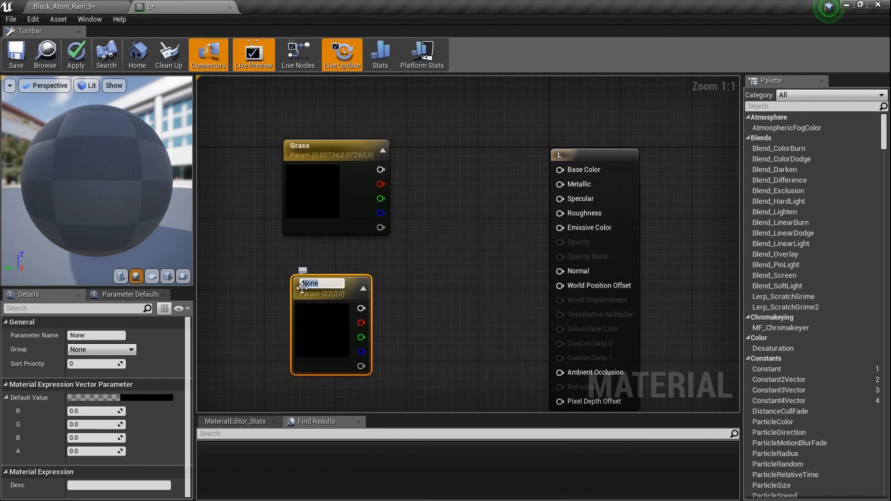
pyautogui.write('Durt')
pyautogui.press('Return')
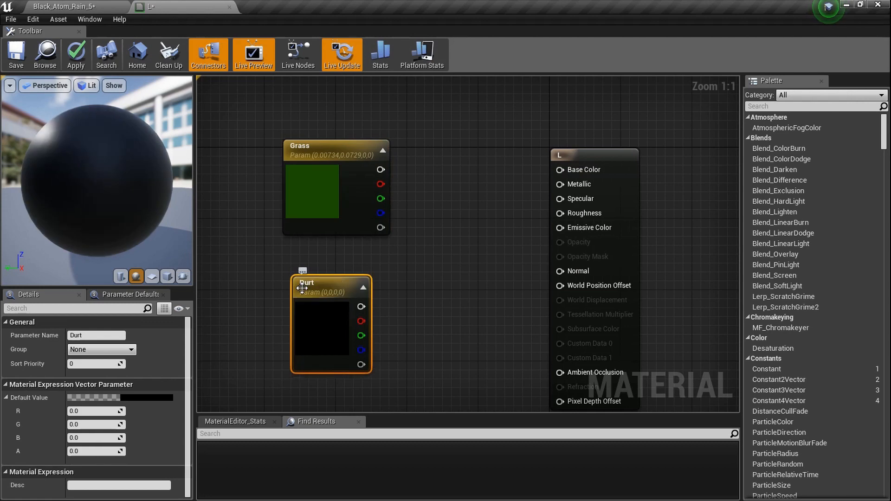
pyautogui.doubleClick(322, 318)
pyautogui.click(437, 327)
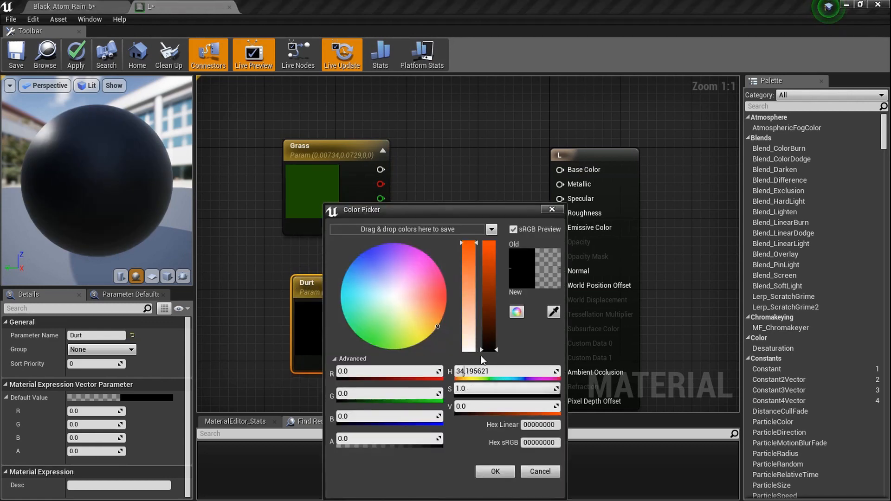
pyautogui.click(490, 346)
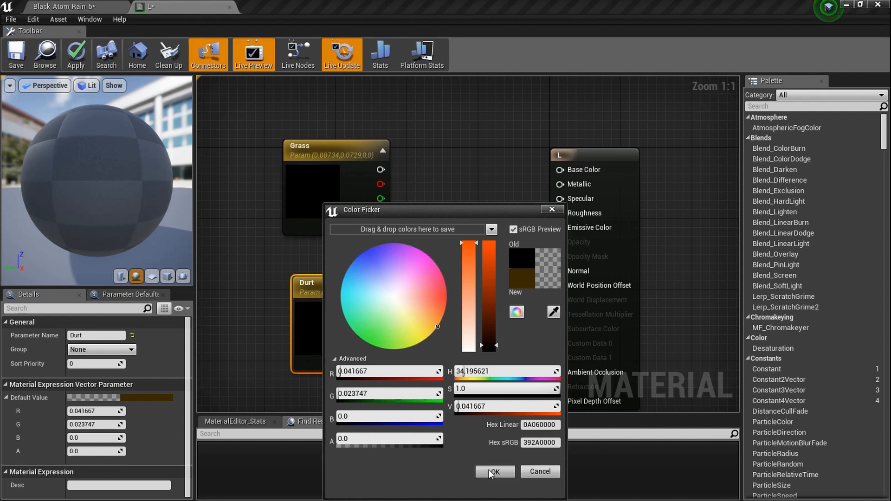
pyautogui.click(492, 474)
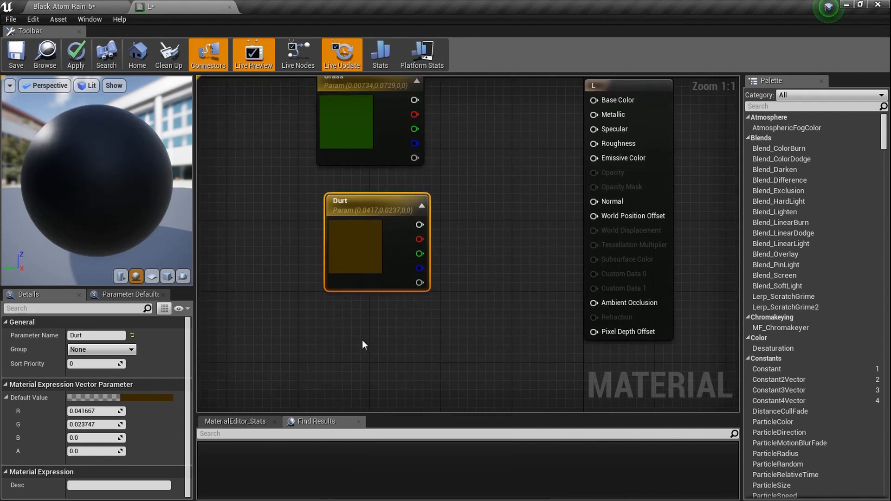
# - Add a vector parameter named Rock below Durt and colour it dark grey (0.026042 in R, G and B)
pyautogui.click(361, 339)
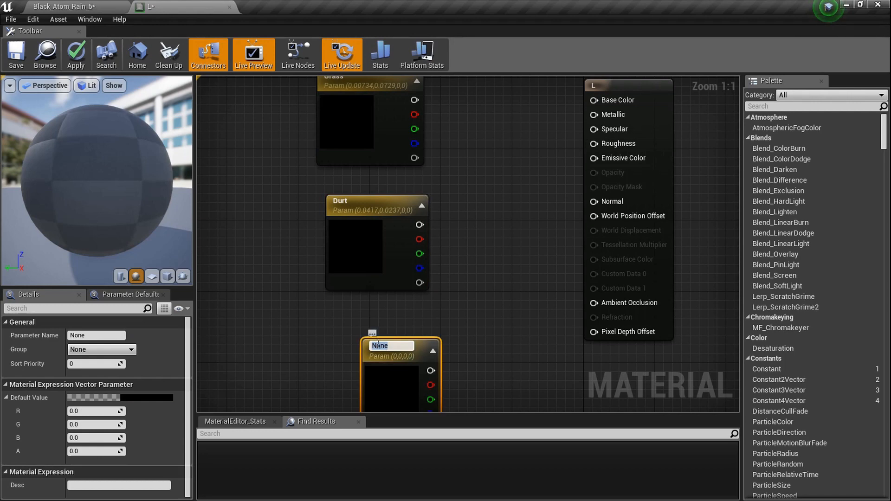
pyautogui.write('Rock')
pyautogui.press('Return')
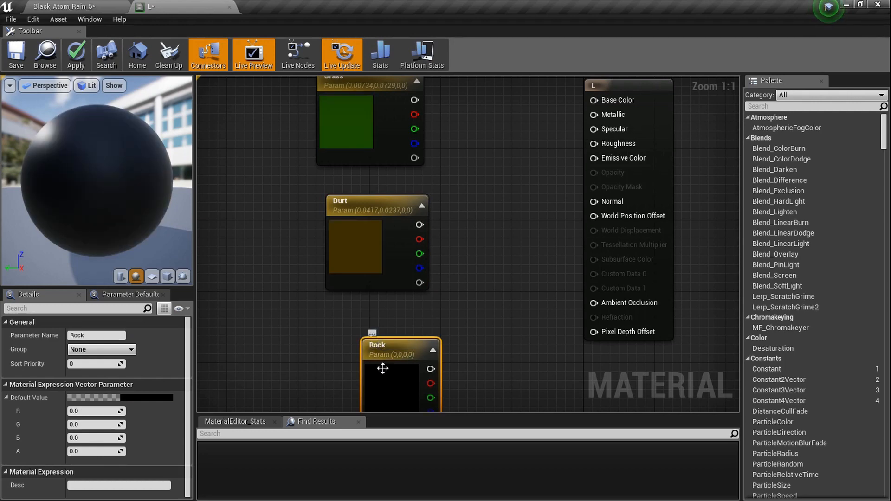
pyautogui.doubleClick(389, 378)
pyautogui.moveTo(557, 350); pyautogui.dragTo(556, 348)
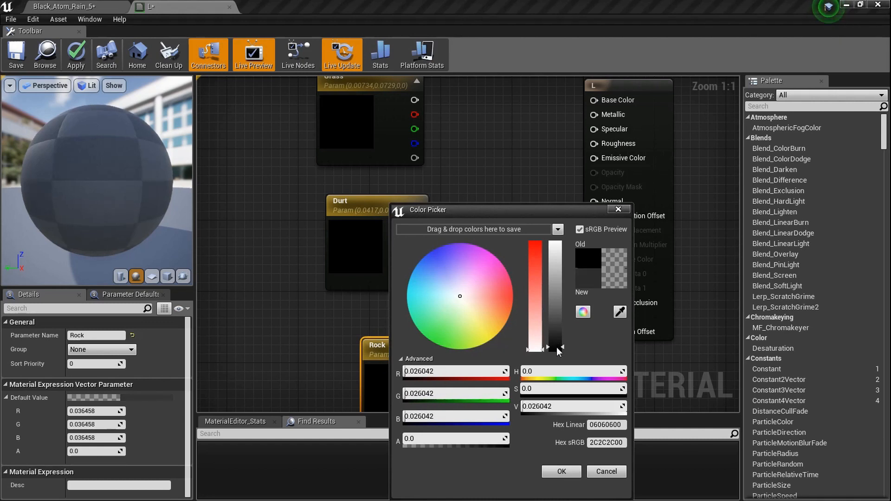
pyautogui.click(562, 471)
# - Arrange the Rock, Durt and Grass nodes in a rough column farther away from the result node
pyautogui.moveTo(473, 356); pyautogui.dragTo(506, 290, button='right')
pyautogui.scroll(-3, 529, 283)
pyautogui.moveTo(465, 325); pyautogui.dragTo(367, 327)
pyautogui.moveTo(441, 218); pyautogui.dragTo(382, 224)
pyautogui.moveTo(382, 223); pyautogui.dragTo(381, 257, button='right')
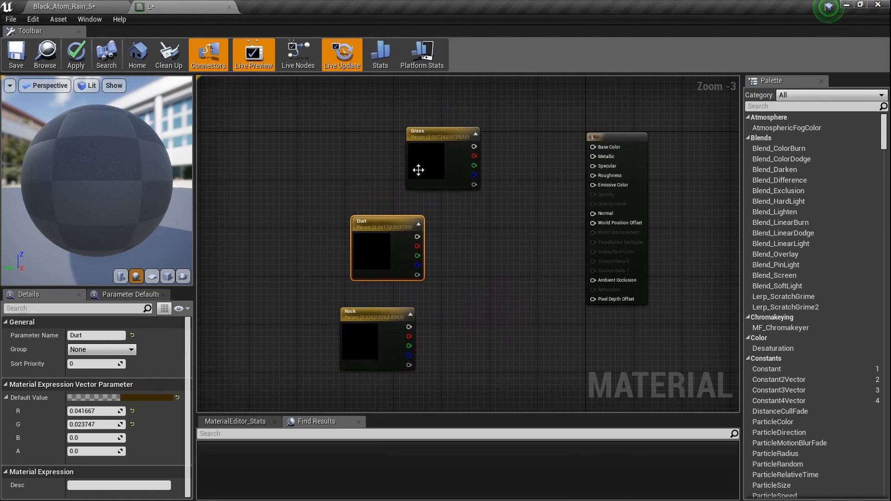
pyautogui.moveTo(421, 172); pyautogui.dragTo(374, 177)
pyautogui.moveTo(373, 177); pyautogui.dragTo(374, 259, button='right')
pyautogui.scroll(6, 383, 164)
pyautogui.scroll(-3, 384, 223)
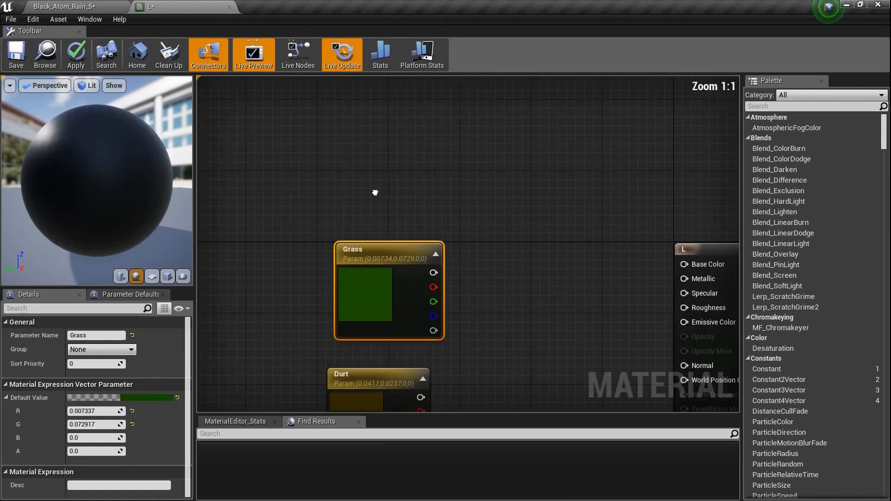
# - Add a WorldAlignedBlend function node and place it above the Grass parameter
pyautogui.moveTo(422, 268); pyautogui.dragTo(479, 297, button='right')
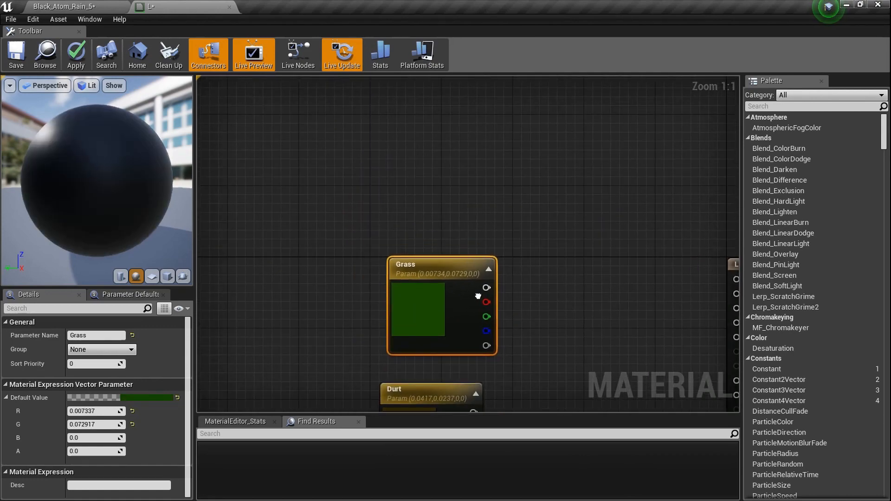
pyautogui.rightClick(419, 217)
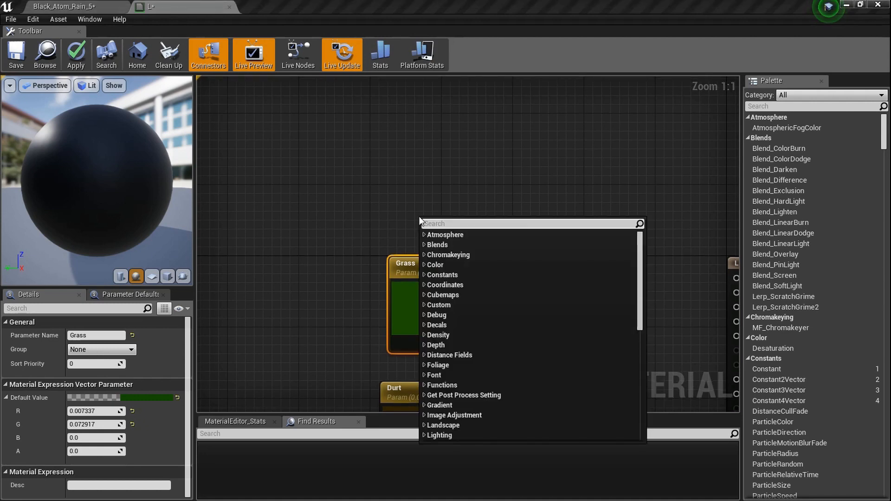
pyautogui.write('worlda')
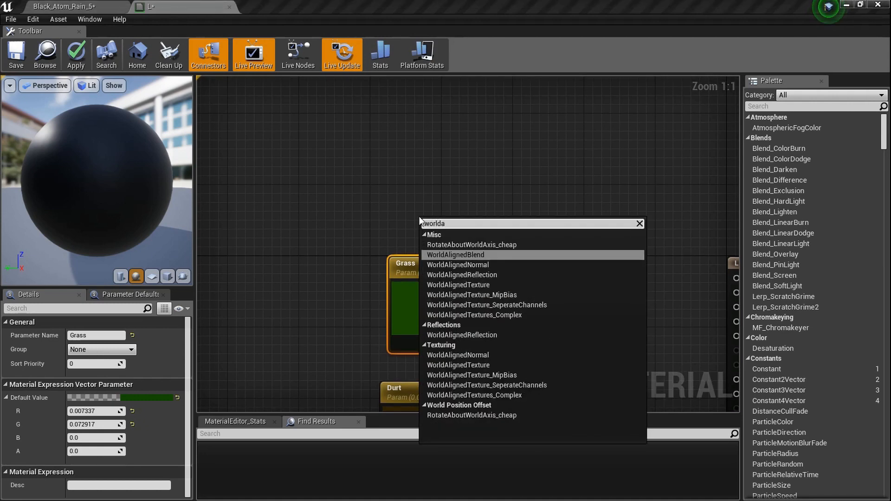
pyautogui.press('Return')
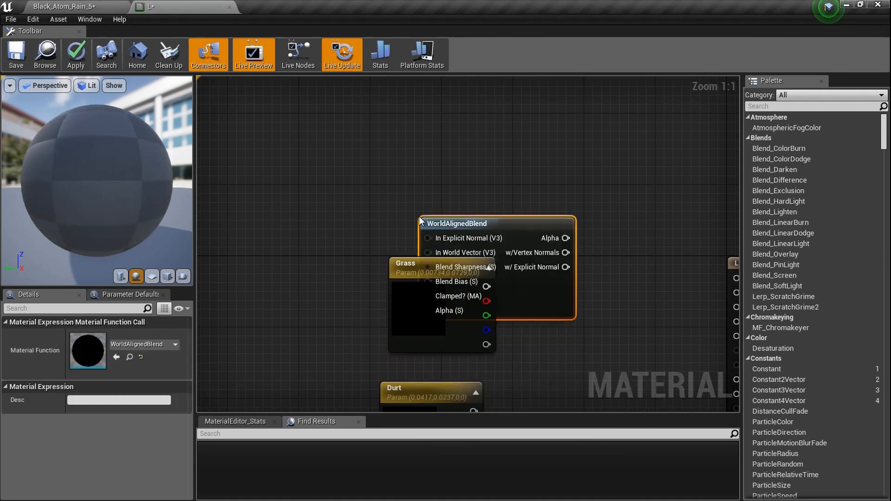
pyautogui.moveTo(509, 227); pyautogui.dragTo(468, 155)
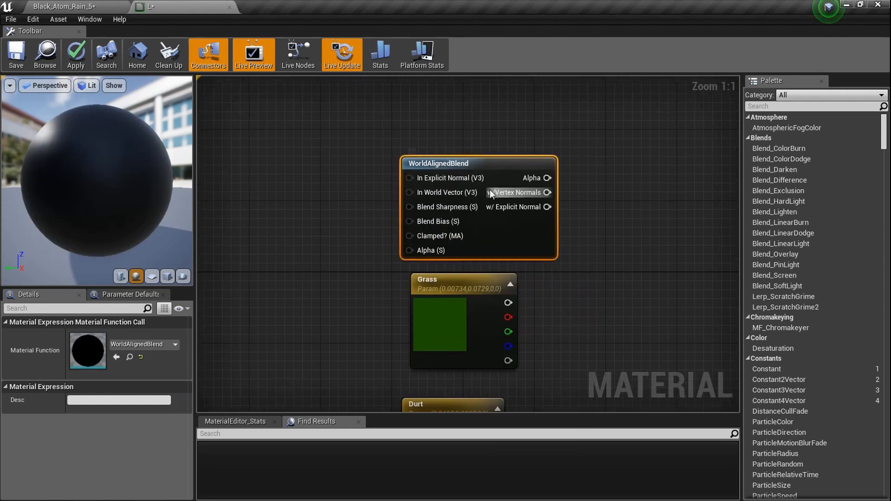
# - Add two constants, connect them to WorldAlignedBlend's Blend Sharpness and Blend Bias inputs, and move both farther from the node
pyautogui.scroll(7, 386, 198)
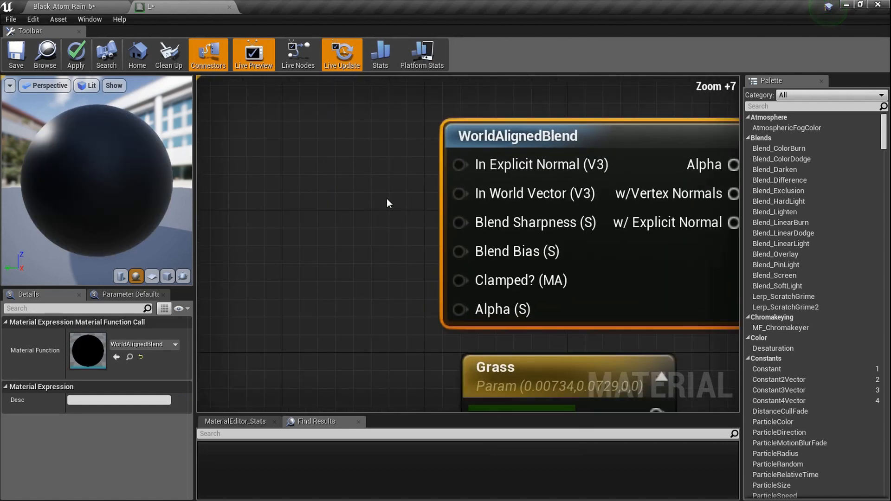
pyautogui.click(341, 207)
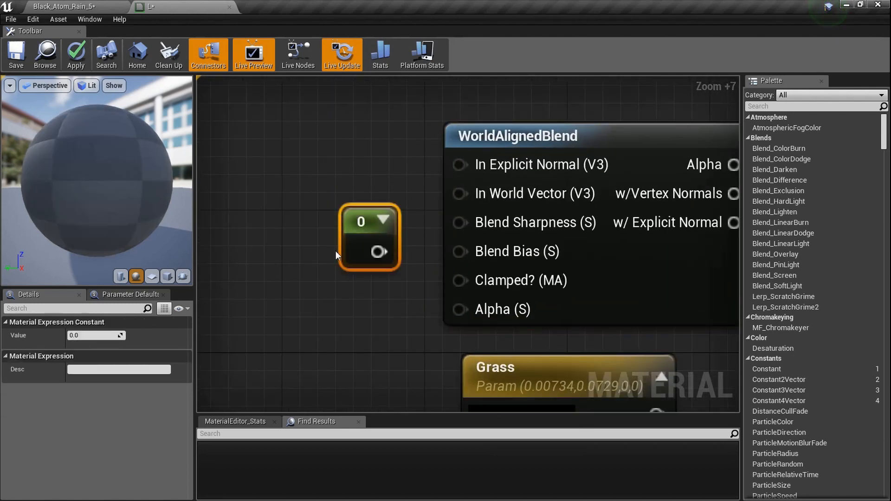
pyautogui.click(324, 311)
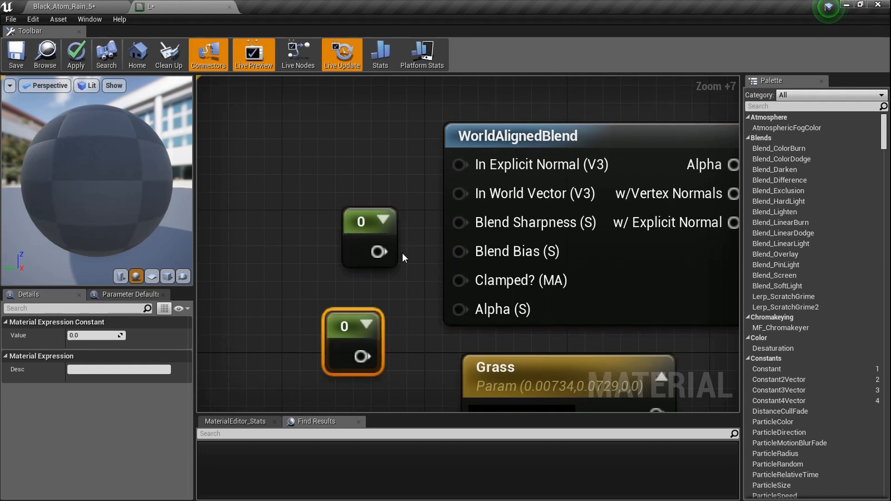
pyautogui.moveTo(378, 252); pyautogui.dragTo(477, 221)
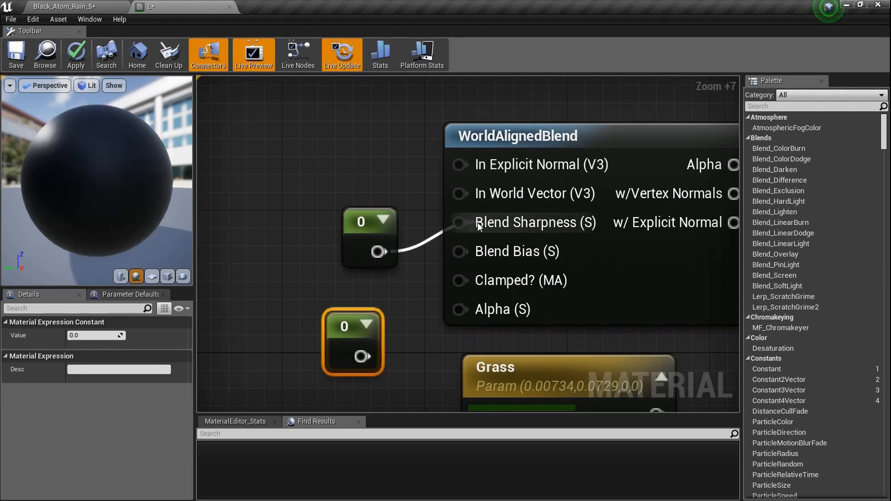
pyautogui.moveTo(362, 357); pyautogui.dragTo(466, 251)
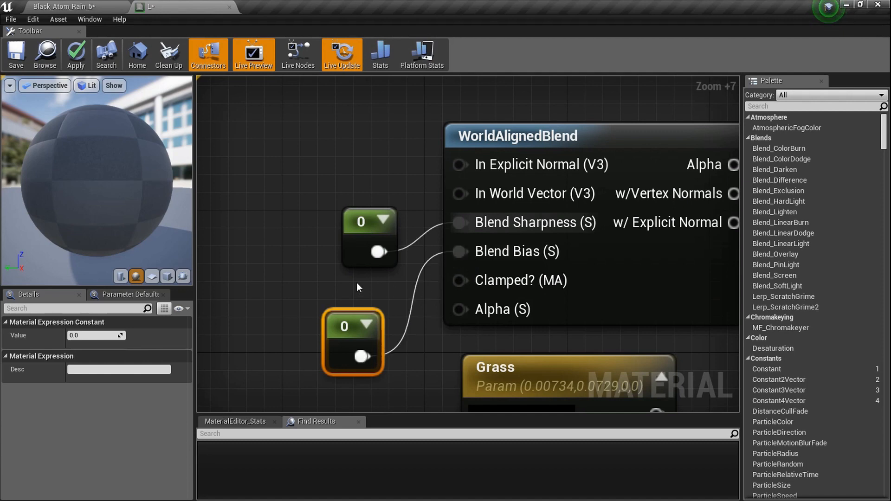
pyautogui.keyDown('shift'); pyautogui.click(357, 257); pyautogui.keyUp('shift')
pyautogui.moveTo(358, 253); pyautogui.dragTo(295, 219)
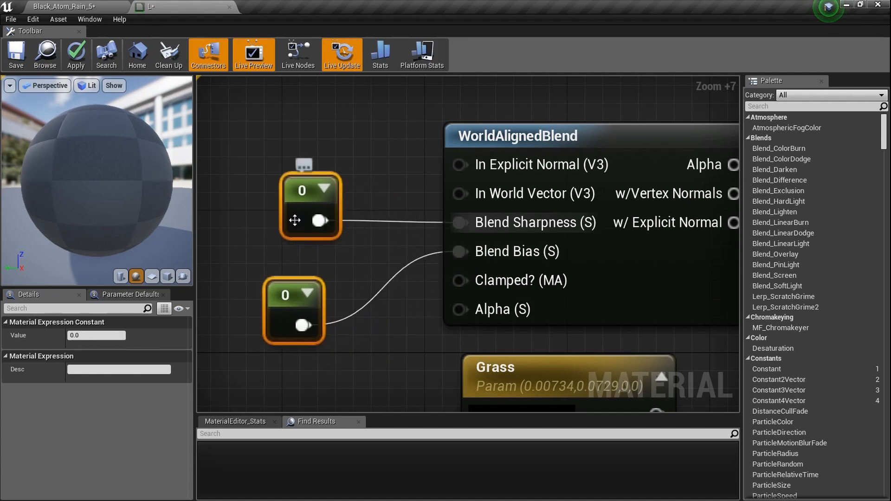
# - Set the Blend Sharpness constant to 50 and the Blend Bias constant to -21
pyautogui.click(295, 220)
pyautogui.click(106, 335)
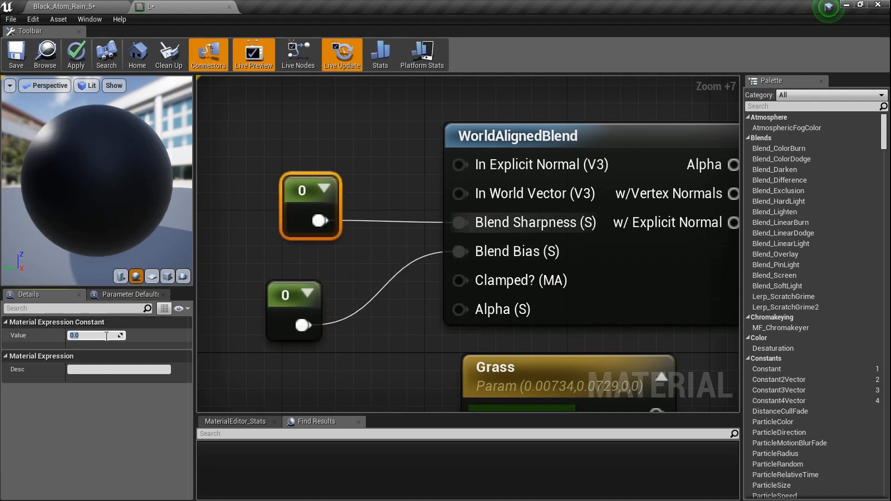
pyautogui.write('50')
pyautogui.press('Return')
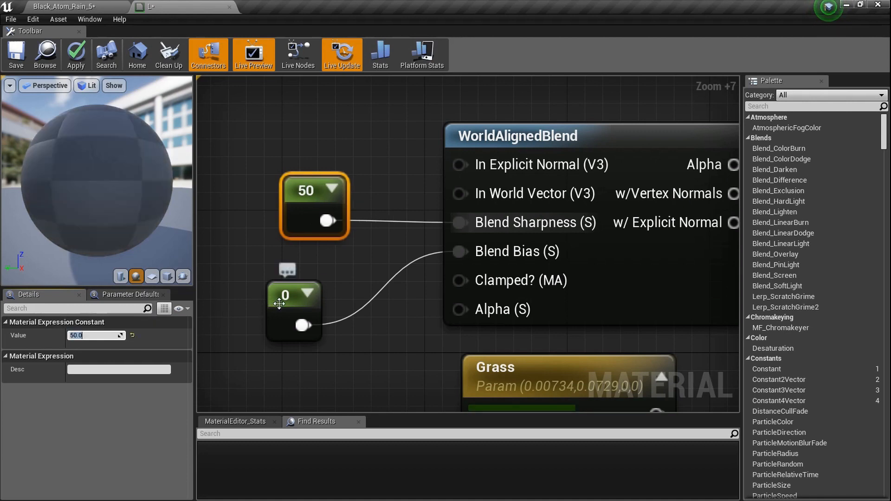
pyautogui.click(279, 304)
pyautogui.click(96, 339)
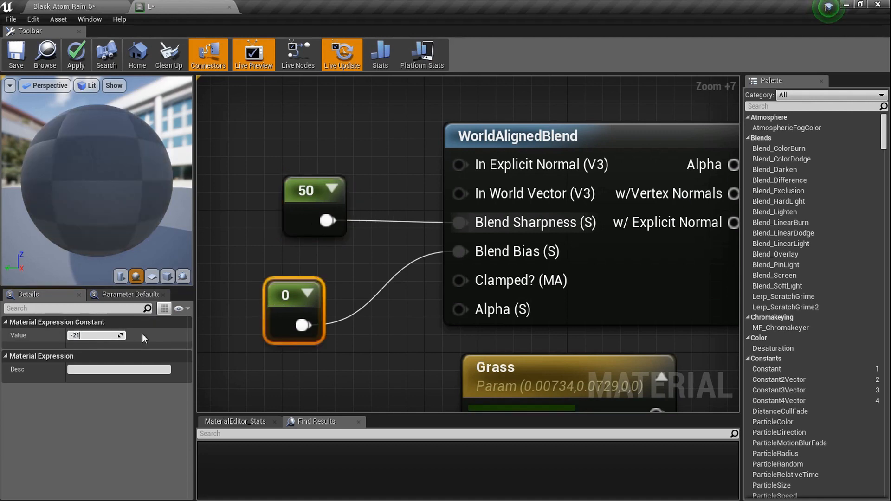
pyautogui.press('Return')
# - Copy the WorldAlignedBlend node with its two constants and paste the copy below the Rock parameter
pyautogui.scroll(-8, 377, 311)
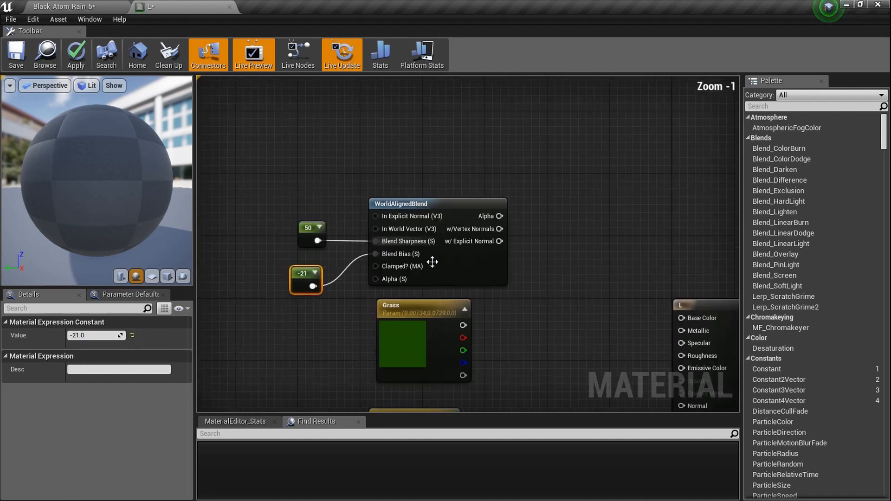
pyautogui.moveTo(530, 300); pyautogui.dragTo(339, 205)
pyautogui.moveTo(285, 189); pyautogui.dragTo(431, 278)
pyautogui.scroll(-5, 426, 232)
pyautogui.scroll(6, 406, 310)
pyautogui.click(358, 296)
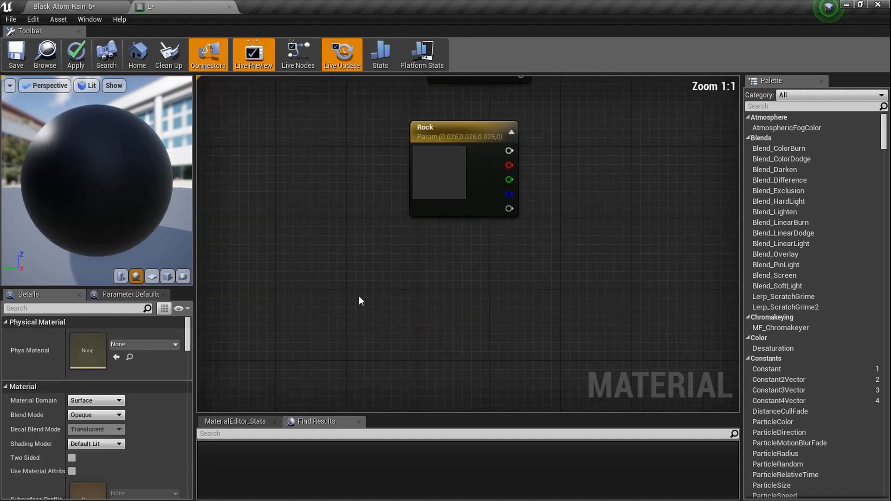
pyautogui.hotkey('ctrl', 'v')
# - Set the Blend Bias constant of the copied WorldAlignedBlend to -19
pyautogui.scroll(5, 413, 280)
pyautogui.moveTo(303, 324); pyautogui.dragTo(295, 215, button='right')
pyautogui.click(280, 290)
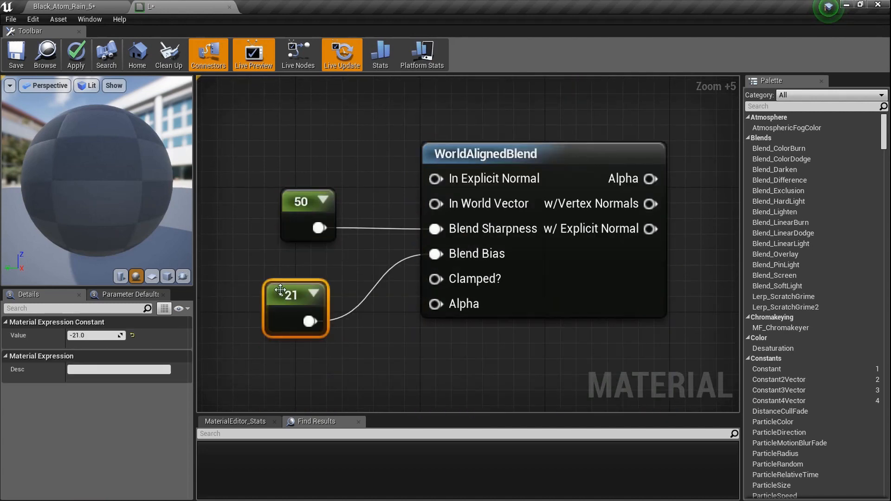
pyautogui.click(105, 336)
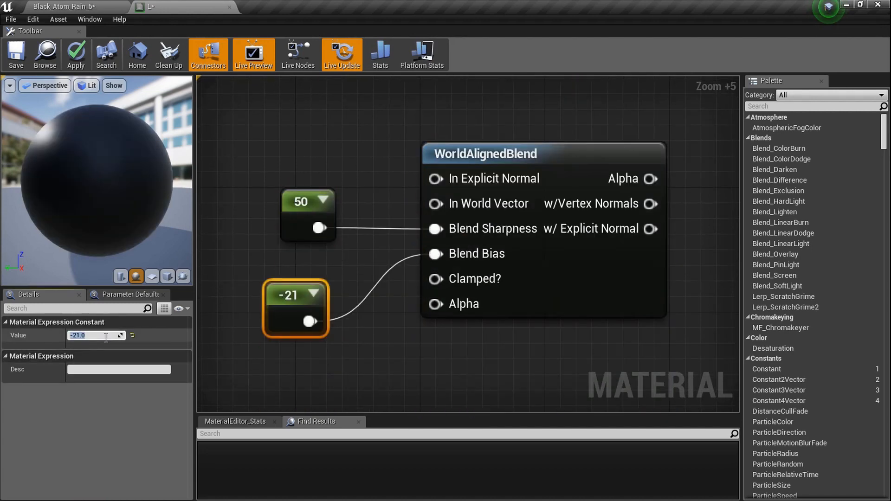
pyautogui.write('-19')
pyautogui.press('Return')
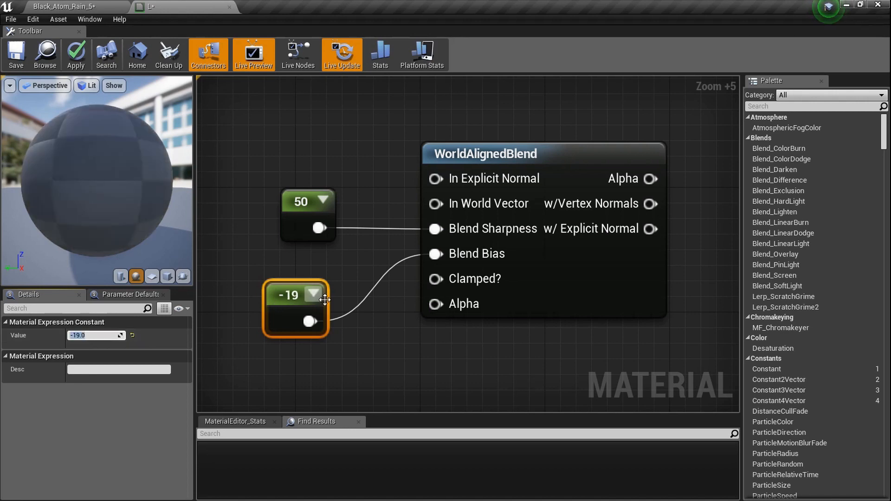
# - Move all the blend, constant and colour parameter nodes together, farther away from the material result node
pyautogui.scroll(-10, 376, 297)
pyautogui.moveTo(421, 343); pyautogui.dragTo(297, 152)
pyautogui.moveTo(416, 188); pyautogui.dragTo(358, 188)
# - Add a Lerp node near Grass and connect the upper WorldAlignedBlend's w/Vertex Normals output to its Alpha
pyautogui.scroll(4, 416, 185)
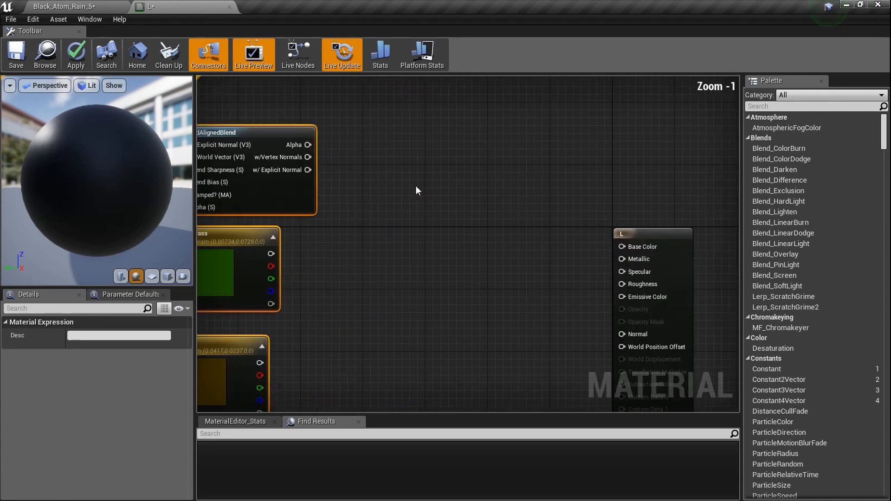
pyautogui.click(405, 209)
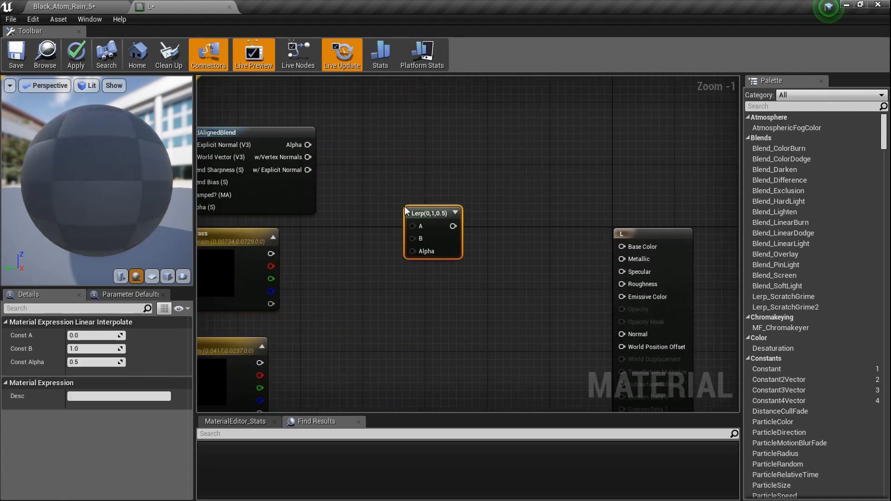
pyautogui.moveTo(404, 206); pyautogui.dragTo(478, 206, button='right')
pyautogui.scroll(3, 352, 166)
pyautogui.scroll(2, 348, 165)
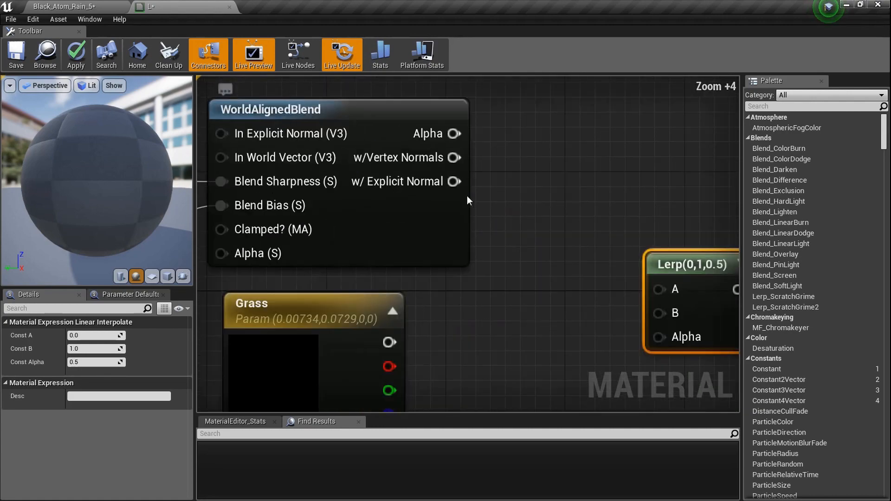
pyautogui.moveTo(205, 185); pyautogui.dragTo(292, 187, button='right')
pyautogui.moveTo(399, 181); pyautogui.dragTo(141, 178, button='right')
pyautogui.moveTo(349, 132); pyautogui.dragTo(552, 331)
pyautogui.keyDown('alt'); pyautogui.click(338, 128); pyautogui.keyUp('alt')
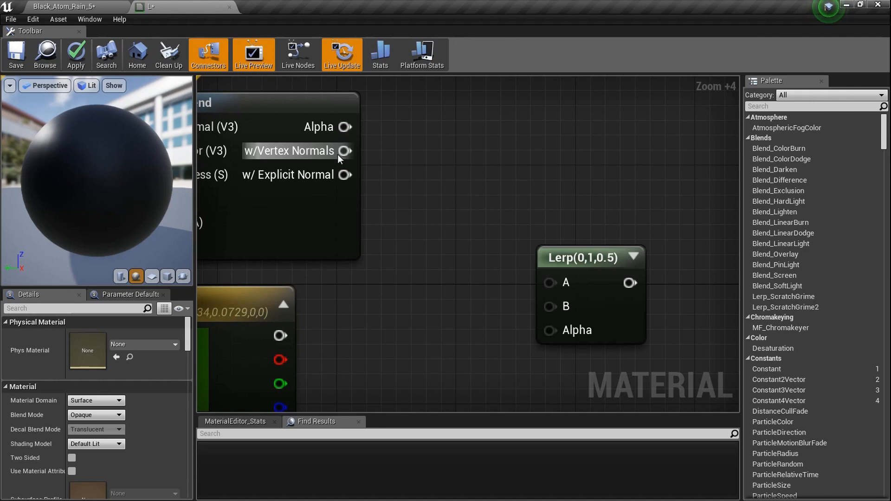
pyautogui.moveTo(344, 151); pyautogui.dragTo(552, 329)
# - Connect the Lerp output to Base Color and check the blend on the top of the preview sphere
pyautogui.scroll(-2, 519, 305)
pyautogui.moveTo(519, 305); pyautogui.dragTo(486, 199, button='right')
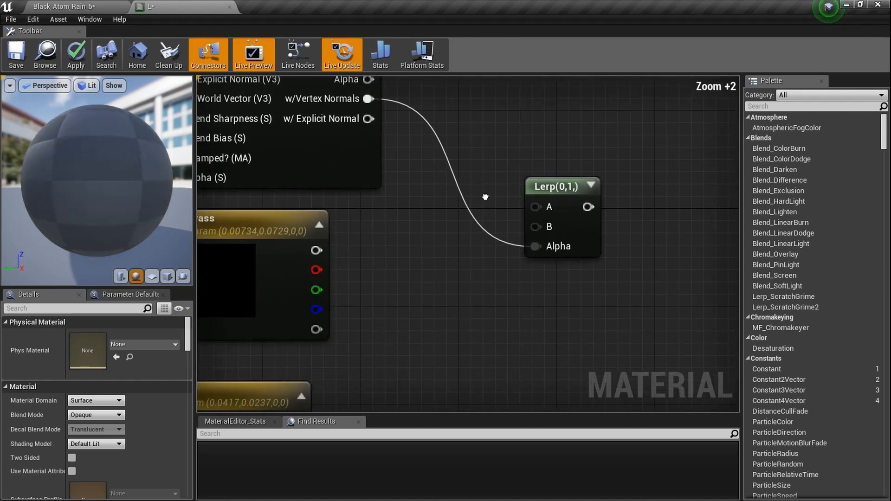
pyautogui.scroll(-3, 451, 231)
pyautogui.moveTo(451, 231); pyautogui.dragTo(414, 241, button='right')
pyautogui.moveTo(497, 225); pyautogui.dragTo(677, 246)
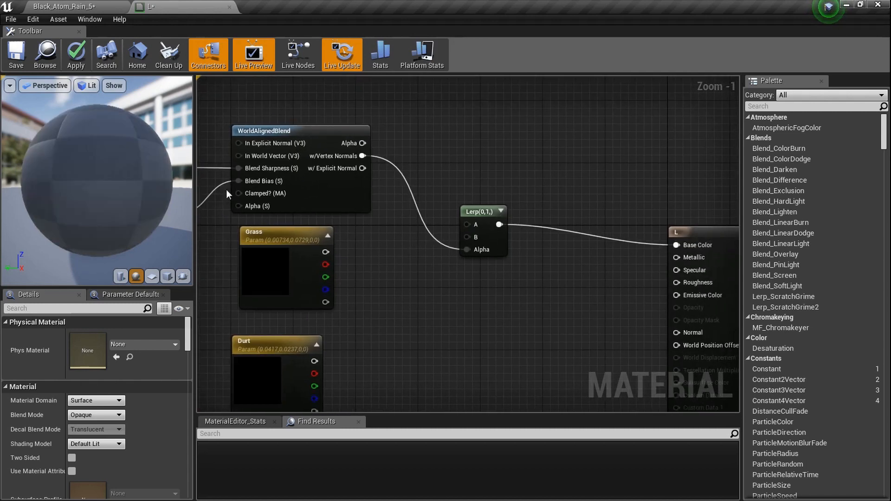
pyautogui.moveTo(366, 222); pyautogui.dragTo(404, 219, button='right')
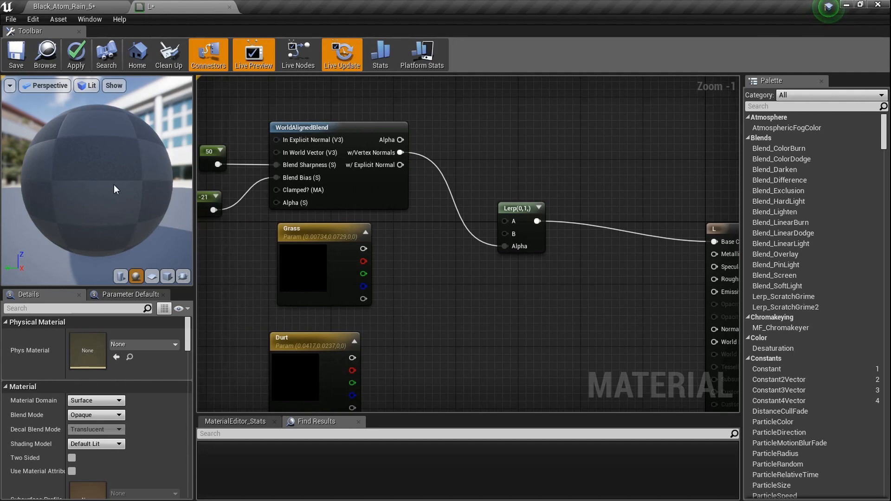
pyautogui.moveTo(108, 182); pyautogui.dragTo(107, 220)
pyautogui.scroll(5, 283, 176)
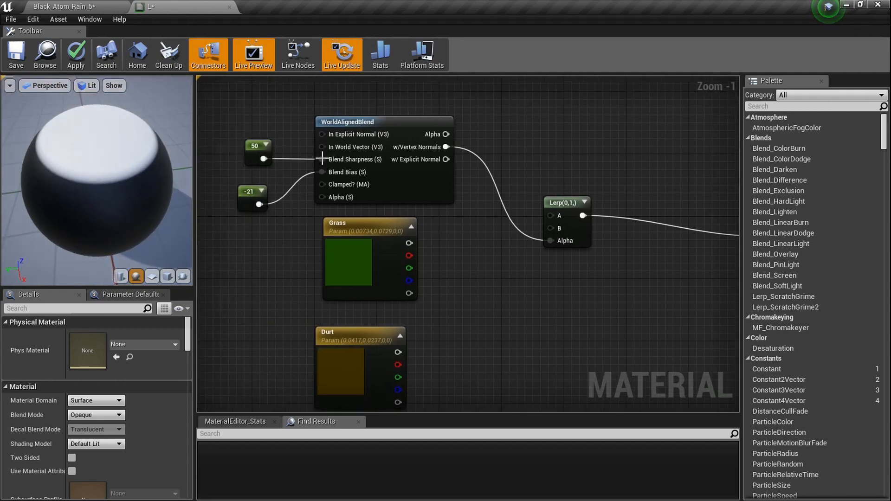
pyautogui.moveTo(180, 180); pyautogui.dragTo(186, 151)
# - Connect Durt to the Lerp's A input and Grass to its B input
pyautogui.scroll(-4, 266, 229)
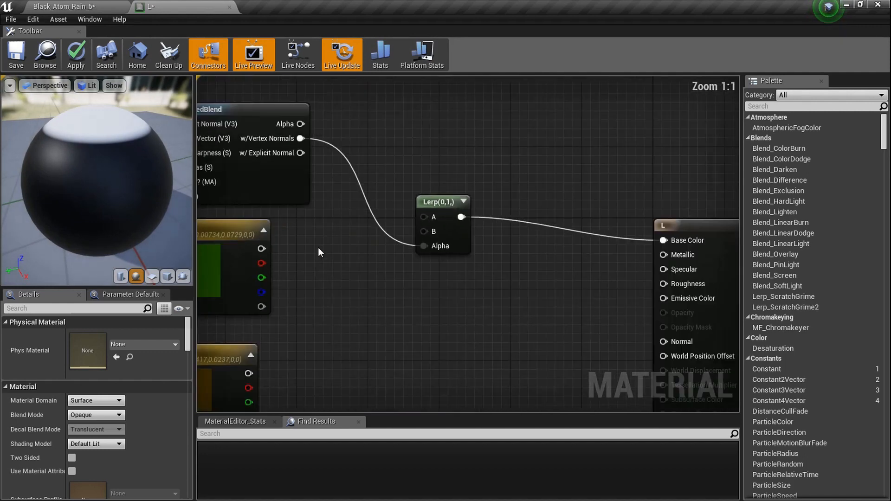
pyautogui.moveTo(319, 247); pyautogui.dragTo(380, 243, button='right')
pyautogui.moveTo(314, 366); pyautogui.dragTo(488, 211)
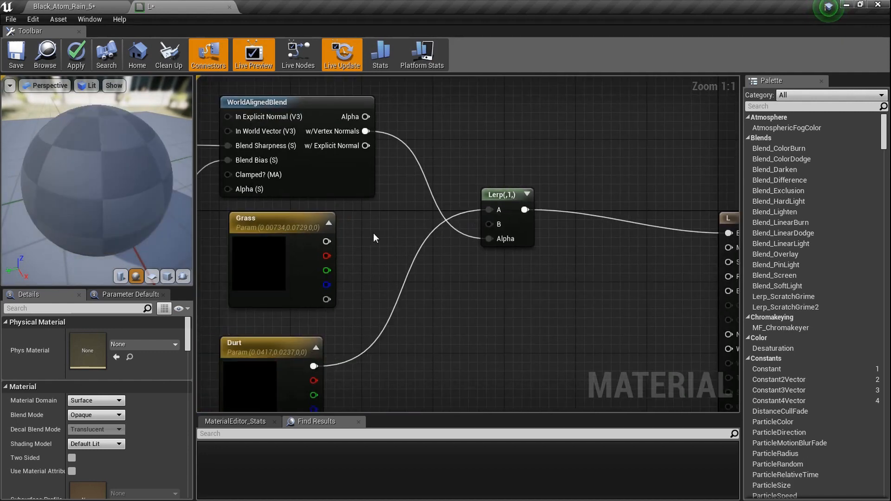
pyautogui.moveTo(327, 241); pyautogui.dragTo(498, 224)
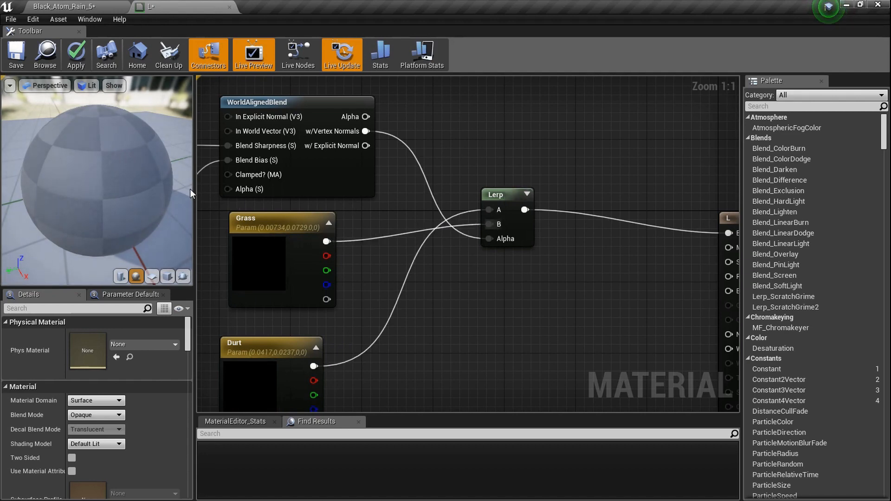
pyautogui.moveTo(127, 179); pyautogui.dragTo(86, 141)
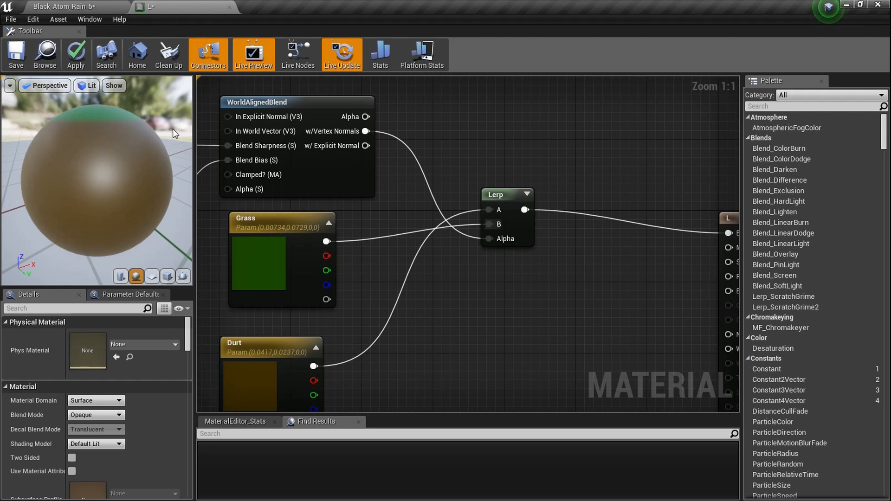
# - Add a second Lerp node and place it between the lower WorldAlignedBlend and the result node
pyautogui.scroll(-3, 443, 265)
pyautogui.moveTo(432, 281); pyautogui.dragTo(423, 202, button='right')
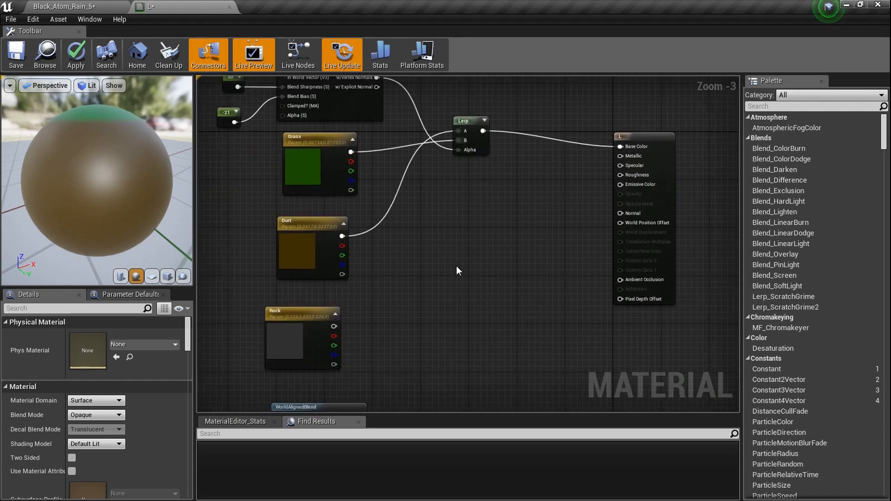
pyautogui.press('l')
pyautogui.click(449, 285)
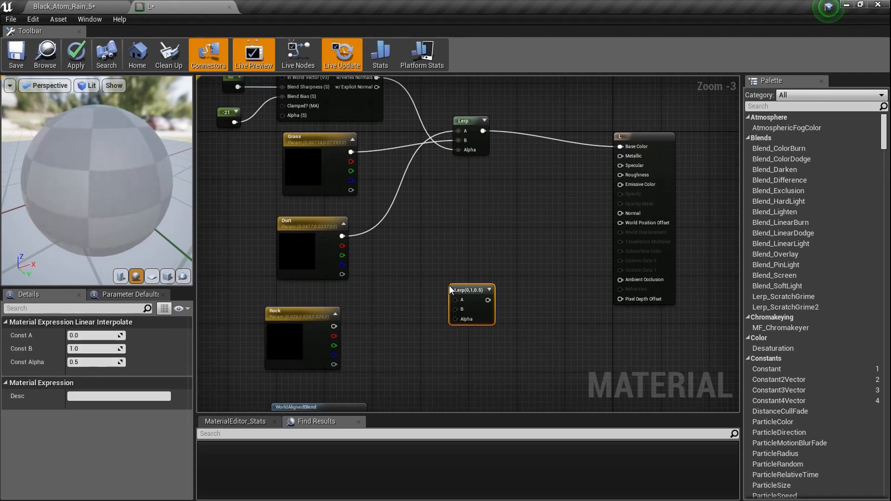
pyautogui.moveTo(466, 298); pyautogui.dragTo(450, 244, button='right')
pyautogui.moveTo(452, 246); pyautogui.dragTo(455, 318)
pyautogui.scroll(-3, 442, 278)
pyautogui.rightClick(442, 279)
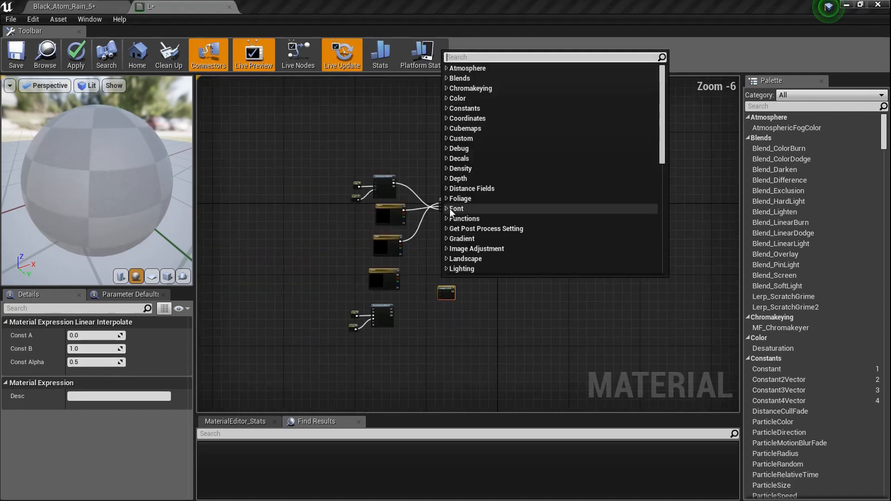
pyautogui.click(420, 248)
pyautogui.scroll(4, 423, 247)
# - Wire Rock, the first Lerp and the lower blend's w/Vertex Normals into the second Lerp's A, B and Alpha, and its output to Base Color
pyautogui.moveTo(473, 234); pyautogui.dragTo(425, 229, button='right')
pyautogui.moveTo(455, 116); pyautogui.dragTo(428, 304)
pyautogui.moveTo(286, 242); pyautogui.dragTo(316, 354)
pyautogui.moveTo(450, 290); pyautogui.dragTo(608, 169)
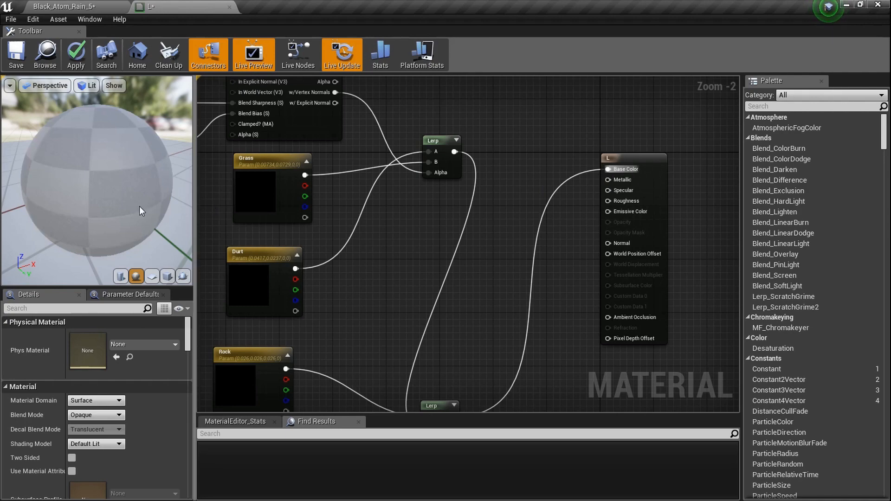
pyautogui.moveTo(138, 205); pyautogui.dragTo(152, 191, button='right')
pyautogui.moveTo(152, 191); pyautogui.dragTo(152, 209)
# - Compare the Blend Bias constants of the lower and upper WorldAlignedBlend nodes and review the whole node graph
pyautogui.moveTo(370, 317); pyautogui.dragTo(463, 181, button='right')
pyautogui.moveTo(302, 296); pyautogui.dragTo(315, 270, button='right')
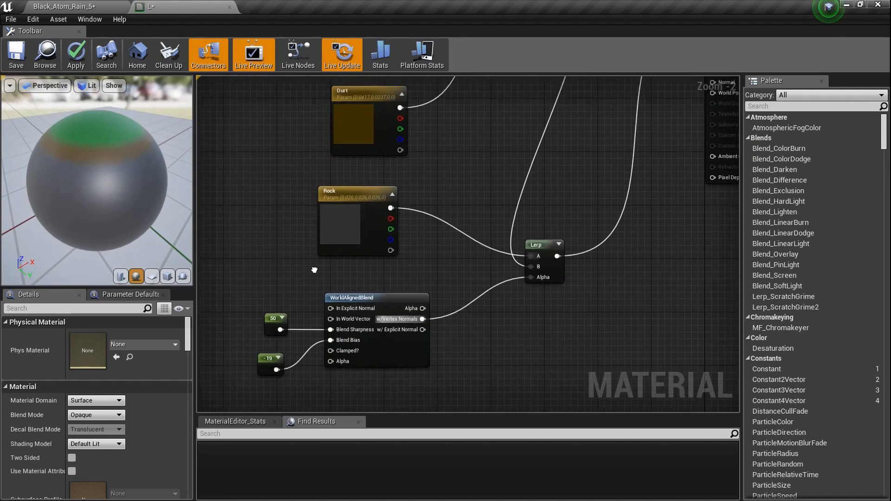
pyautogui.scroll(6, 262, 347)
pyautogui.click(315, 317)
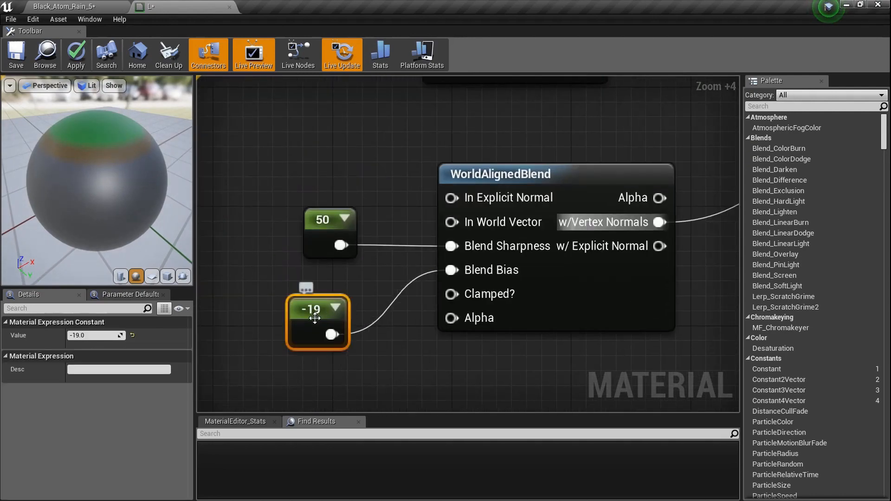
pyautogui.scroll(-4, 314, 318)
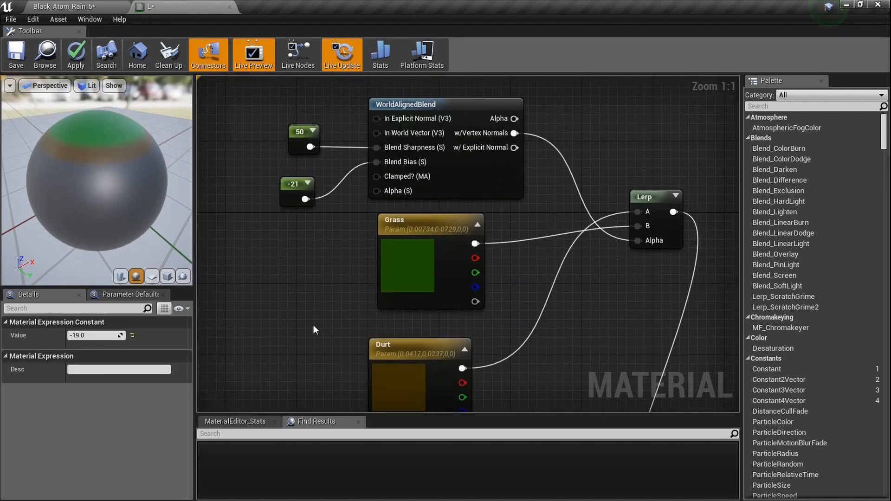
pyautogui.scroll(5, 325, 212)
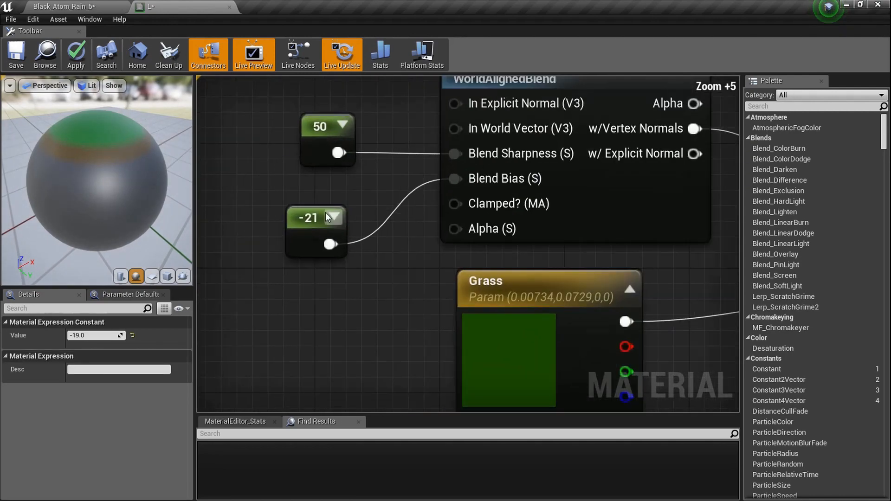
pyautogui.scroll(-6, 344, 279)
pyautogui.moveTo(347, 280); pyautogui.dragTo(337, 143, button='right')
pyautogui.moveTo(358, 370); pyautogui.dragTo(366, 117, button='right')
pyautogui.scroll(1, 385, 246)
pyautogui.scroll(-3, 383, 269)
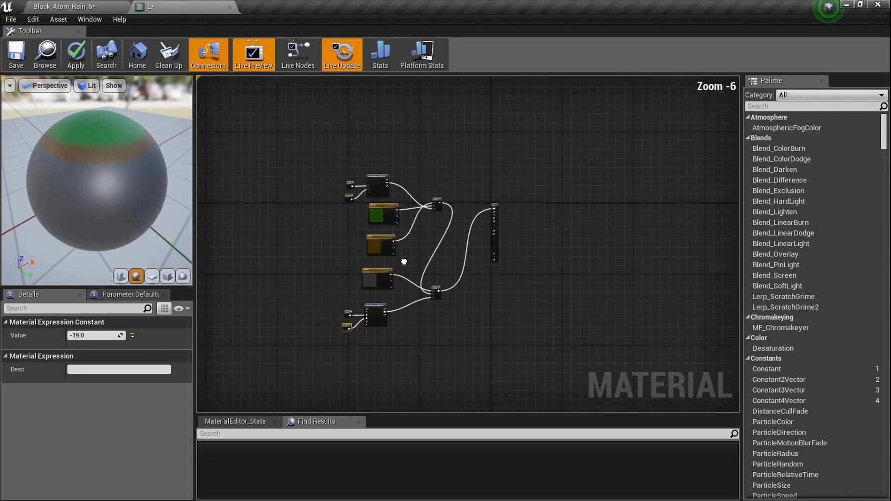
# - Connect a new constant of 0 to the Metallic input and save the material
pyautogui.click(15, 52)
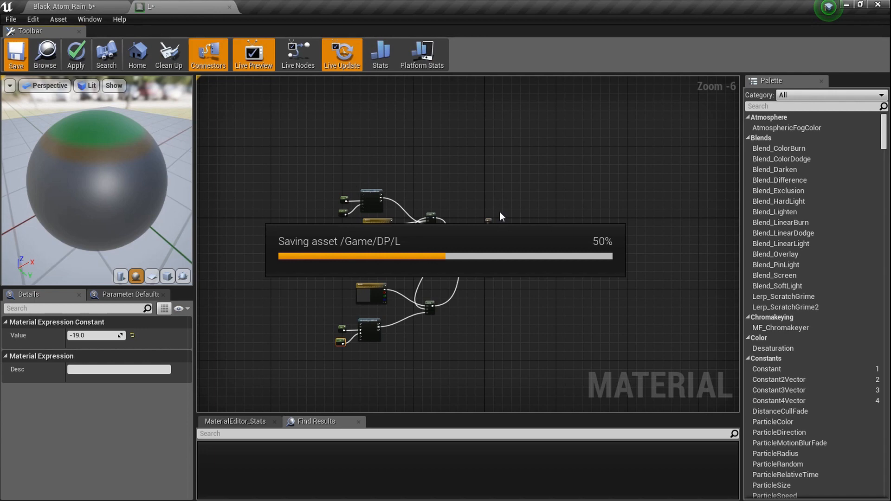
pyautogui.scroll(7, 487, 204)
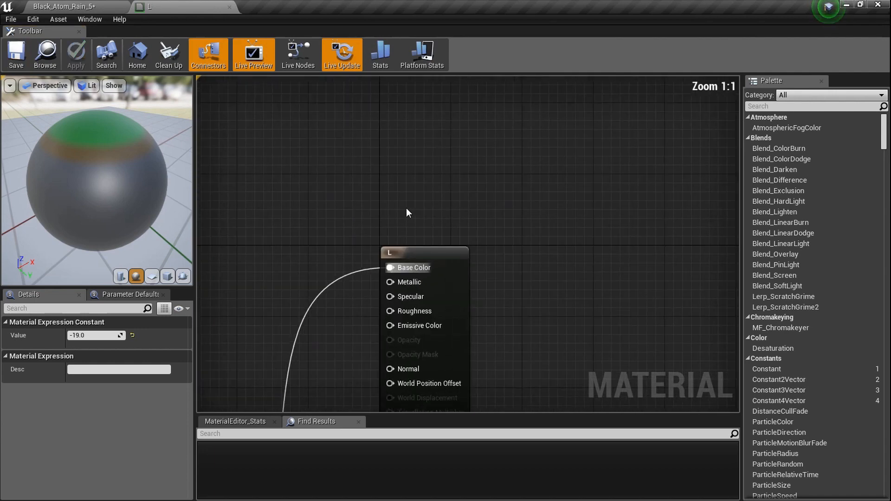
pyautogui.click(405, 170)
pyautogui.moveTo(423, 193); pyautogui.dragTo(402, 283)
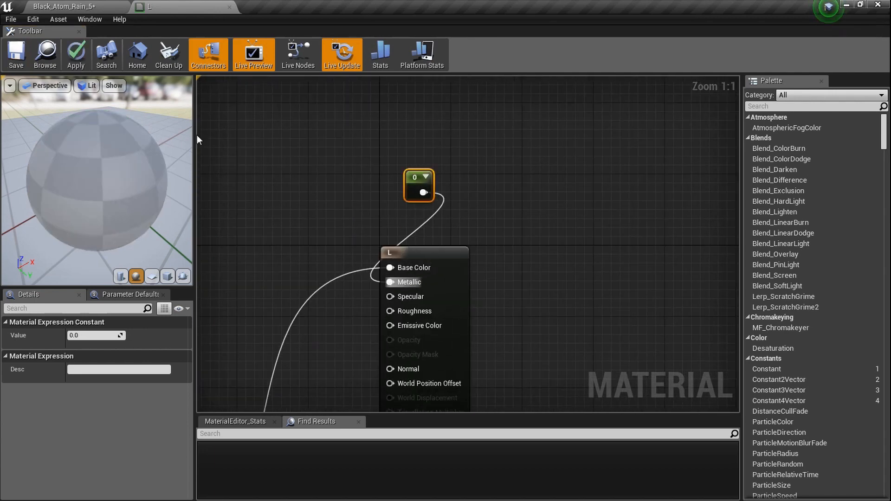
pyautogui.click(8, 58)
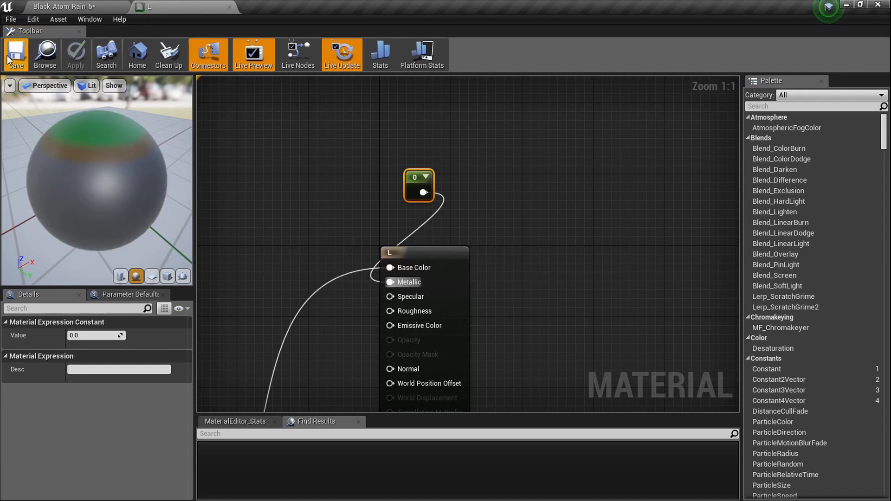
# - In the level editor, create a material instance from L and assign it as Landscape3's Landscape Material
pyautogui.click(97, 6)
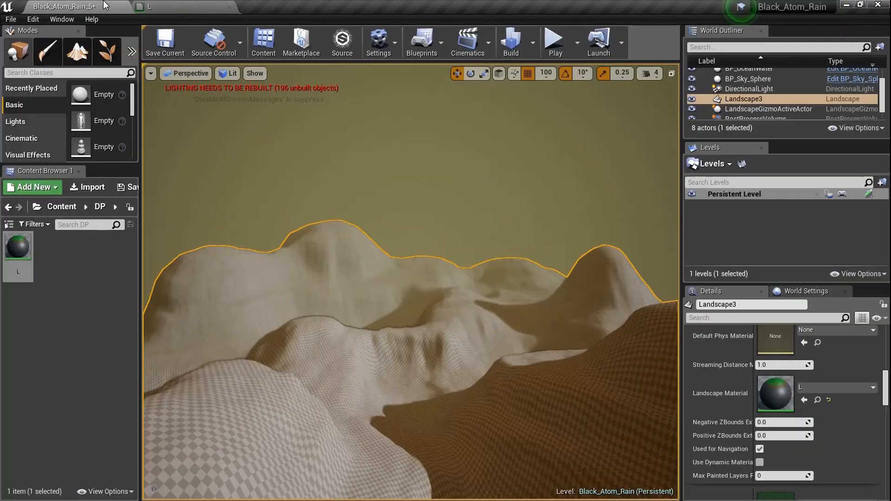
pyautogui.moveTo(474, 299); pyautogui.dragTo(403, 262, button='right')
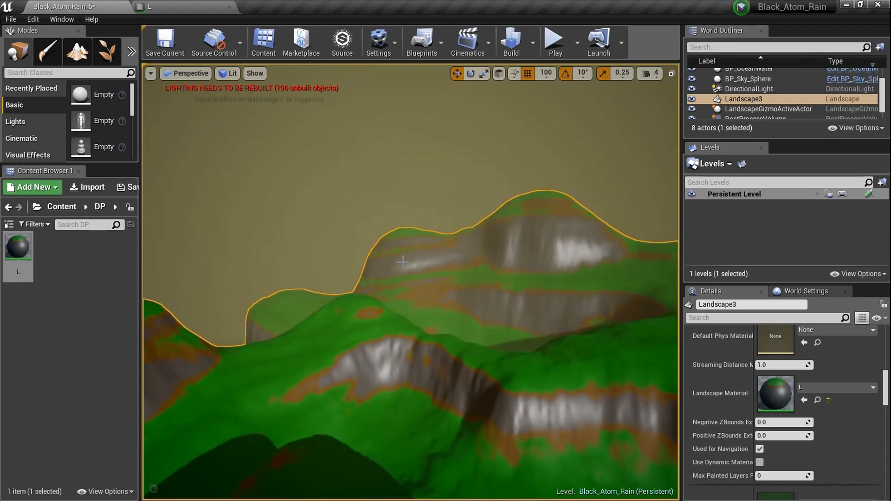
pyautogui.rightClick(21, 247)
pyautogui.click(56, 257)
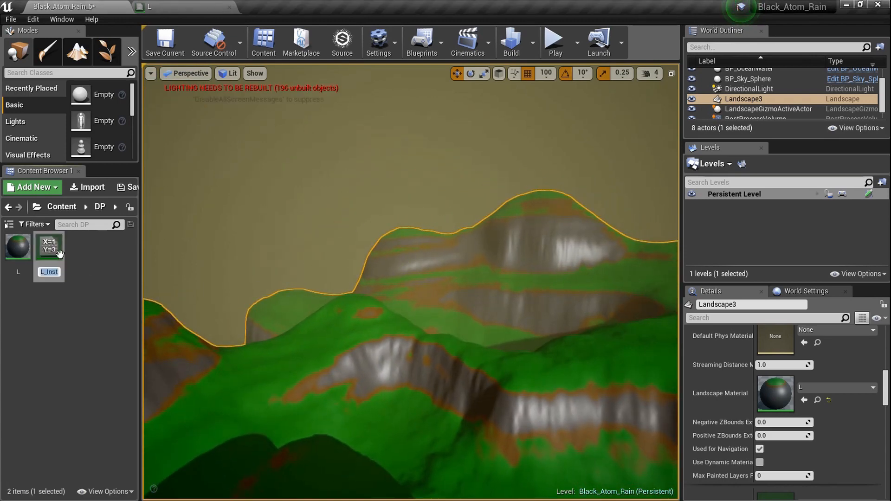
pyautogui.press('Return')
pyautogui.moveTo(55, 252); pyautogui.dragTo(772, 388)
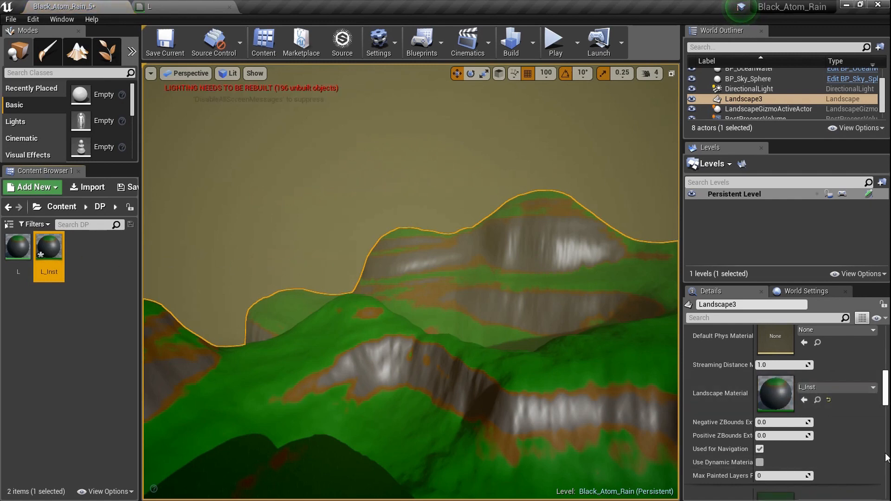
# - Enlarge the level viewport by narrowing the World Outliner and Details area
pyautogui.moveTo(682, 411); pyautogui.dragTo(876, 399)
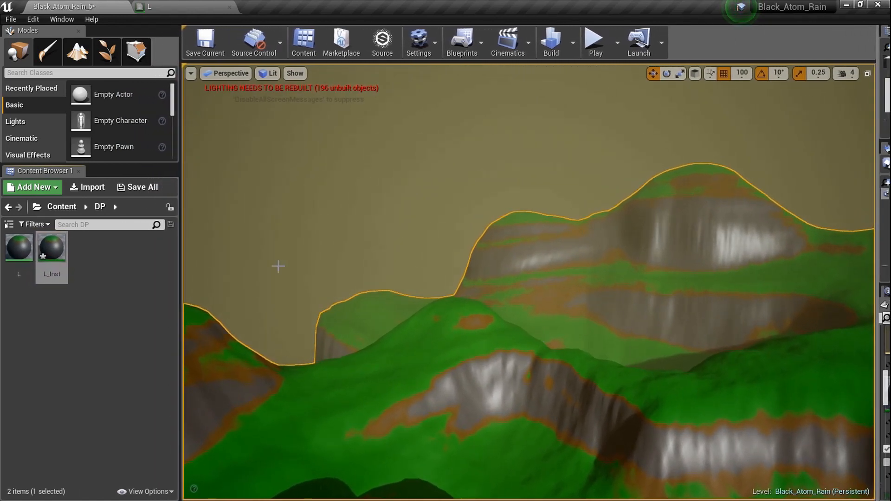
# - Open the L_Inst material instance beside the level view and enable its Durt, Grass and Rock colour overrides
pyautogui.doubleClick(60, 258)
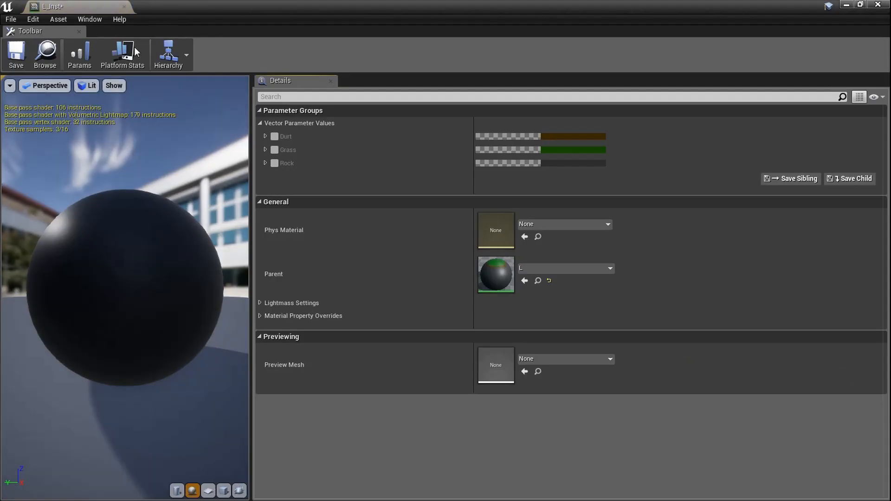
pyautogui.click(124, 7)
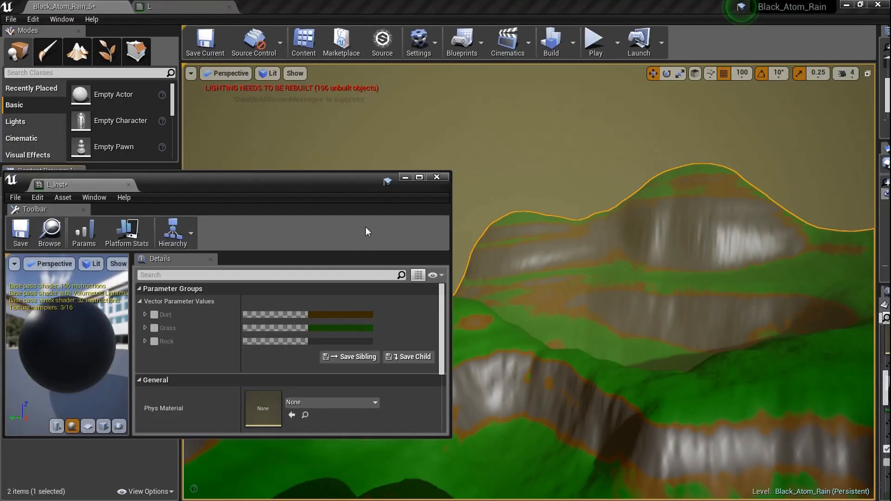
pyautogui.moveTo(350, 178); pyautogui.dragTo(231, 161)
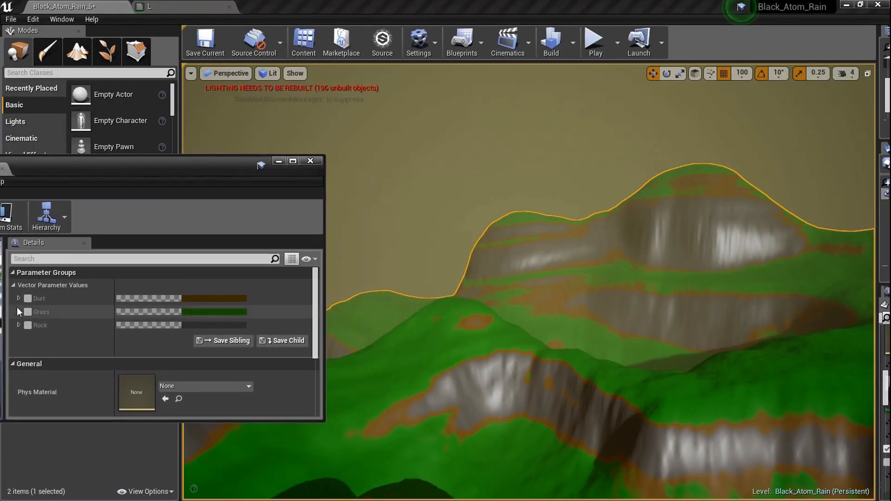
pyautogui.click(28, 299)
pyautogui.click(27, 312)
pyautogui.click(28, 325)
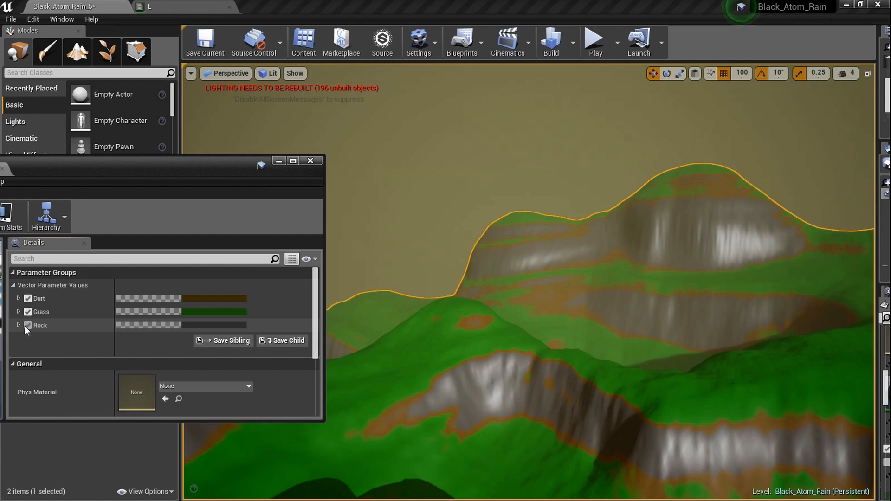
# - Try a dark blue colour for the Durt parameter on the landscape and discard it
pyautogui.click(213, 298)
pyautogui.click(277, 269)
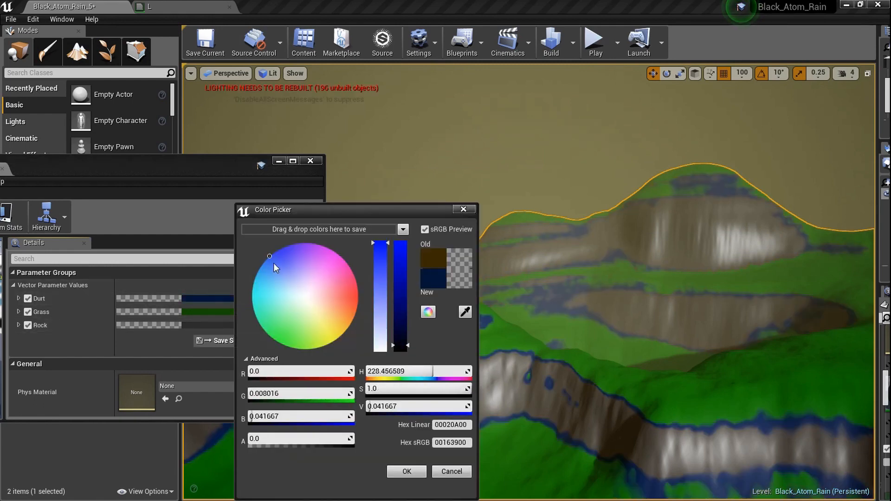
pyautogui.click(452, 472)
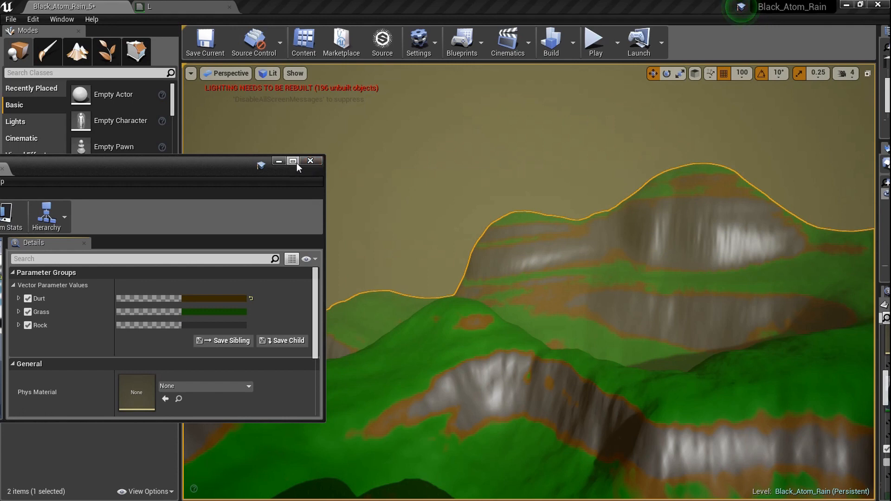
# - Save the L_Inst material instance and close its editor
pyautogui.click(310, 161)
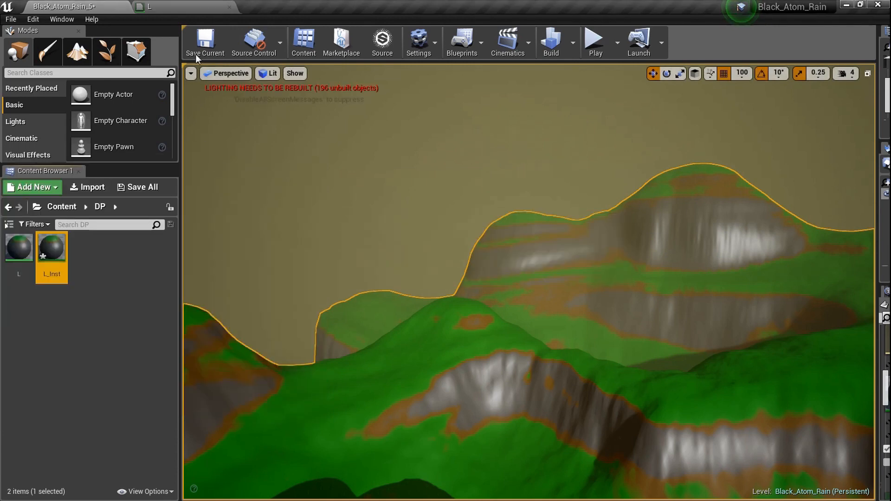
pyautogui.doubleClick(51, 250)
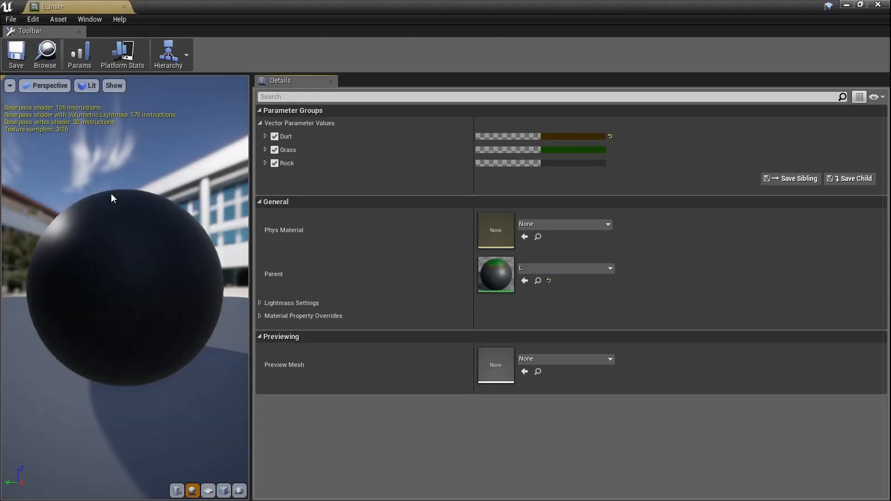
pyautogui.click(16, 54)
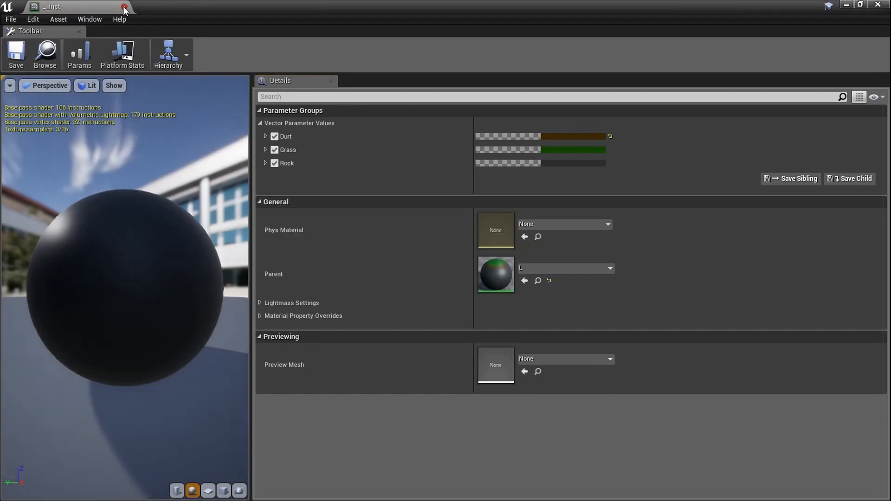
pyautogui.click(124, 6)
# - In the L material graph, move the whole network of blend, colour and Lerp nodes farther from the output node
pyautogui.click(187, 4)
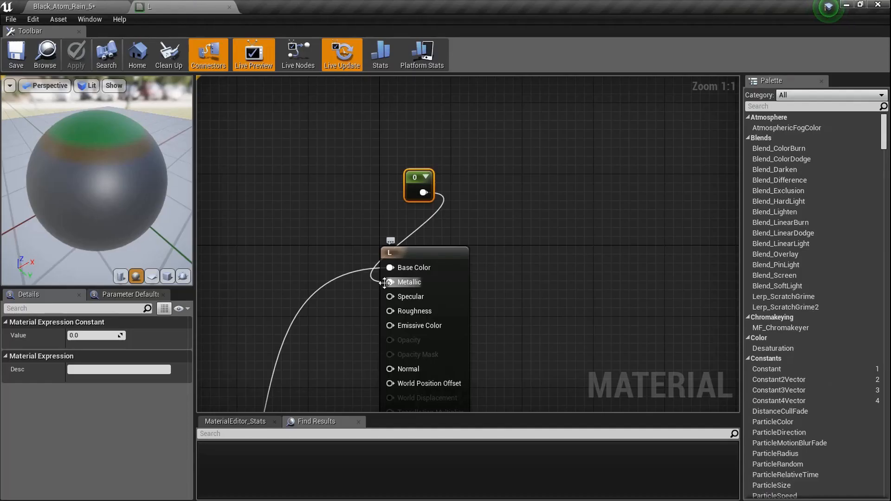
pyautogui.scroll(-6, 385, 284)
pyautogui.moveTo(355, 345); pyautogui.dragTo(479, 274, button='right')
pyautogui.moveTo(470, 318); pyautogui.dragTo(371, 159)
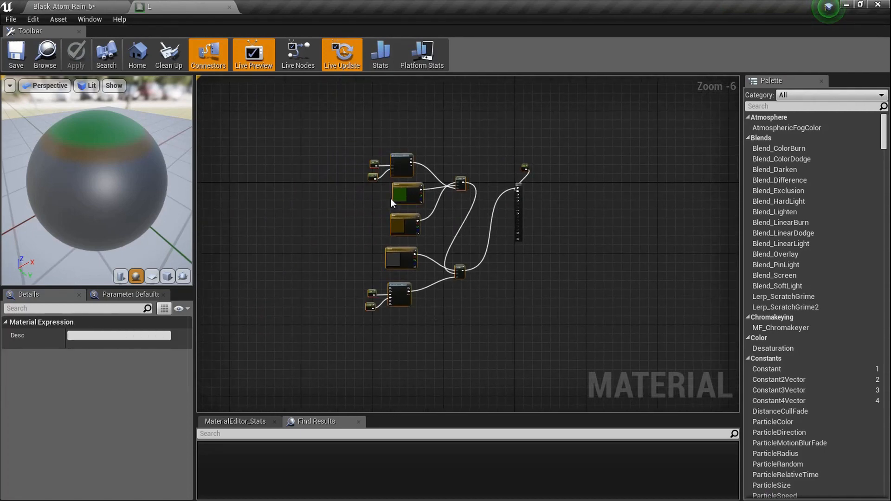
pyautogui.moveTo(400, 194); pyautogui.dragTo(304, 193)
pyautogui.scroll(10, 378, 244)
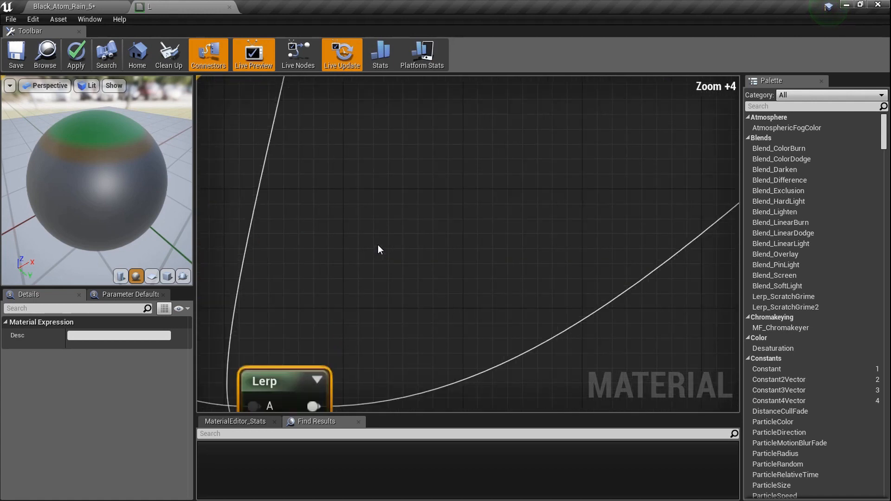
# - Add a vector parameter named Snow and set its default colour to white (1, 1, 1)
pyautogui.click(394, 180)
pyautogui.write('Snow')
pyautogui.press('Return')
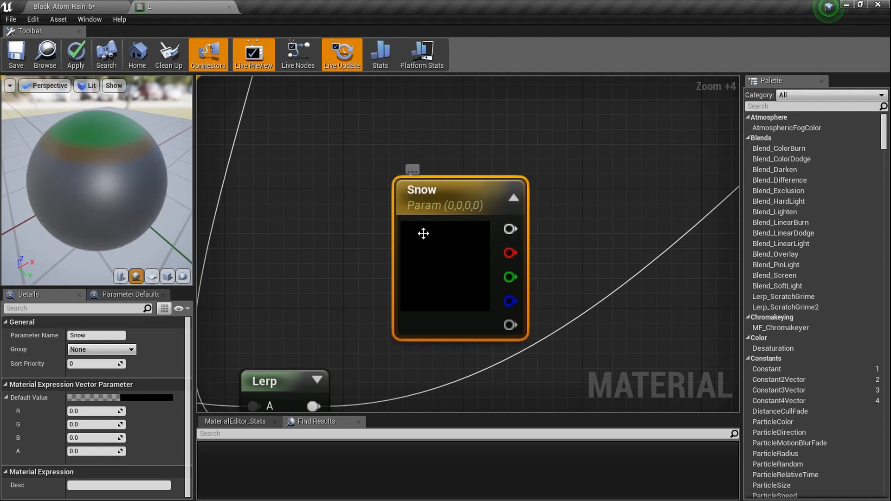
pyautogui.scroll(-3, 424, 233)
pyautogui.moveTo(226, 250); pyautogui.dragTo(268, 273, button='right')
pyautogui.doubleClick(482, 241)
pyautogui.moveTo(647, 266); pyautogui.dragTo(645, 213)
pyautogui.click(649, 474)
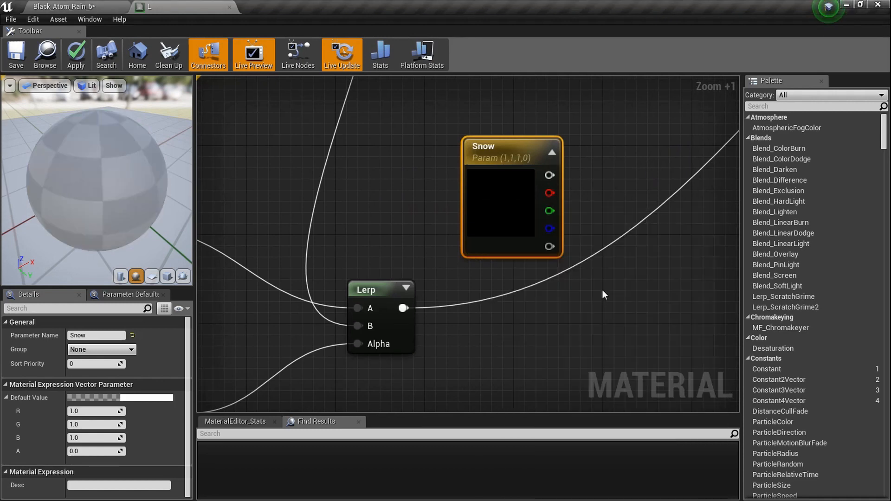
# - Place the Snow parameter node below the existing blend network
pyautogui.moveTo(603, 290); pyautogui.dragTo(564, 364, button='right')
pyautogui.moveTo(510, 319); pyautogui.dragTo(385, 277)
pyautogui.click(385, 278)
pyautogui.moveTo(463, 293); pyautogui.dragTo(336, 258)
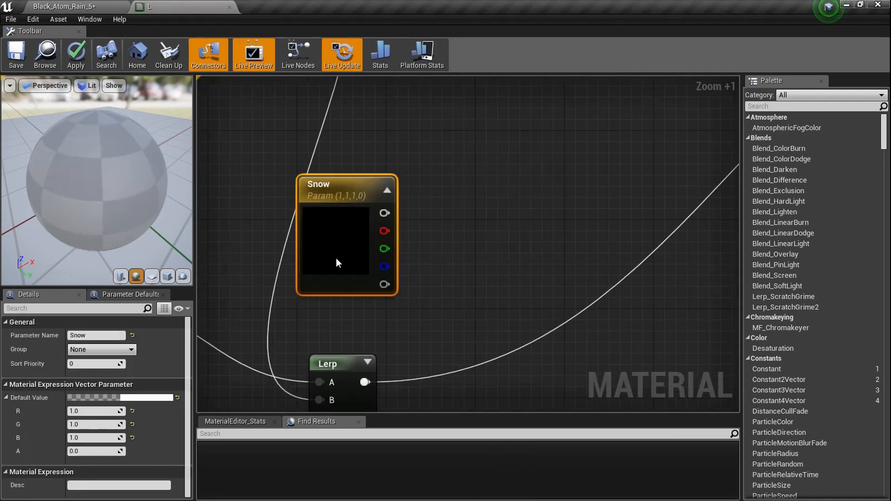
pyautogui.scroll(-4, 336, 258)
pyautogui.moveTo(413, 290)
pyautogui.mouseDown(button='right')
pyautogui.moveTo(397, 304)
pyautogui.moveTo(421, 290)
pyautogui.mouseUp(button='right')
pyautogui.moveTo(331, 253); pyautogui.dragTo(494, 235)
pyautogui.scroll(-4, 483, 222)
pyautogui.moveTo(487, 224); pyautogui.dragTo(422, 213, button='right')
pyautogui.moveTo(419, 213); pyautogui.dragTo(358, 310)
# - Add a WorldPosition node and place it just above the Snow parameter
pyautogui.scroll(7, 377, 280)
pyautogui.rightClick(378, 258)
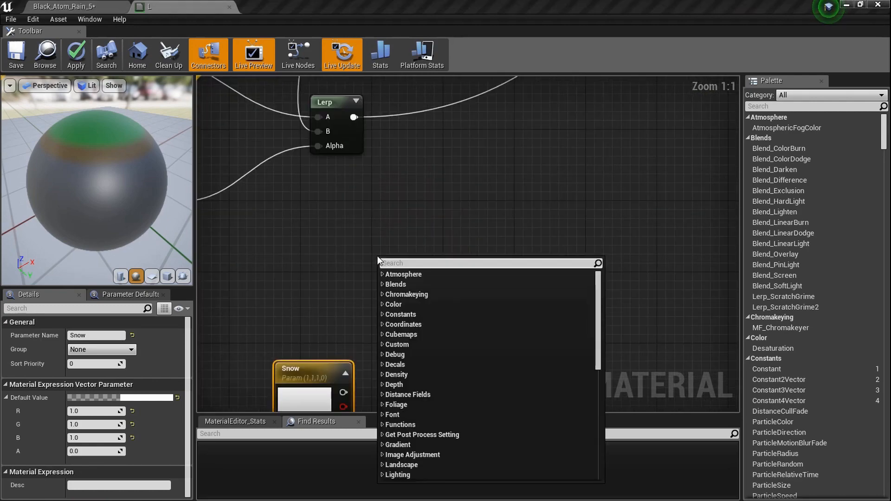
pyautogui.write('world')
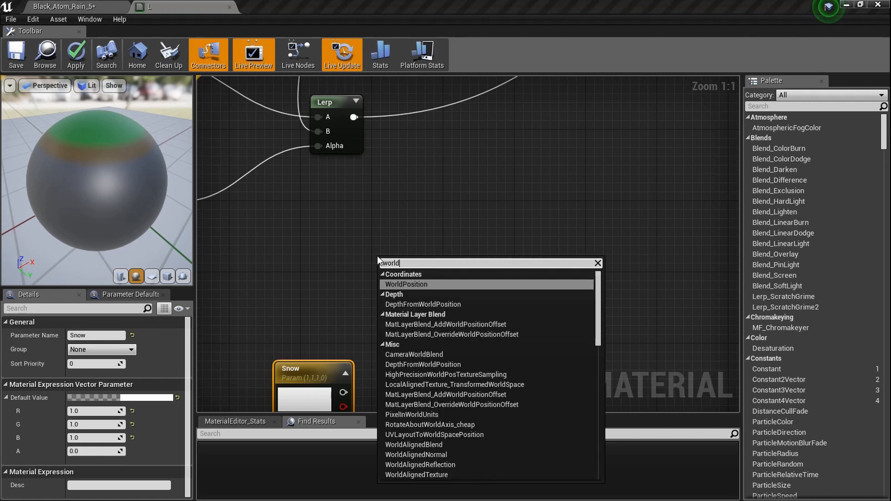
pyautogui.press('Return')
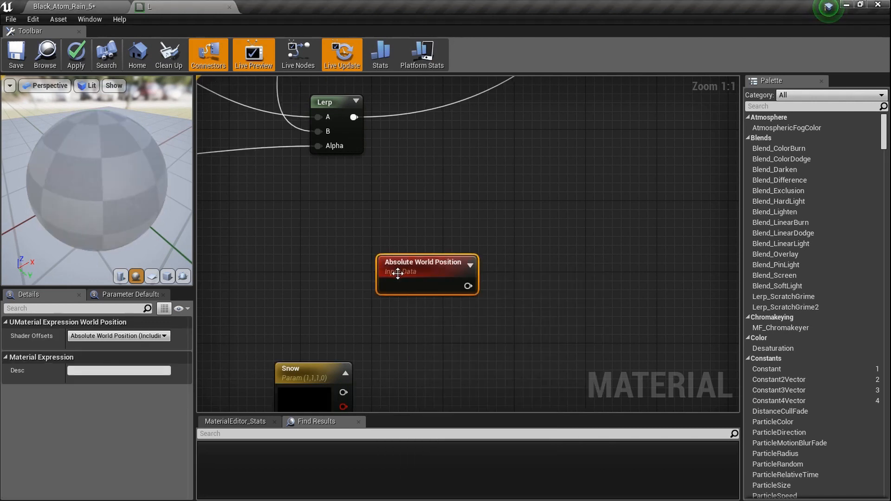
pyautogui.moveTo(397, 272); pyautogui.dragTo(298, 298)
pyautogui.scroll(4, 292, 292)
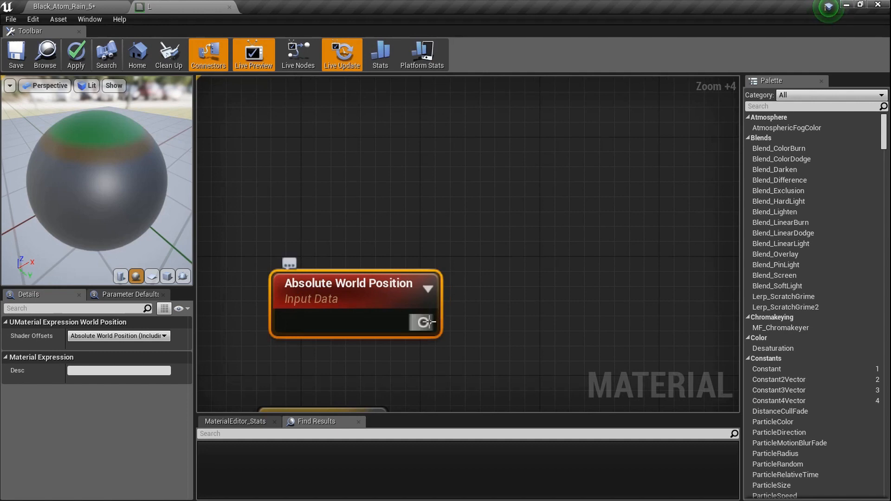
# - Attach a component Mask to the Absolute World Position output and limit it to the B channel
pyautogui.moveTo(426, 322); pyautogui.dragTo(520, 325)
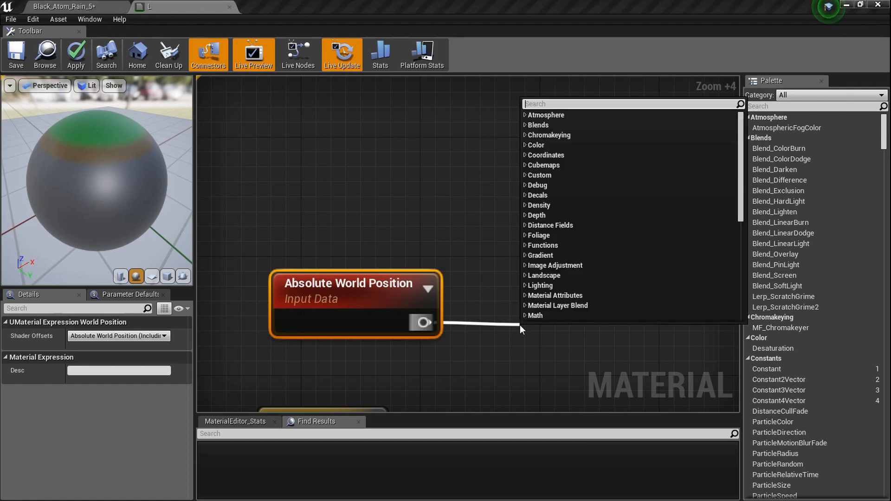
pyautogui.write('mask')
pyautogui.press('Return')
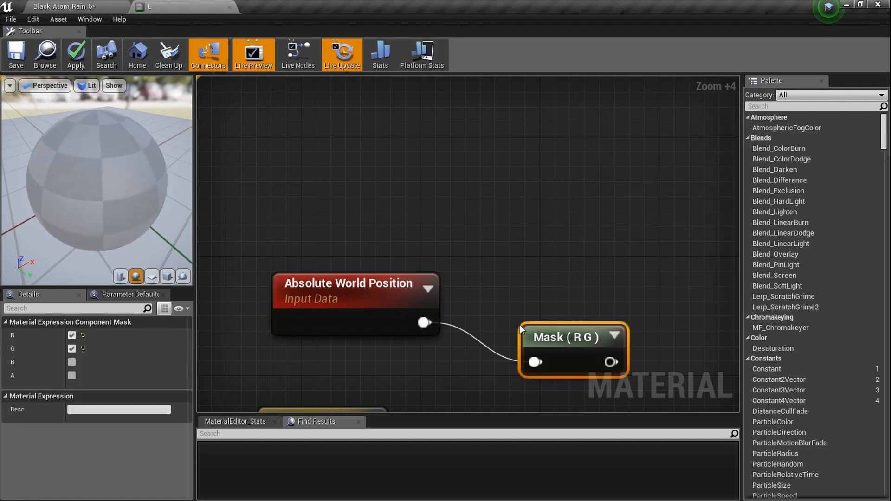
pyautogui.moveTo(594, 336); pyautogui.dragTo(584, 298)
pyautogui.click(71, 335)
pyautogui.click(71, 349)
pyautogui.click(72, 362)
pyautogui.moveTo(502, 359); pyautogui.dragTo(417, 355, button='right')
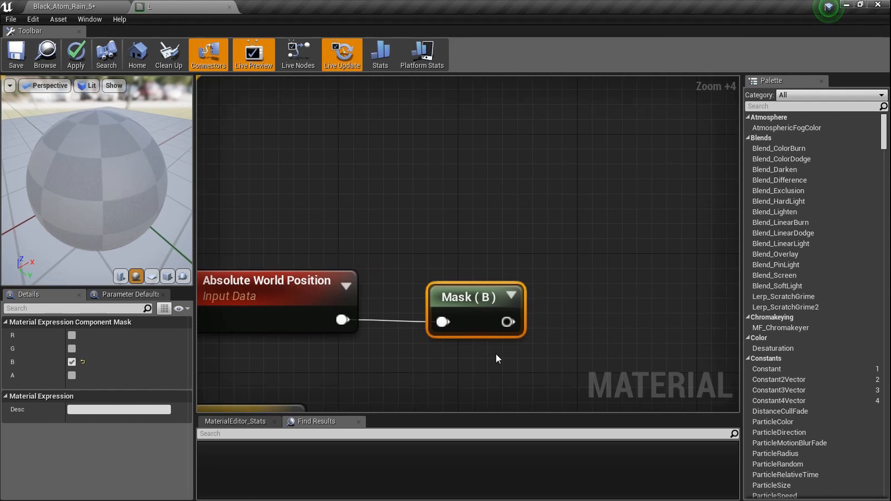
pyautogui.scroll(-3, 496, 353)
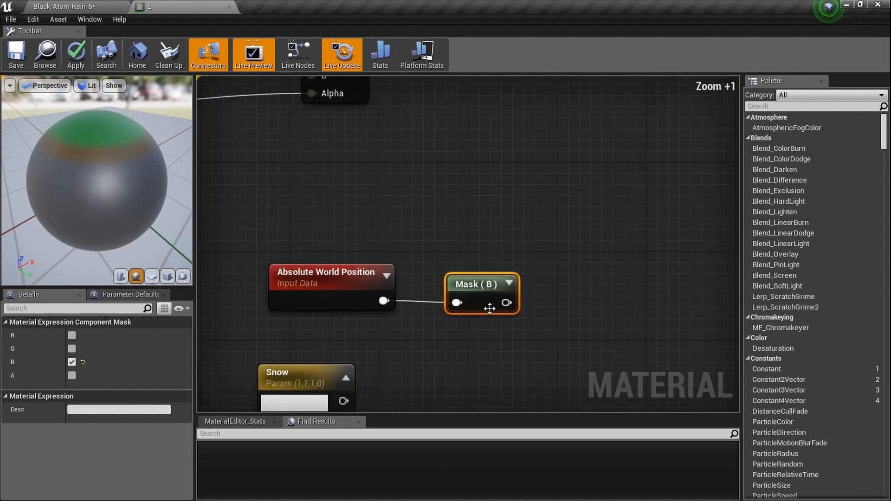
pyautogui.moveTo(501, 302); pyautogui.dragTo(422, 292, button='right')
pyautogui.scroll(4, 406, 316)
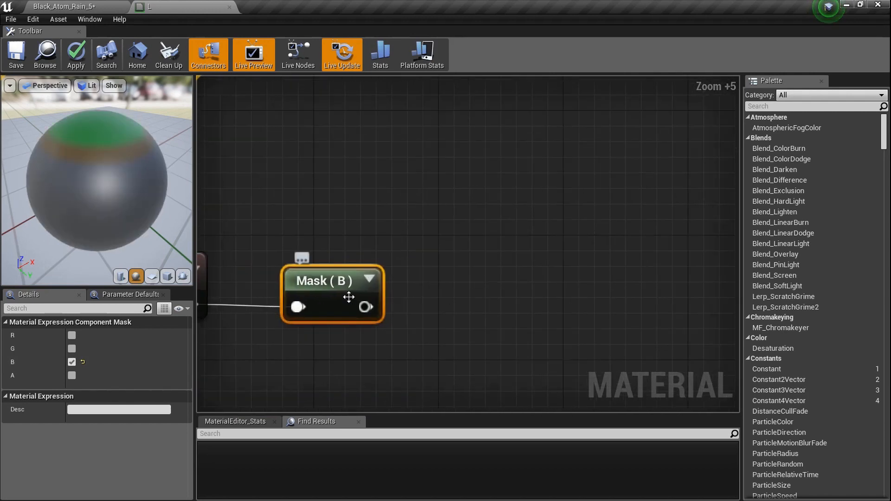
pyautogui.moveTo(365, 307); pyautogui.dragTo(502, 318)
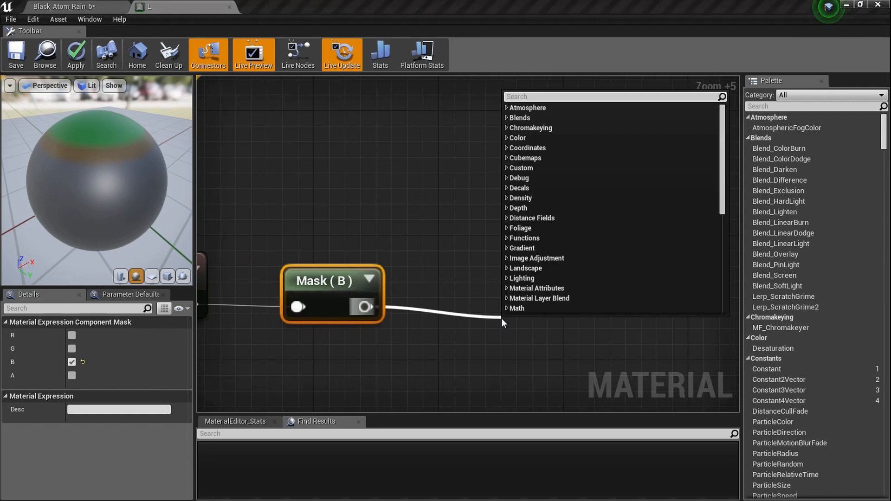
pyautogui.write('sunl')
pyautogui.press('BackSpace')
pyautogui.press('BackSpace')
pyautogui.press('BackSpace')
pyautogui.press('BackSpace')
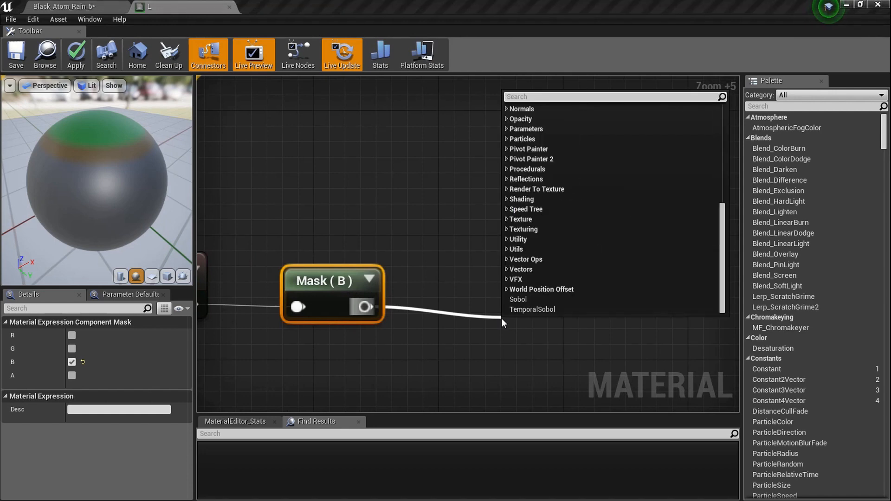
pyautogui.write('sunt')
pyautogui.press('BackSpace')
pyautogui.press('BackSpace')
pyautogui.press('BackSpace')
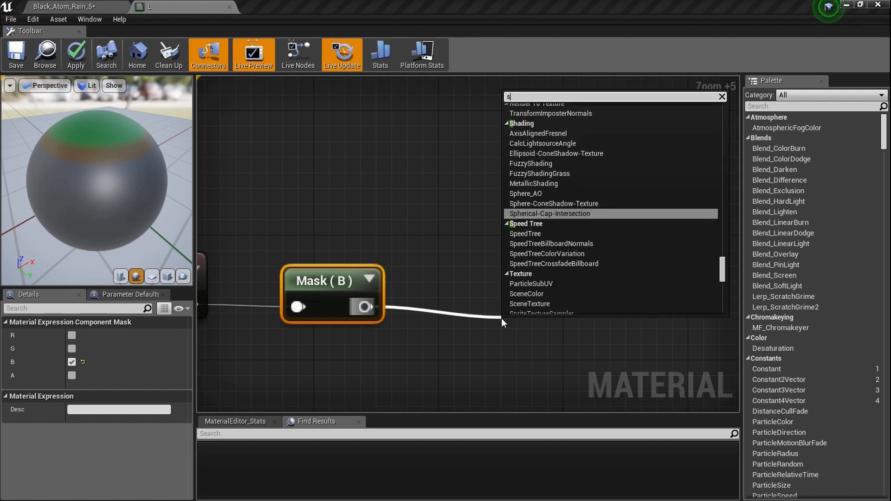
pyautogui.press('BackSpace')
pyautogui.write('suv')
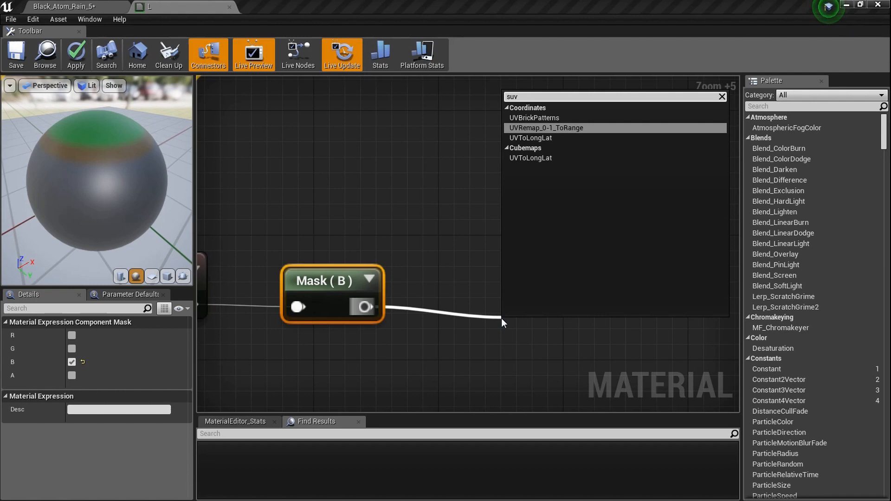
pyautogui.click(494, 317)
# - Add a Subtract node and connect the B-channel Mask output to its B input
pyautogui.rightClick(495, 317)
pyautogui.write('subyt')
pyautogui.press('BackSpace')
pyautogui.press('BackSpace')
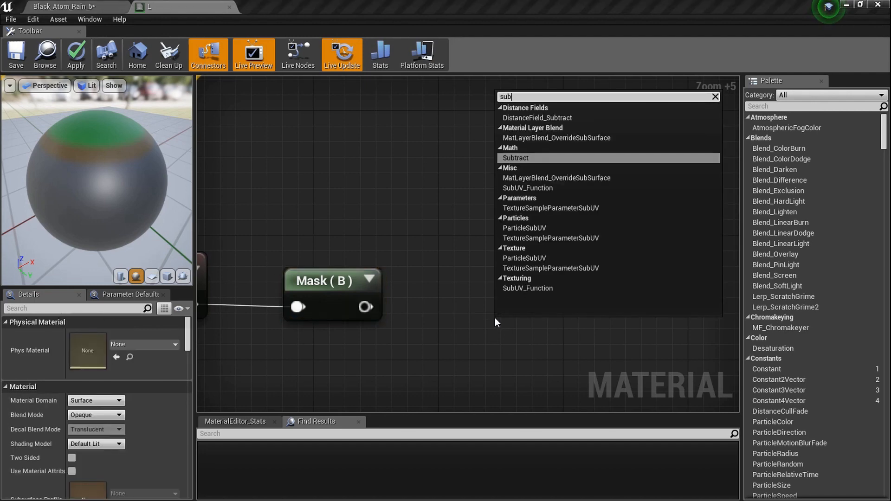
pyautogui.press('Return')
pyautogui.moveTo(552, 329); pyautogui.dragTo(550, 292, button='right')
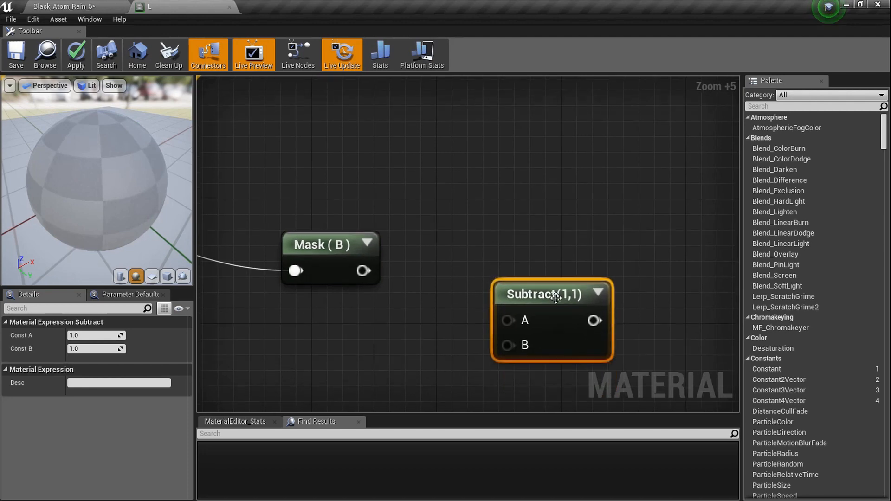
pyautogui.moveTo(550, 293); pyautogui.dragTo(556, 273)
pyautogui.moveTo(360, 272); pyautogui.dragTo(531, 333)
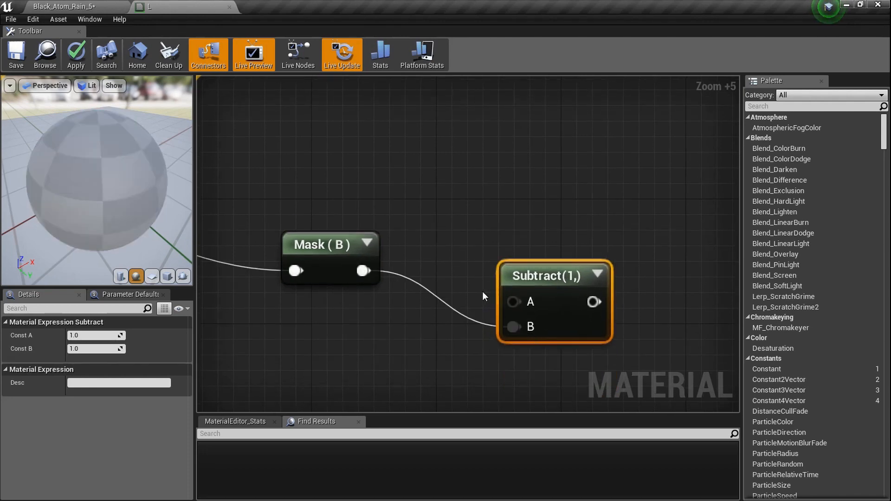
# - Add a scalar parameter named "Snow hieght" and connect it to the Subtract node's A input
pyautogui.moveTo(502, 288)
pyautogui.mouseDown(button='right')
pyautogui.moveTo(563, 290)
pyautogui.moveTo(380, 281)
pyautogui.mouseUp(button='right')
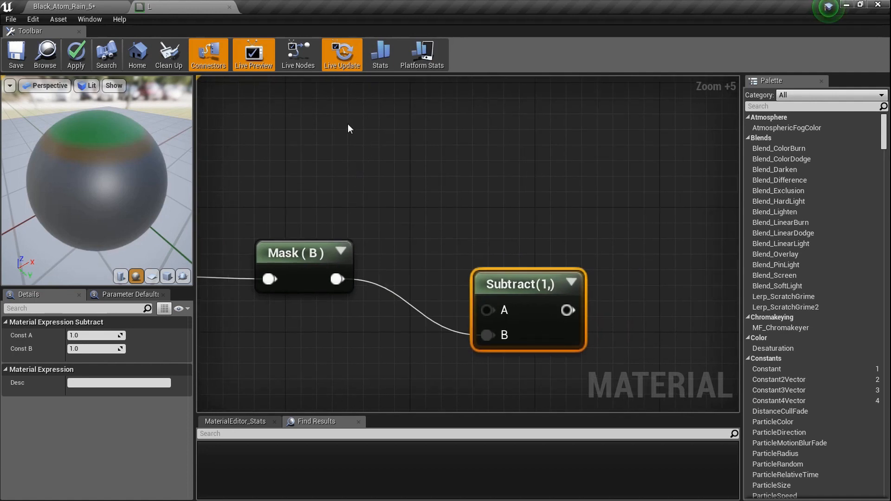
pyautogui.click(338, 152)
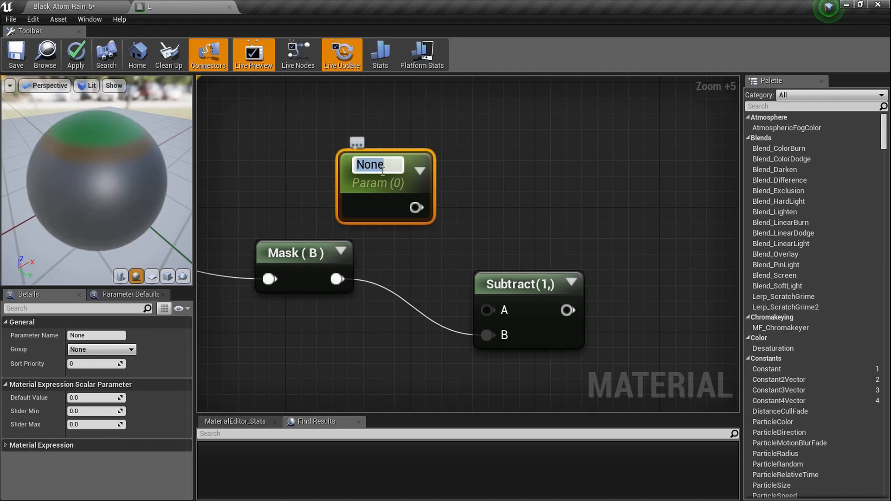
pyautogui.write('Snow hieght')
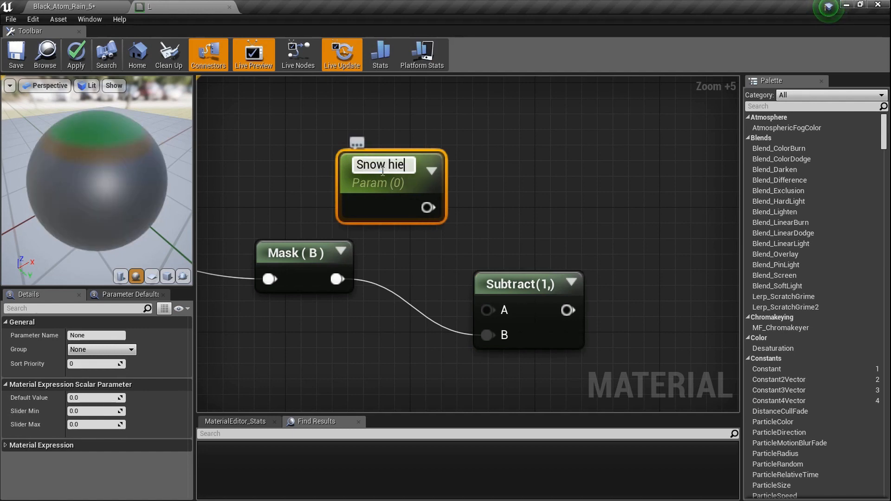
pyautogui.press('Return')
pyautogui.moveTo(431, 205); pyautogui.dragTo(492, 313)
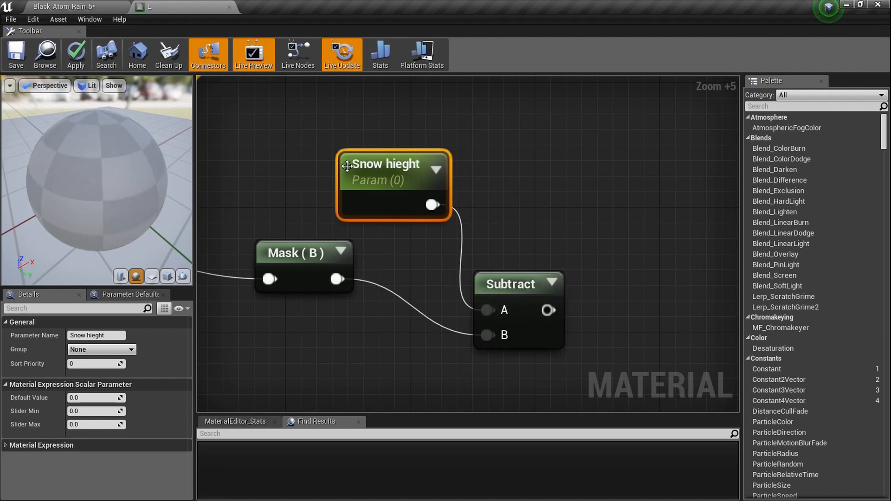
# - Set the default value of the Snow hieght parameter to 3000
pyautogui.click(108, 399)
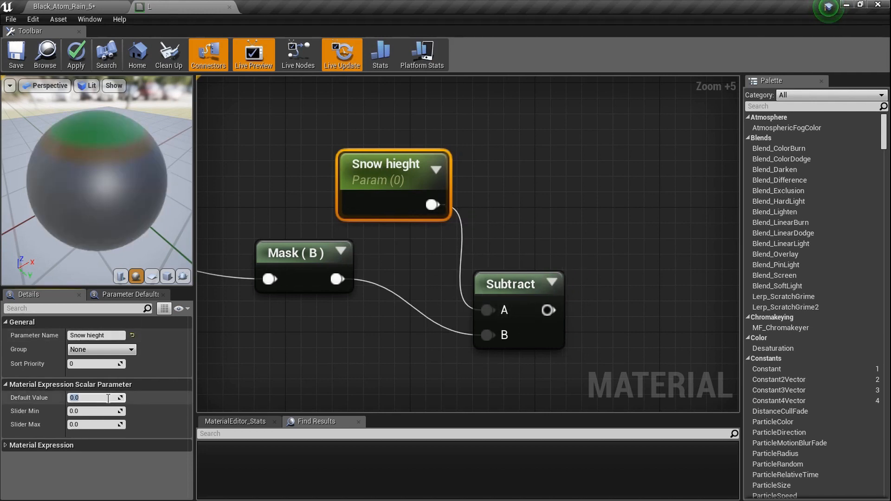
pyautogui.write('3000')
pyautogui.press('Return')
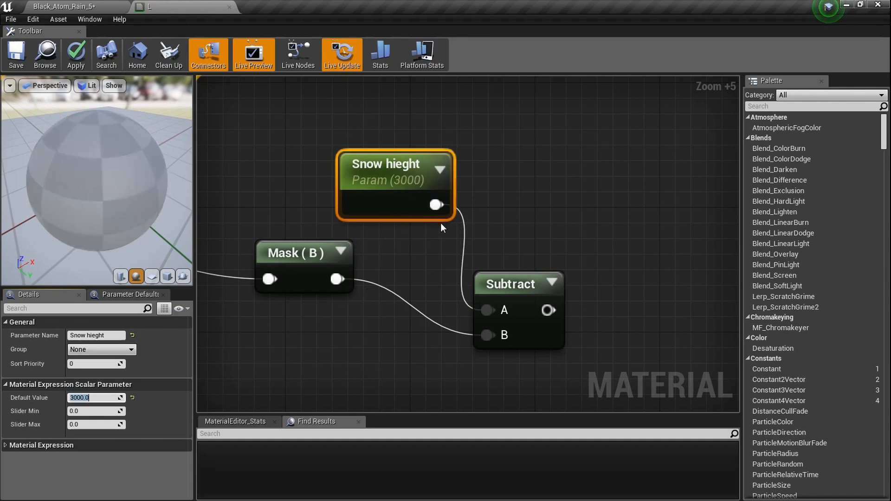
# - Add a Divide node beside the Subtract node and connect the Subtract output to its A input
pyautogui.moveTo(486, 224); pyautogui.dragTo(384, 191, button='right')
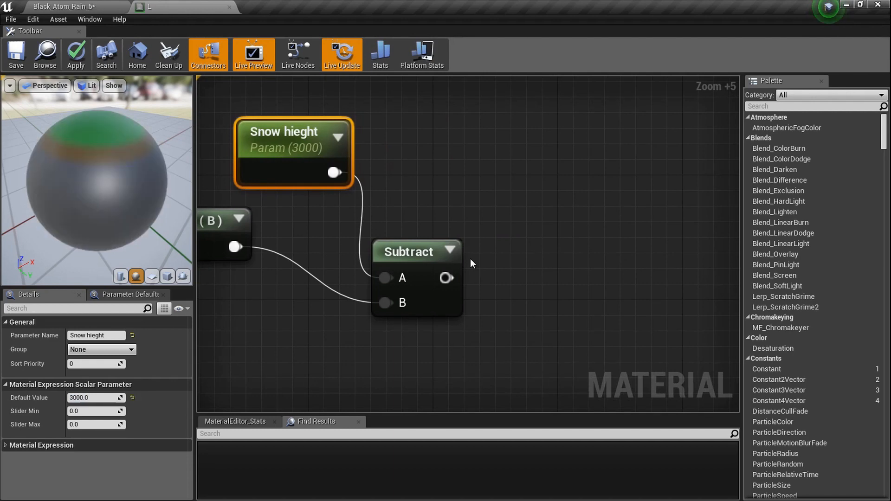
pyautogui.click(497, 284)
pyautogui.rightClick(496, 283)
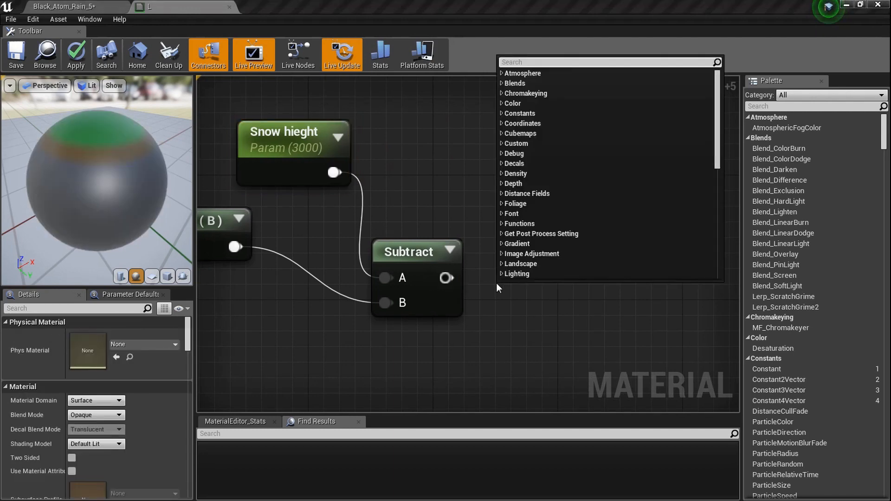
pyautogui.write('dibi')
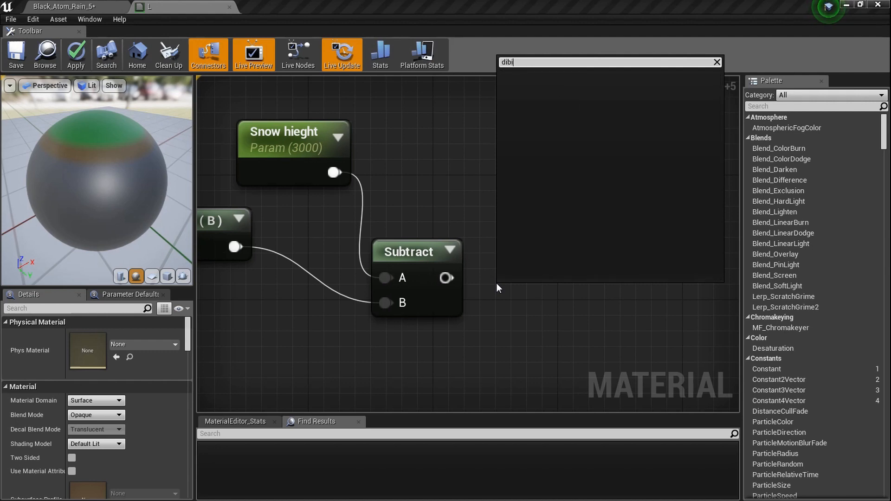
pyautogui.press('BackSpace')
pyautogui.press('BackSpace')
pyautogui.press('BackSpace')
pyautogui.press('BackSpace')
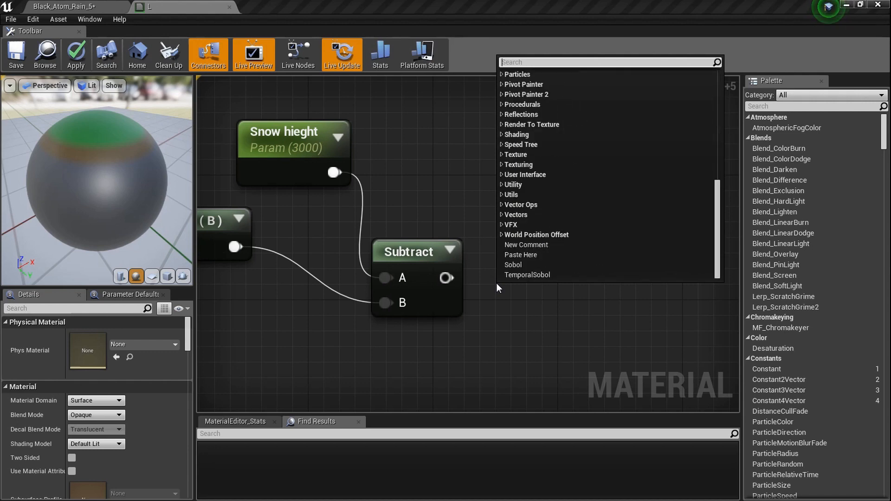
pyautogui.write('div')
pyautogui.press('Return')
pyautogui.scroll(1, 497, 284)
pyautogui.moveTo(536, 296); pyautogui.dragTo(669, 283)
pyautogui.moveTo(442, 277); pyautogui.dragTo(645, 316)
pyautogui.moveTo(676, 300); pyautogui.dragTo(626, 283)
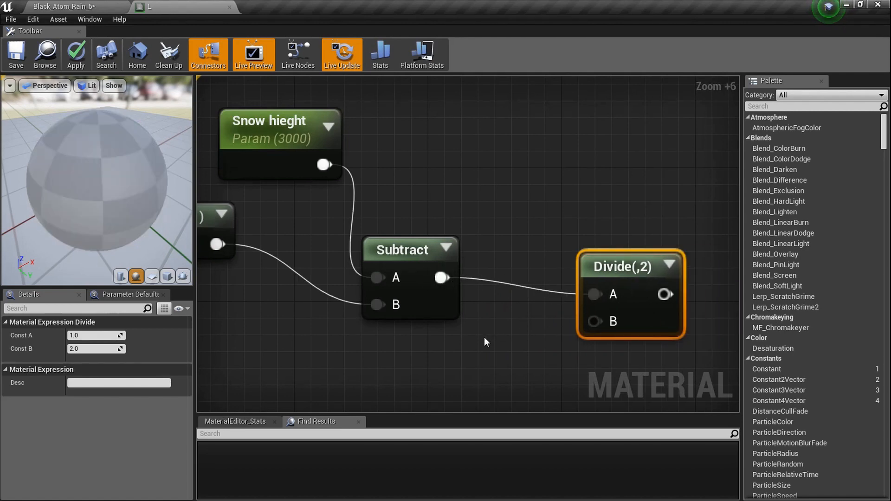
# - Add a scalar parameter named "Snow Blend" and connect it to the Divide node's B input
pyautogui.click(441, 380)
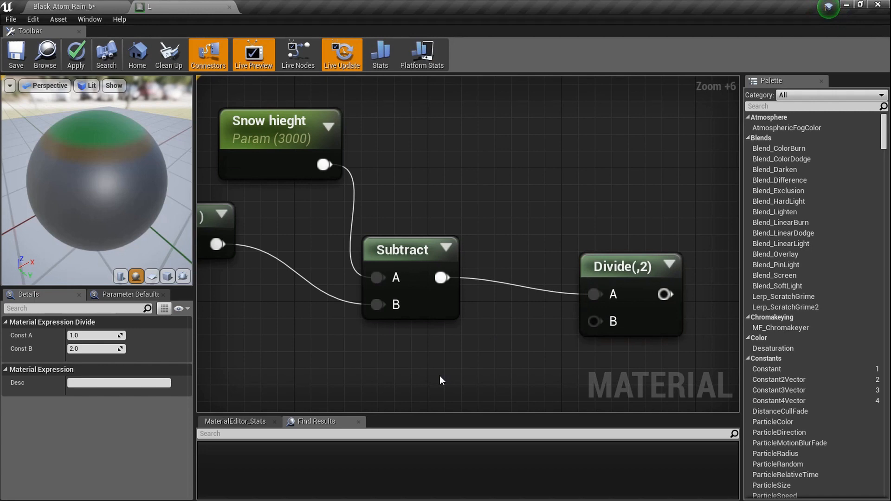
pyautogui.moveTo(489, 376); pyautogui.dragTo(558, 268)
pyautogui.click(110, 335)
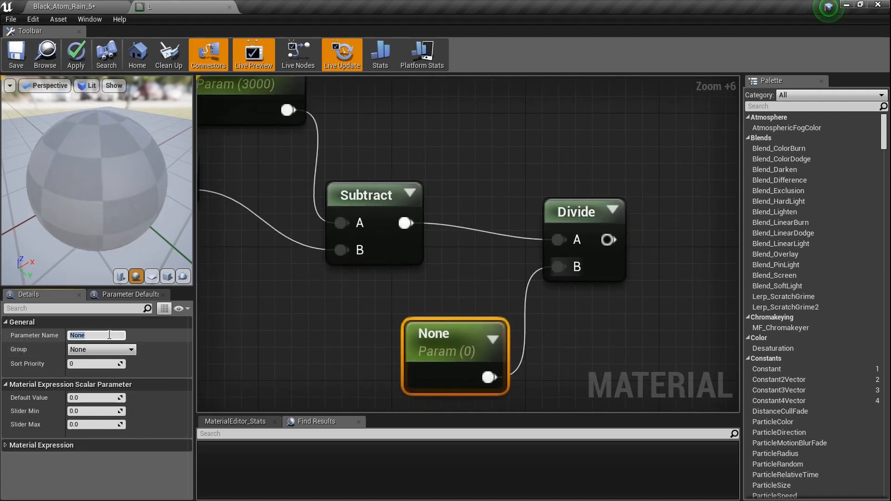
pyautogui.write('Snow Ble')
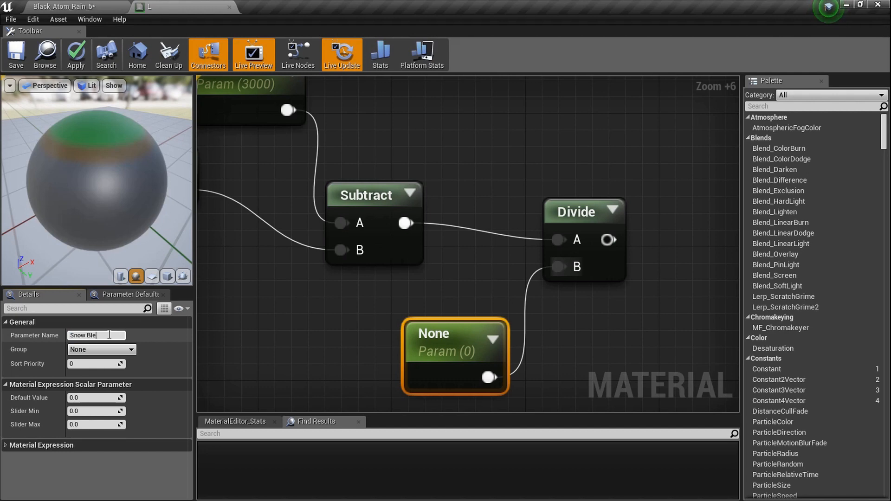
pyautogui.write('nd')
pyautogui.press('Return')
# - Add a Clamp node fed by the Divide node's output
pyautogui.scroll(-7, 456, 270)
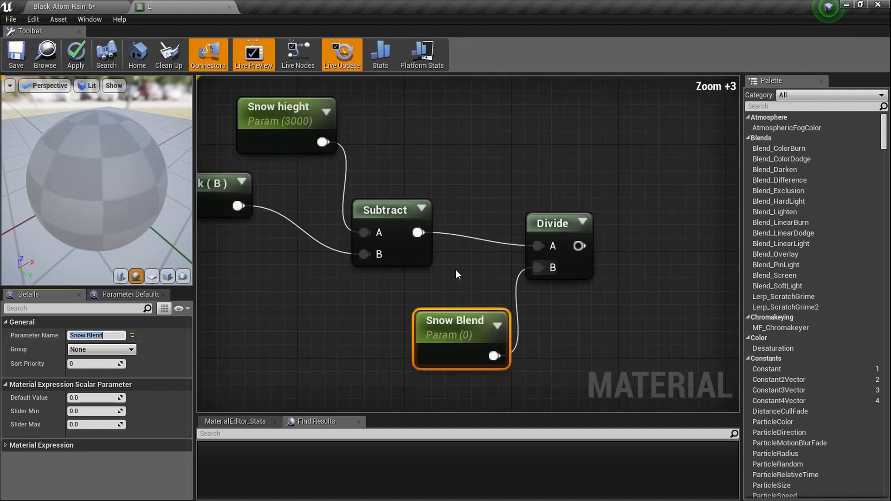
pyautogui.scroll(6, 411, 269)
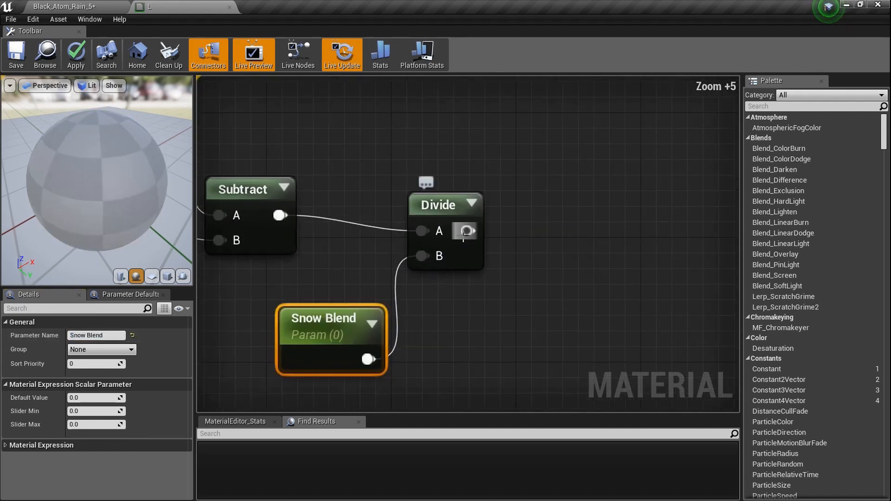
pyautogui.moveTo(466, 231); pyautogui.dragTo(601, 245)
pyautogui.write('clamp')
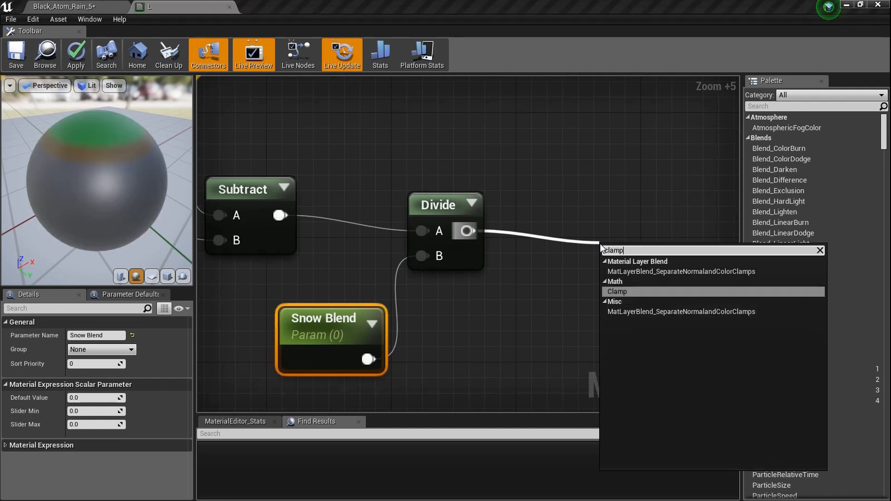
pyautogui.press('Return')
pyautogui.moveTo(593, 227); pyautogui.dragTo(471, 207, button='right')
pyautogui.scroll(2, 471, 207)
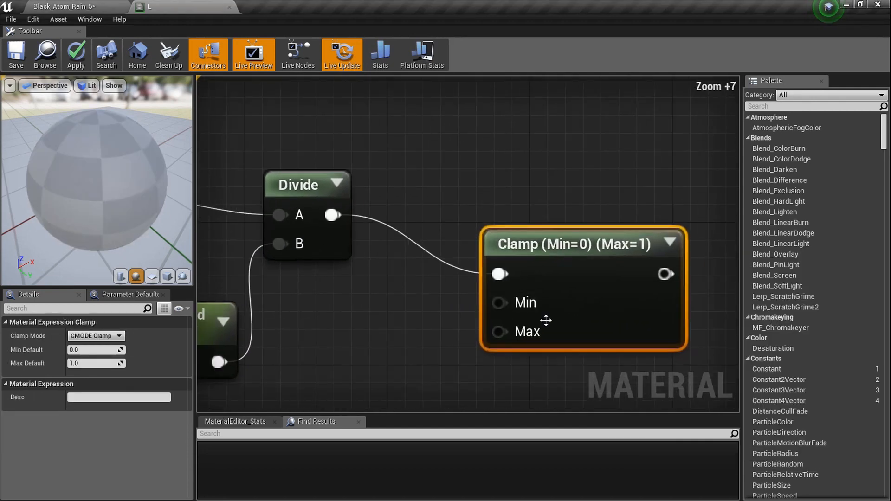
pyautogui.moveTo(660, 315); pyautogui.dragTo(573, 289, button='right')
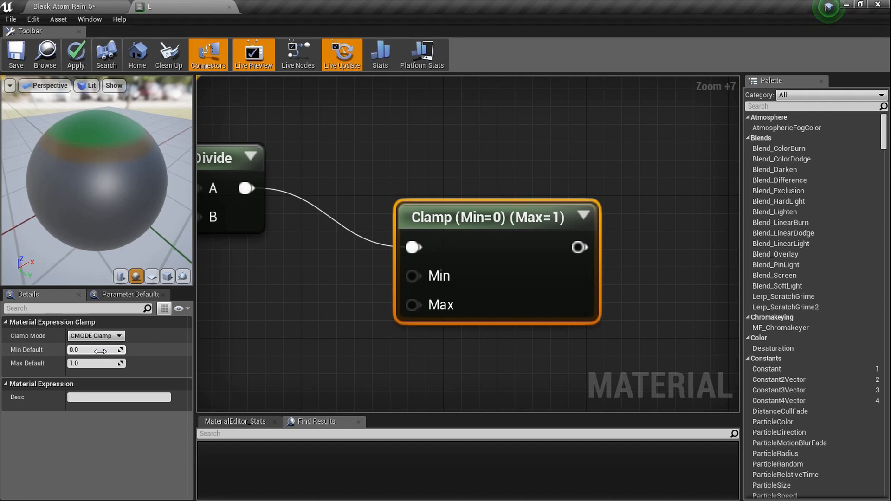
# - Rearrange the snow nodes, moving the Snow colour parameter below Absolute World Position and the Clamp above the Divide node
pyautogui.scroll(-6, 314, 320)
pyautogui.moveTo(313, 319); pyautogui.dragTo(378, 347, button='right')
pyautogui.scroll(-4, 378, 348)
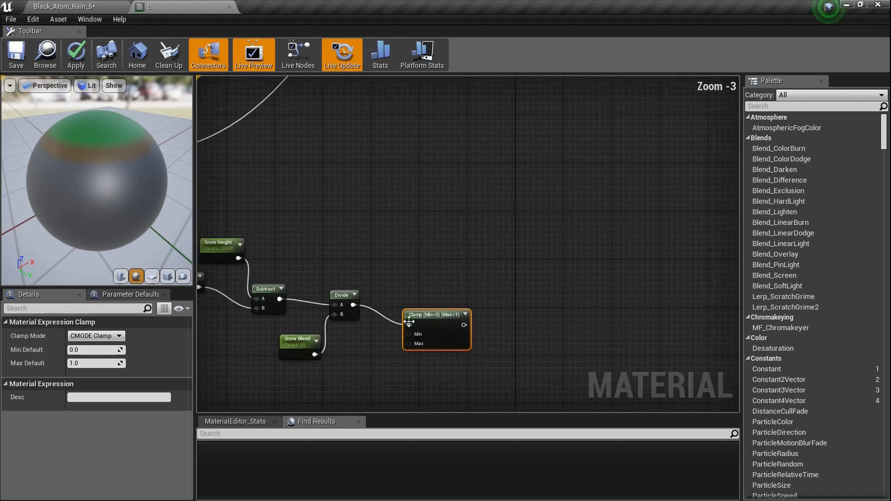
pyautogui.moveTo(409, 318); pyautogui.dragTo(511, 295, button='right')
pyautogui.scroll(-1, 511, 295)
pyautogui.moveTo(542, 328); pyautogui.dragTo(288, 272)
pyautogui.click(246, 307)
pyautogui.moveTo(270, 322); pyautogui.dragTo(274, 361)
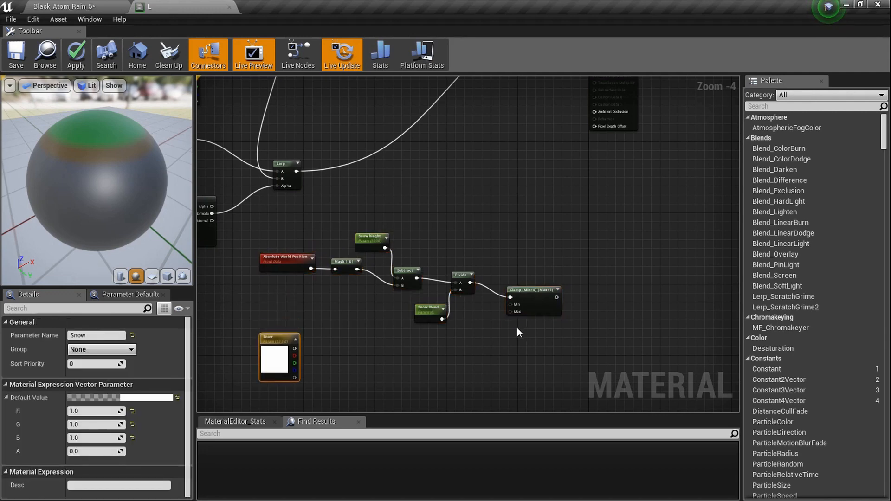
pyautogui.moveTo(541, 302); pyautogui.dragTo(519, 258)
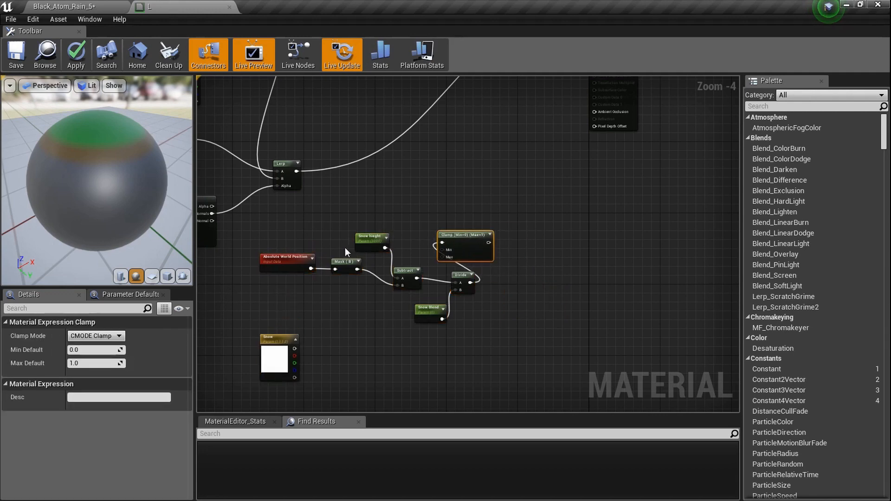
# - Add a Lerp node above the Clamp and connect the Clamp output to its Alpha input
pyautogui.scroll(4, 316, 260)
pyautogui.moveTo(386, 275); pyautogui.dragTo(335, 283, button='right')
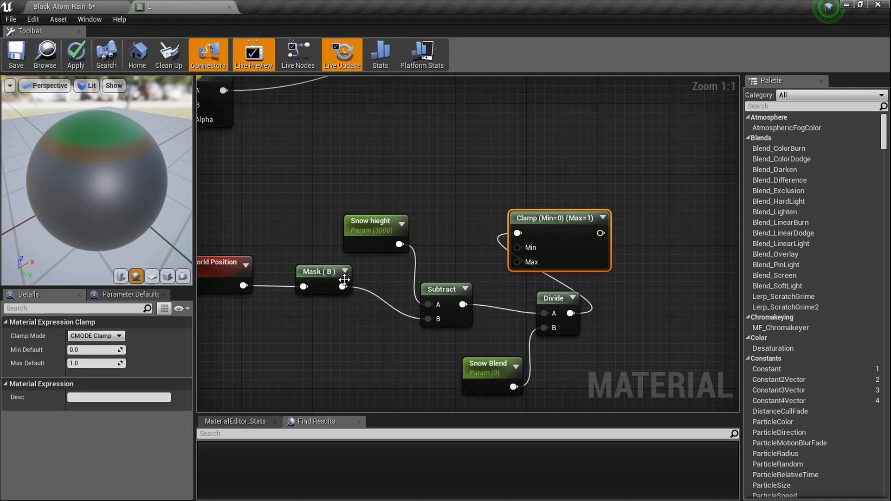
pyautogui.moveTo(433, 307); pyautogui.dragTo(354, 263, button='right')
pyautogui.moveTo(469, 308); pyautogui.dragTo(454, 397, button='right')
pyautogui.keyDown('ctrl'); pyautogui.scroll(5, 443, 364); pyautogui.keyUp('ctrl')
pyautogui.scroll(-4, 443, 339)
pyautogui.moveTo(552, 263); pyautogui.dragTo(513, 167)
pyautogui.click(488, 139)
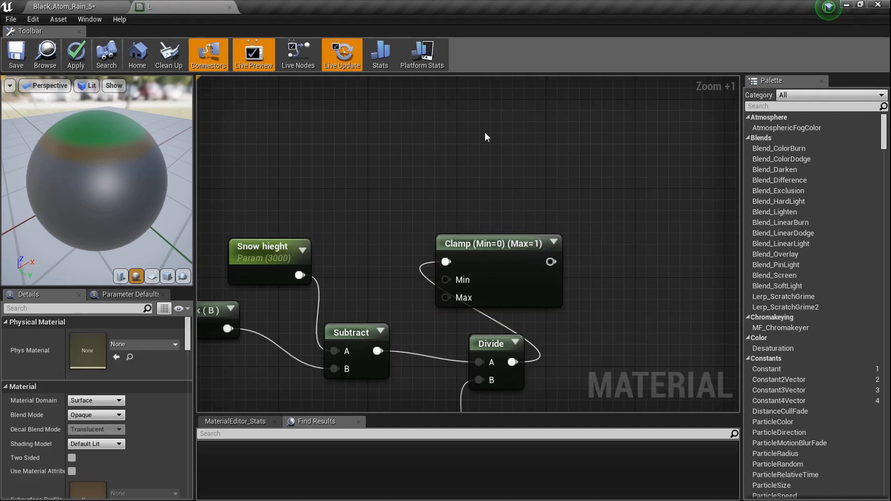
pyautogui.click(485, 132)
pyautogui.scroll(-4, 500, 195)
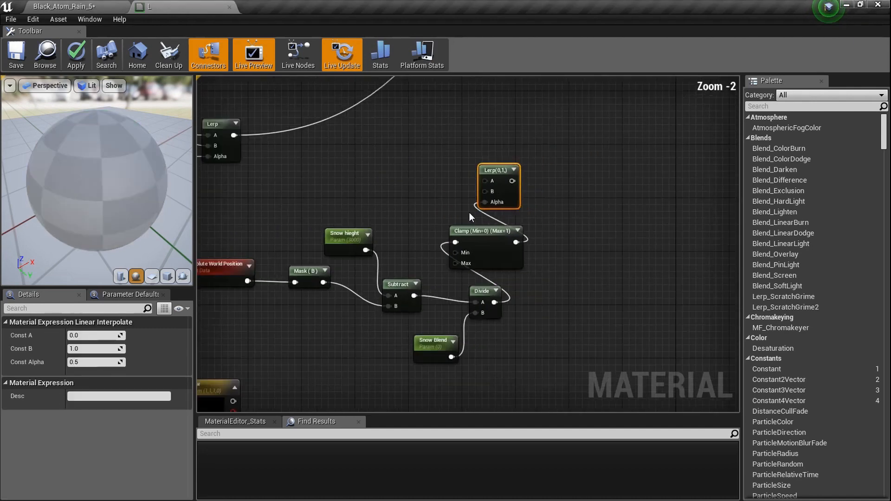
# - Move the Snow parameter under the existing Lerp, and connect that Lerp to the new Lerp's A input and Snow to its B
pyautogui.moveTo(280, 394); pyautogui.dragTo(278, 201)
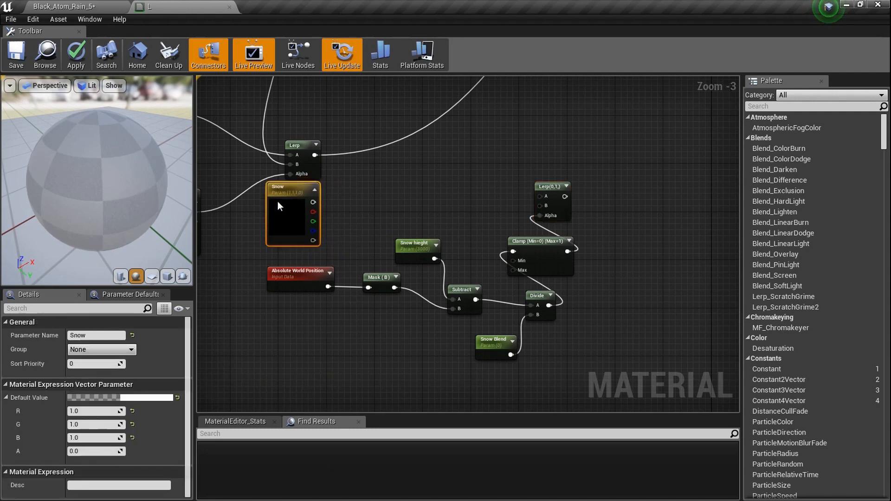
pyautogui.scroll(1, 325, 216)
pyautogui.moveTo(269, 160); pyautogui.dragTo(267, 226)
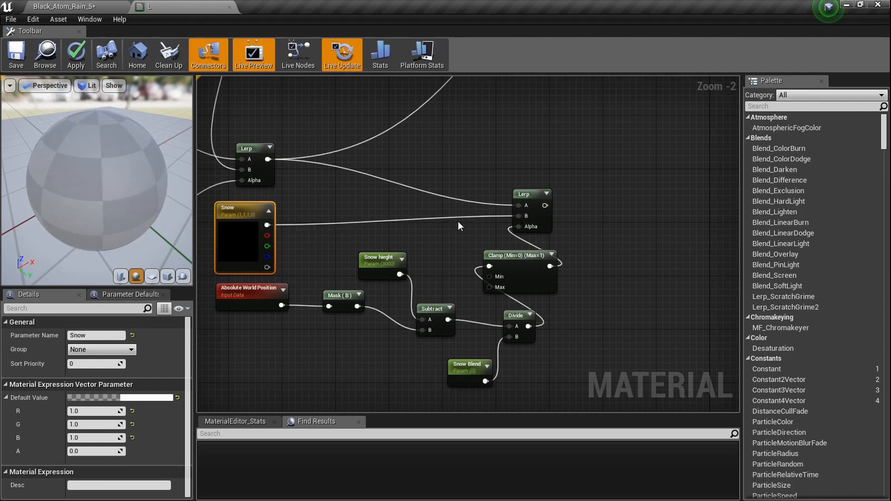
# - Connect the new snow Lerp's output to the material's Base Color
pyautogui.scroll(-3, 458, 226)
pyautogui.scroll(2, 441, 240)
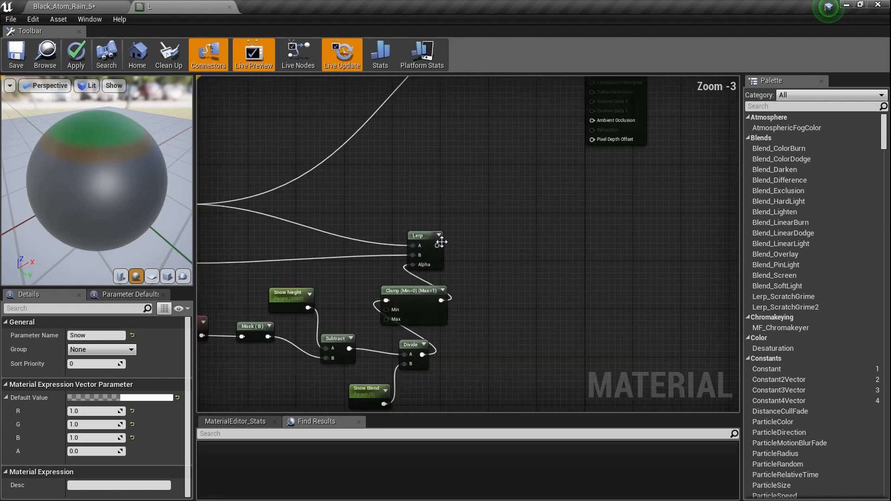
pyautogui.moveTo(437, 245); pyautogui.dragTo(598, 139)
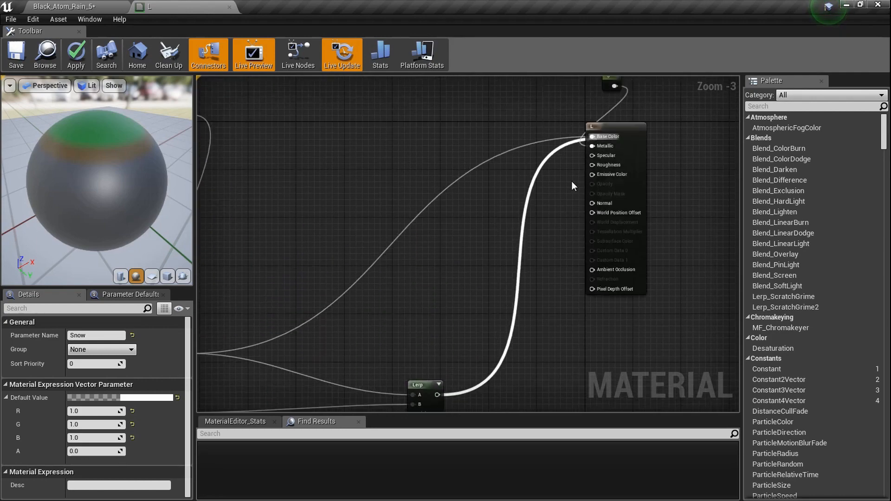
# - Save the material and inspect how the snow covers the landscape in the level
pyautogui.click(16, 55)
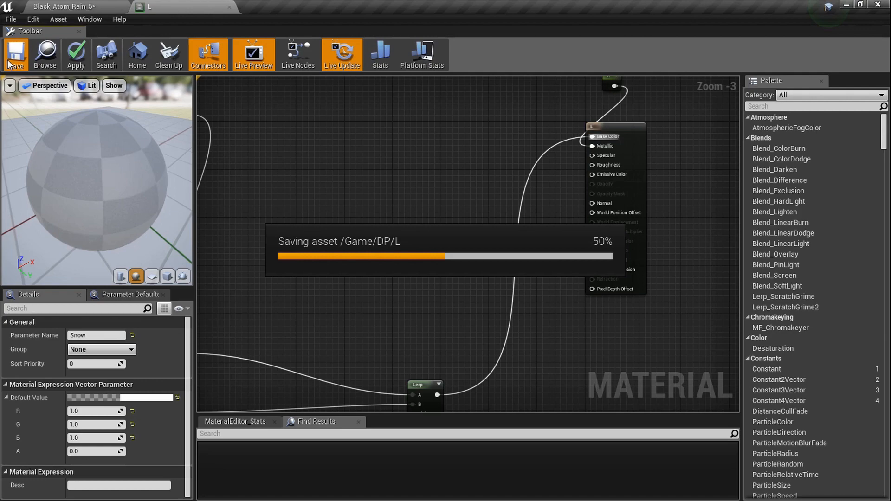
pyautogui.click(89, 4)
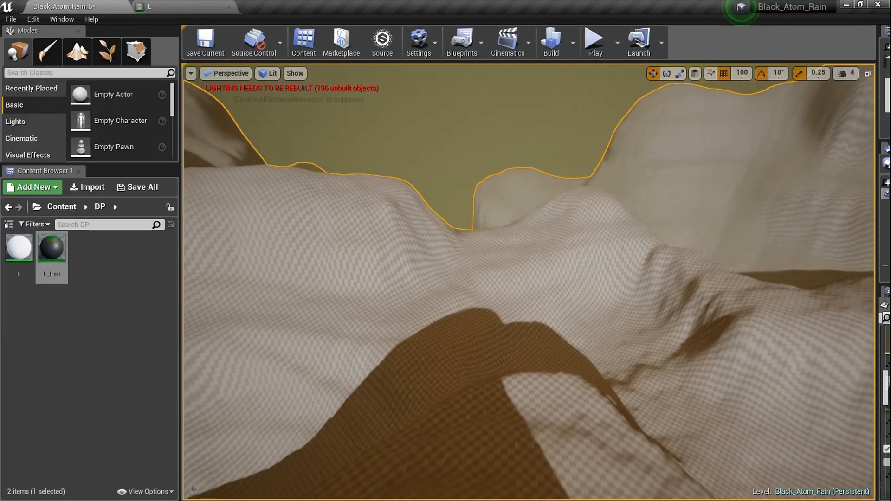
pyautogui.moveTo(529, 281); pyautogui.dragTo(543, 353, button='right')
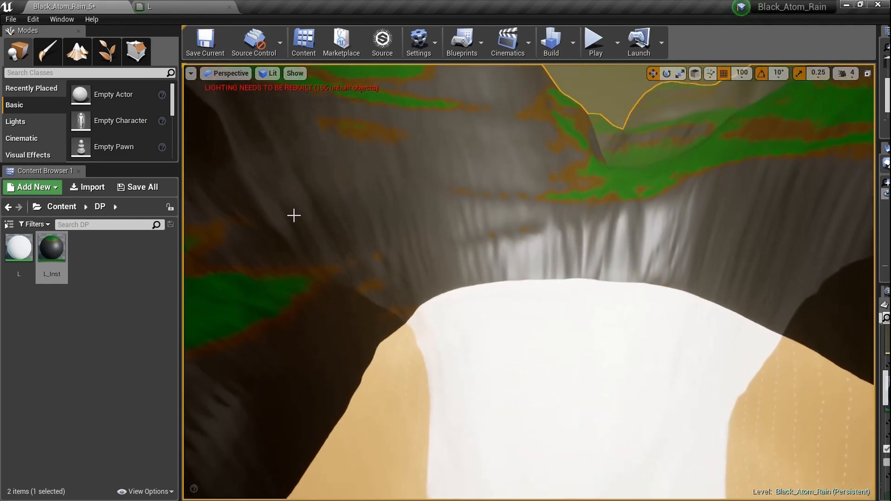
# - Swap the snow Lerp's inputs so Snow feeds A and the previous Lerp feeds B, and save the material
pyautogui.click(201, 6)
pyautogui.moveTo(416, 227); pyautogui.dragTo(527, 165, button='right')
pyautogui.scroll(3, 523, 244)
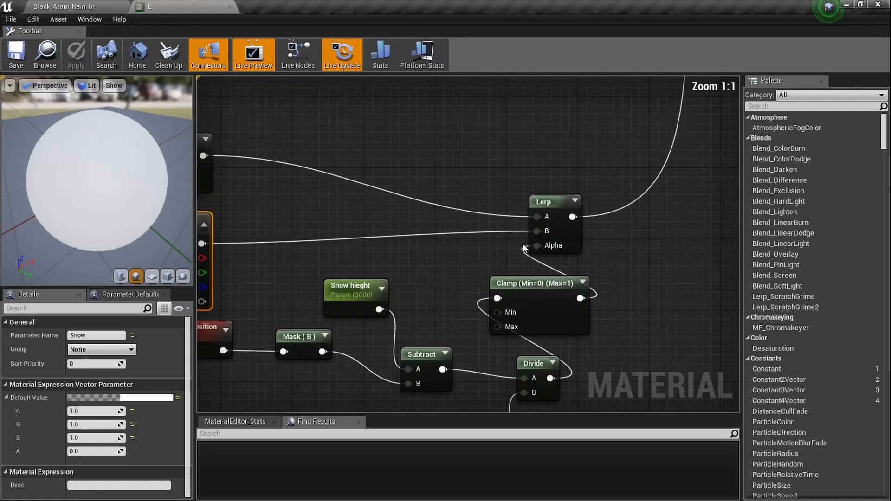
pyautogui.keyDown('alt'); pyautogui.click(541, 230); pyautogui.keyUp('alt')
pyautogui.moveTo(541, 232); pyautogui.dragTo(221, 155)
pyautogui.moveTo(215, 244); pyautogui.dragTo(551, 216)
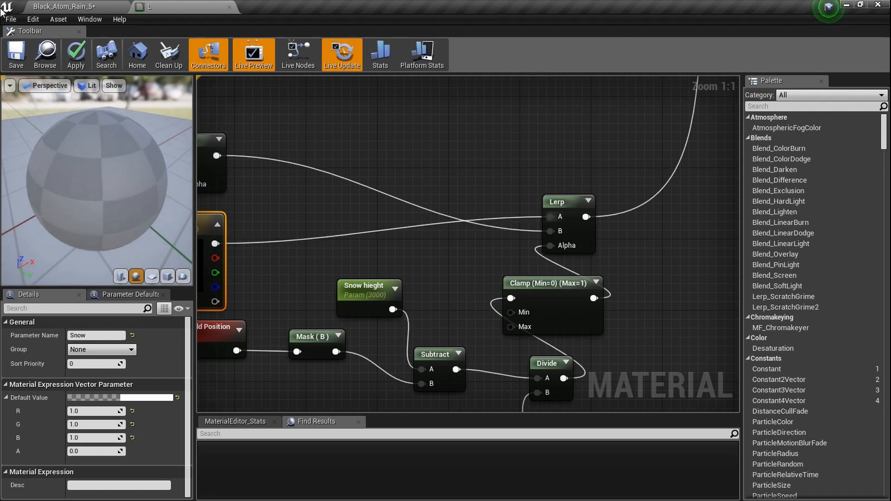
pyautogui.click(17, 53)
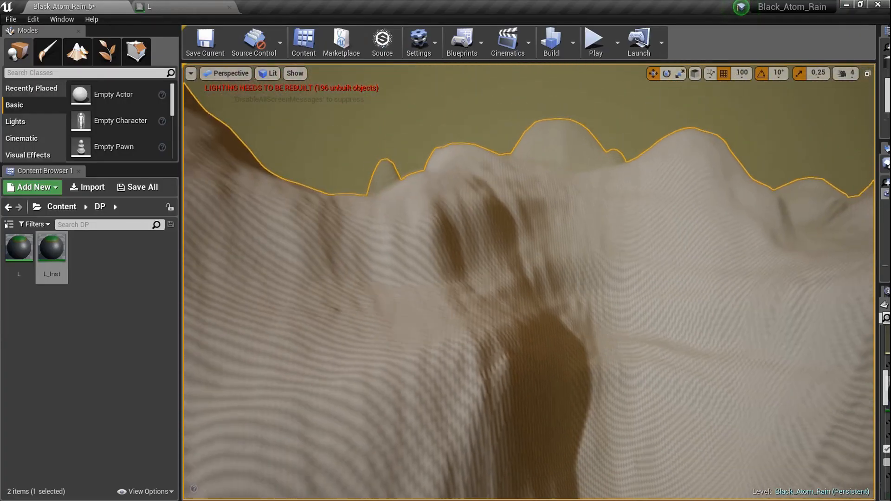
# - Open the L_Inst material instance and place it in a smaller floating window beside the landscape view
pyautogui.moveTo(529, 281); pyautogui.dragTo(306, 153, button='right')
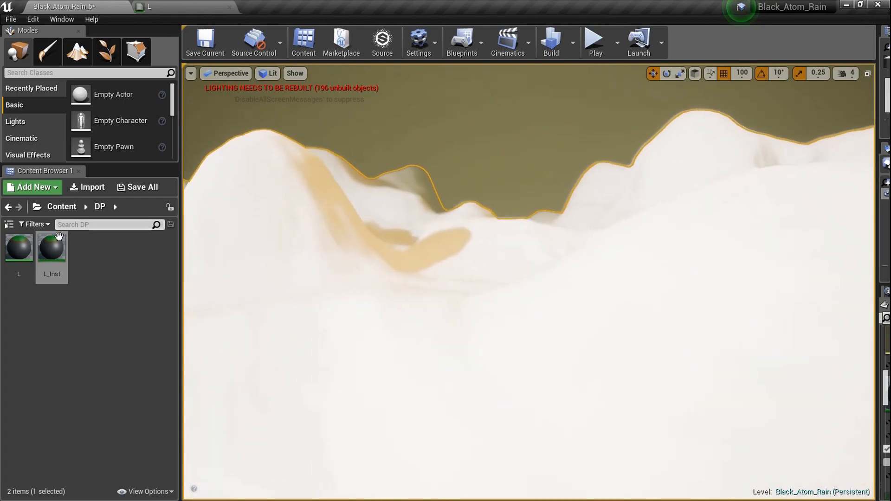
pyautogui.doubleClick(47, 255)
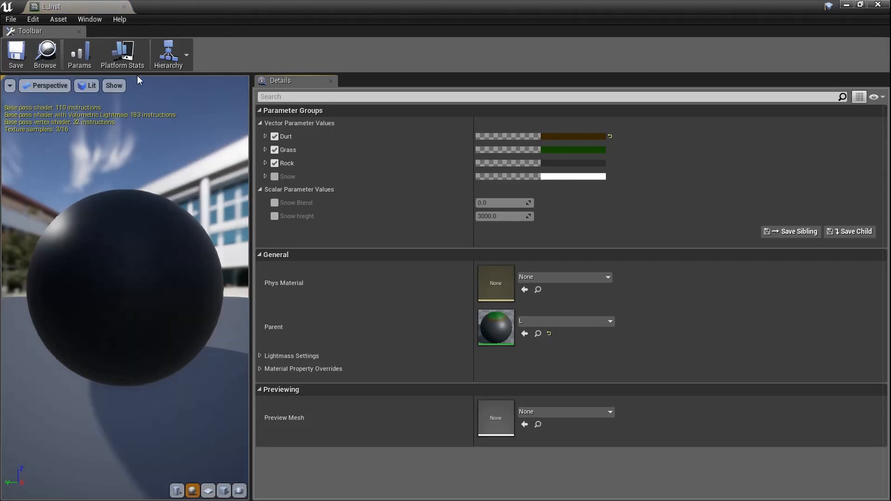
pyautogui.click(123, 6)
pyautogui.moveTo(113, 171); pyautogui.dragTo(114, 176)
pyautogui.moveTo(338, 179); pyautogui.dragTo(184, 141)
# - Enable the Snow colour override, try a blue snow colour and cancel the colour change
pyautogui.click(55, 311)
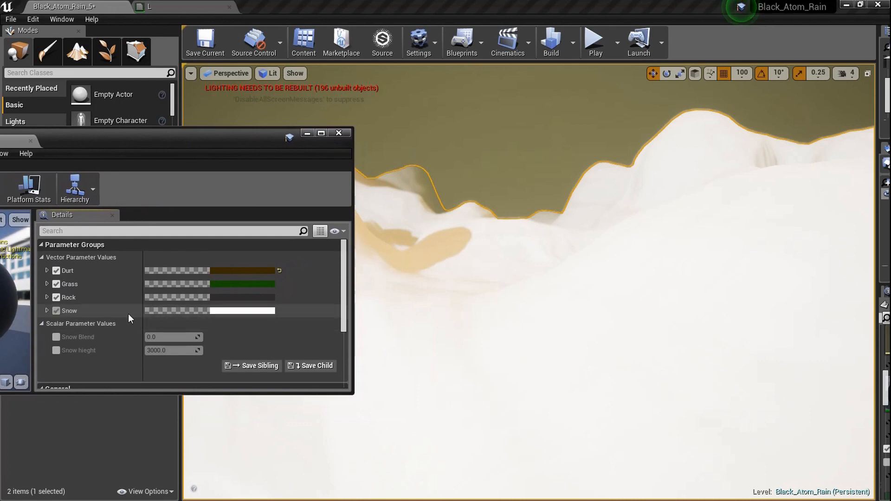
pyautogui.click(250, 313)
pyautogui.moveTo(322, 297); pyautogui.dragTo(295, 258)
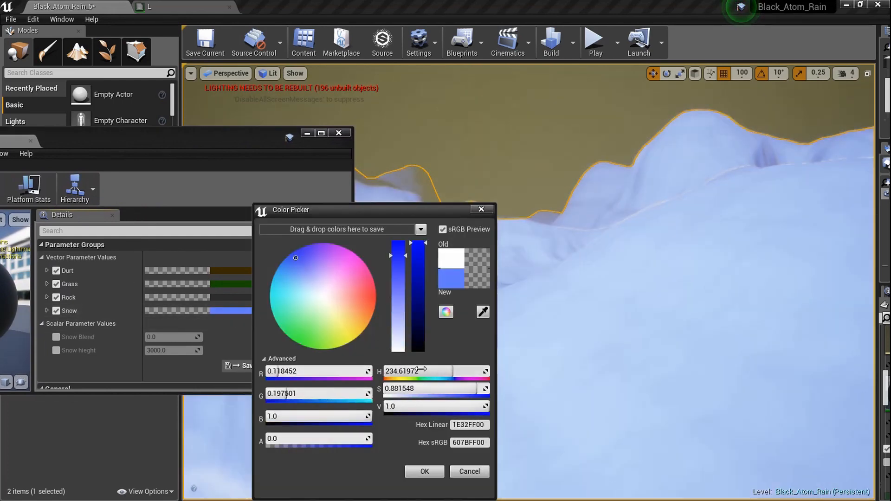
pyautogui.click(471, 472)
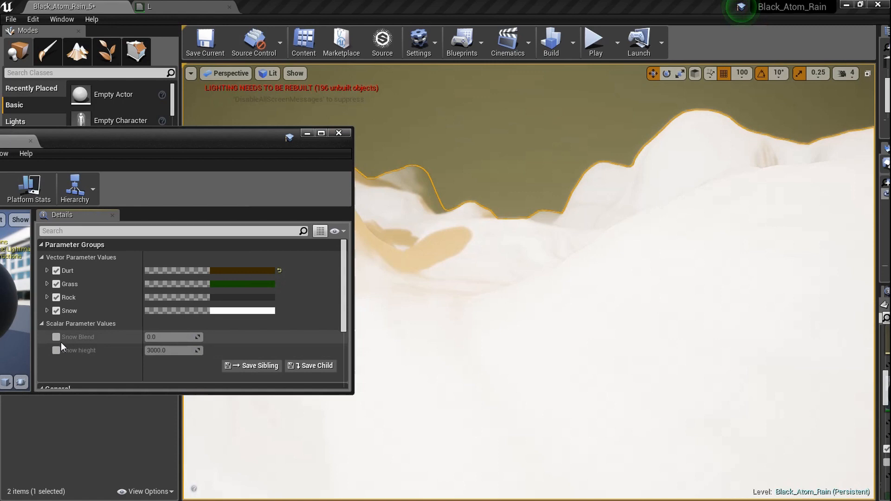
# - Enable the Snow Blend and Snow hieght overrides and raise Snow hieght first to 6000 and finally to 10000
pyautogui.click(56, 350)
pyautogui.moveTo(534, 322); pyautogui.dragTo(577, 297, button='right')
pyautogui.click(180, 352)
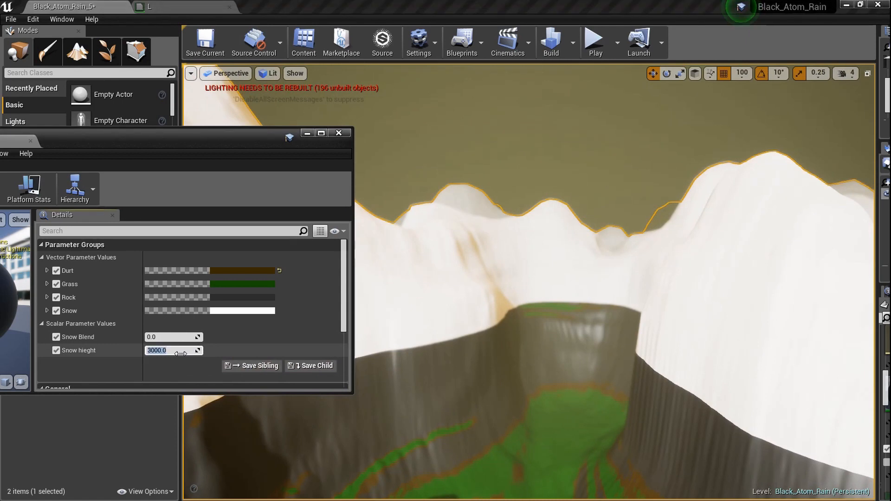
pyautogui.write('6000')
pyautogui.press('Return')
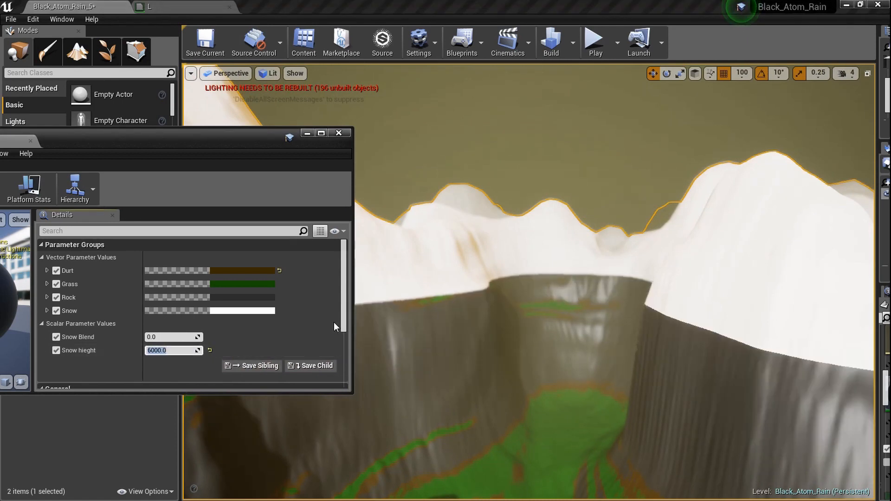
pyautogui.write('10000')
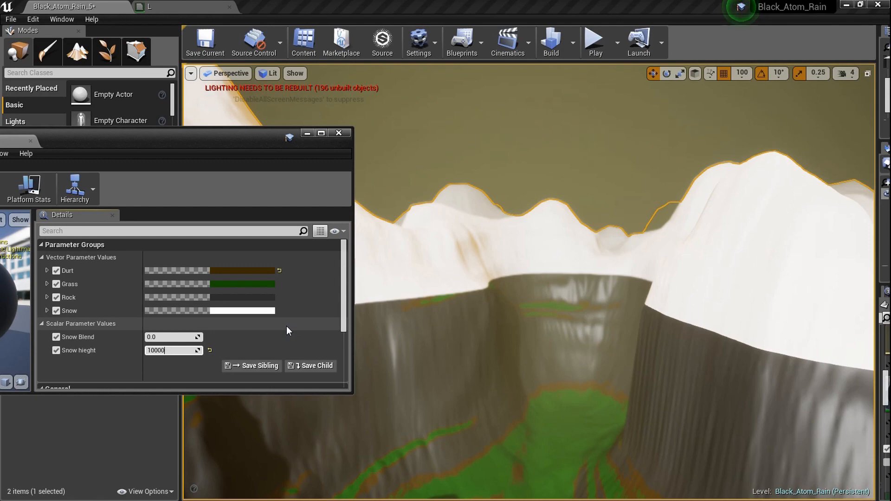
pyautogui.press('Return')
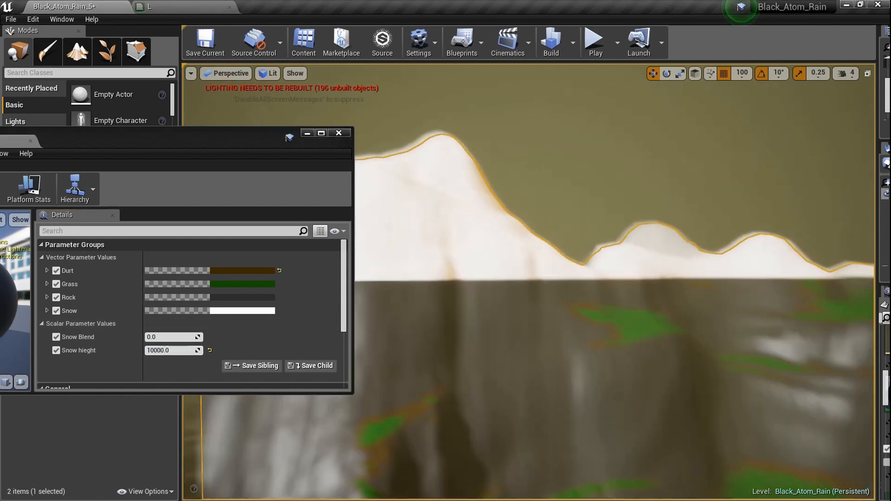
# - Try Snow Blend values of 500, 1200 and 2500 to soften the snow line on the landscape
pyautogui.moveTo(529, 282); pyautogui.dragTo(493, 368, button='right')
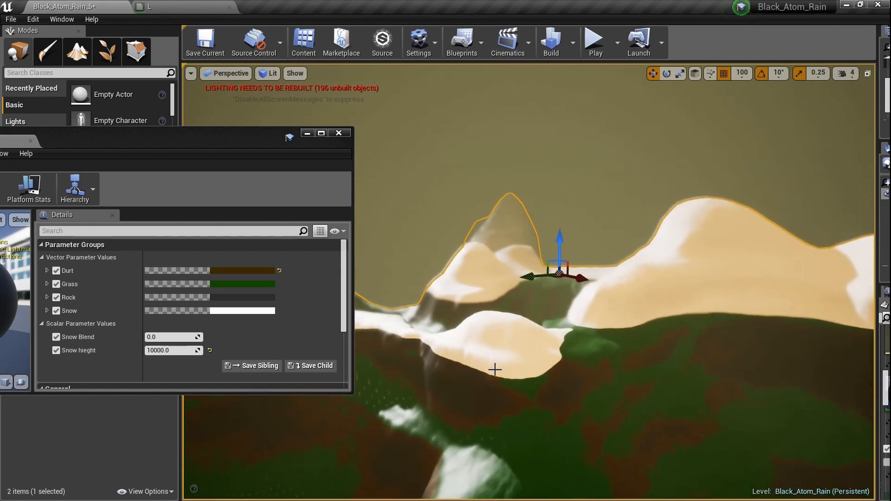
pyautogui.click(175, 339)
pyautogui.write('500')
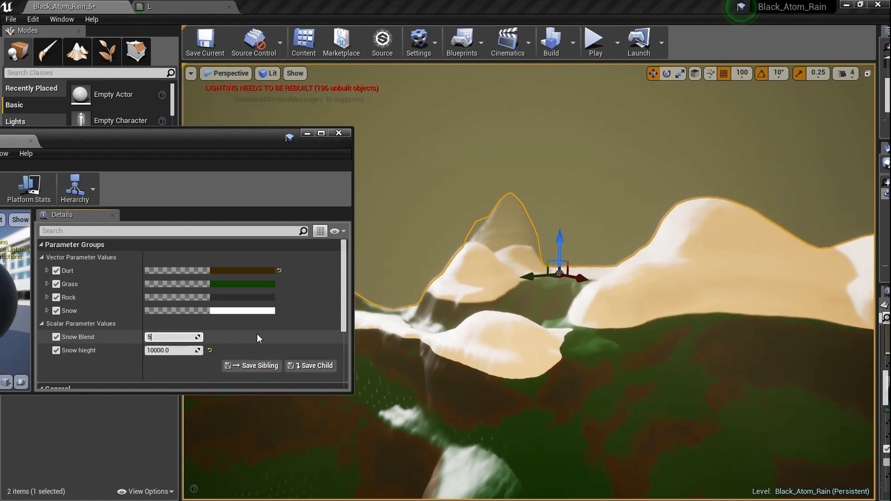
pyautogui.press('Return')
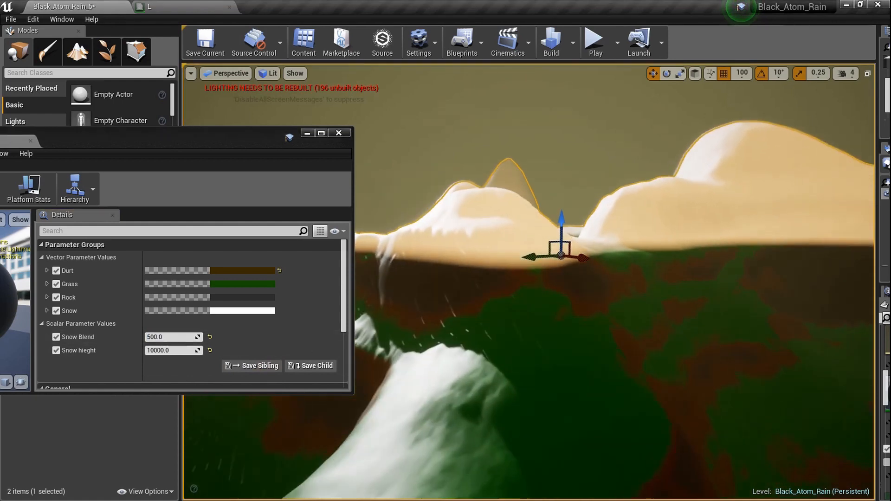
pyautogui.click(181, 337)
pyautogui.write('1200')
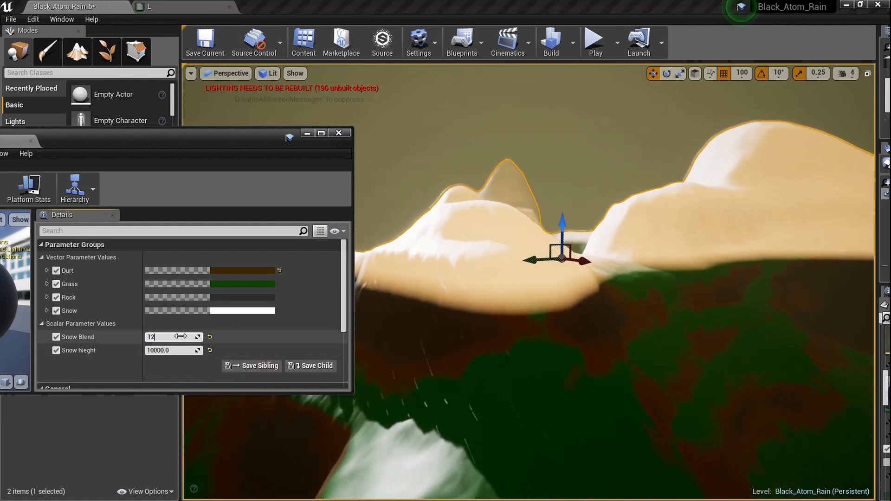
pyautogui.press('Return')
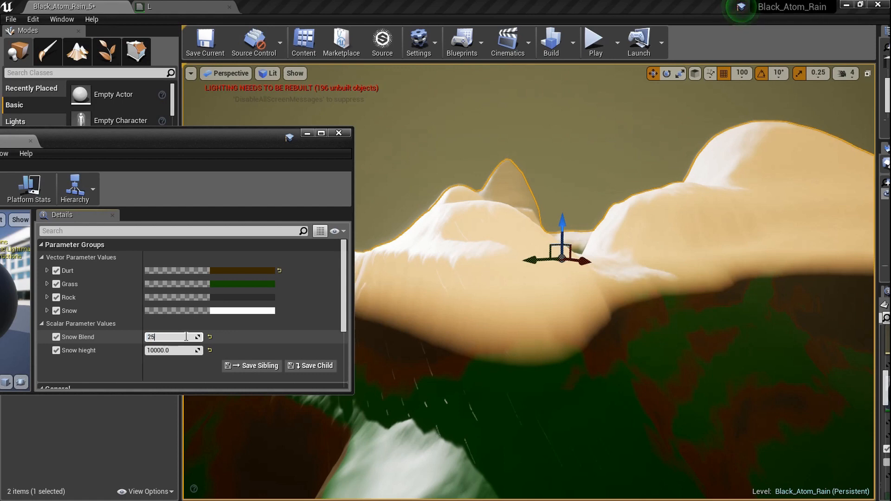
pyautogui.write('0')
pyautogui.press('Return')
# - Try a Snow hieght of 11000 and check the snow transition on the slopes
pyautogui.moveTo(505, 374); pyautogui.dragTo(557, 381, button='right')
pyautogui.click(180, 351)
pyautogui.write('11000')
pyautogui.press('Return')
pyautogui.moveTo(407, 350); pyautogui.dragTo(406, 380, button='right')
pyautogui.press('w')
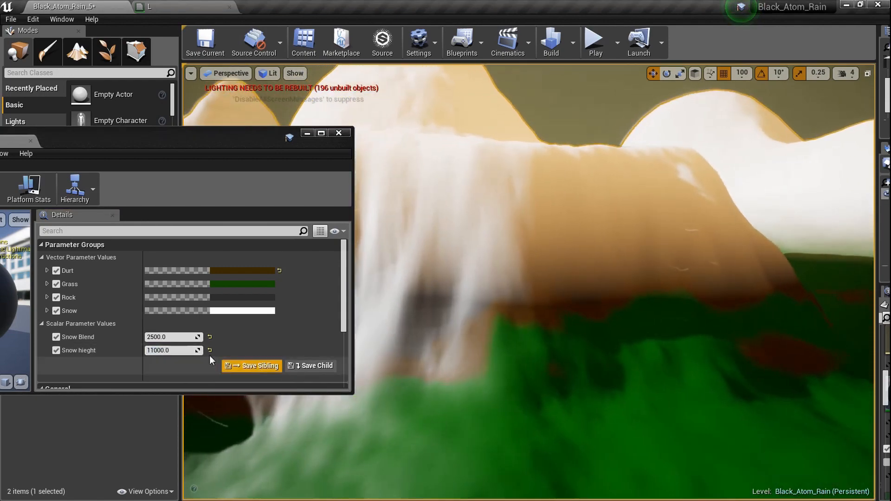
# - Set Snow Blend to 4000 and Snow hieght to 13000, and check the snow across the mountains
pyautogui.click(173, 337)
pyautogui.write('40')
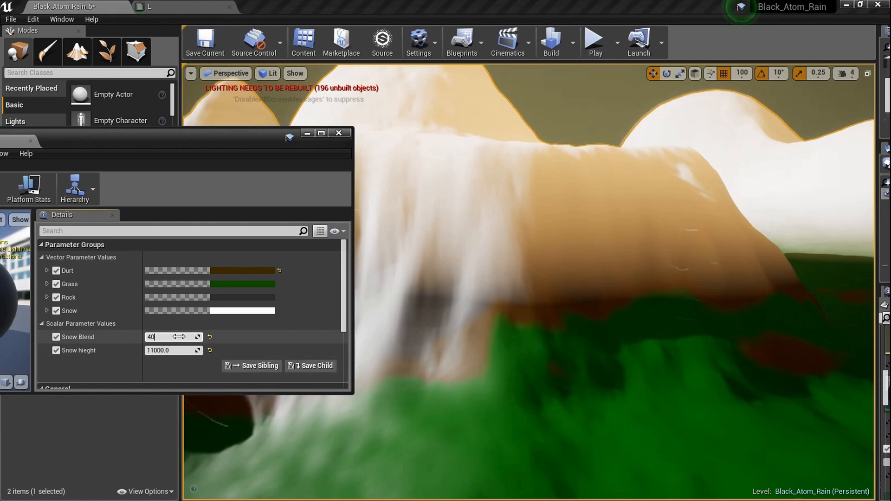
pyautogui.write('00')
pyautogui.press('Return')
pyautogui.click(180, 351)
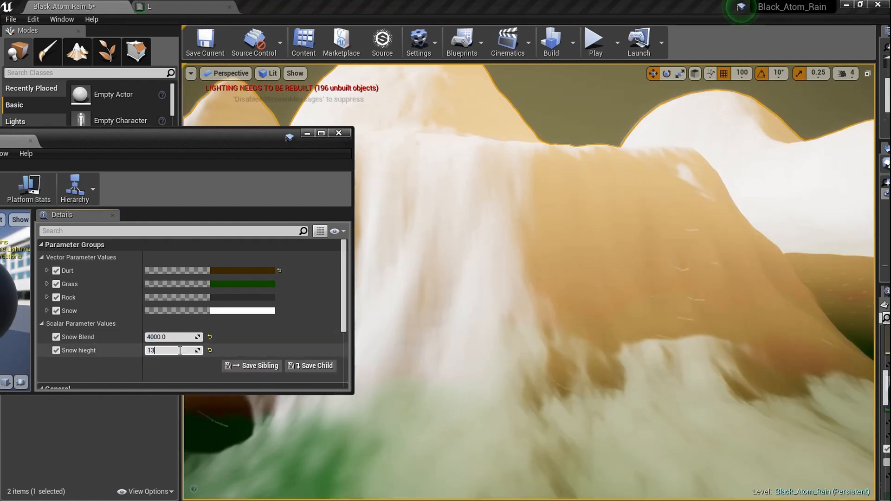
pyautogui.press('Return')
pyautogui.moveTo(498, 318); pyautogui.dragTo(608, 278, button='right')
pyautogui.press('w')
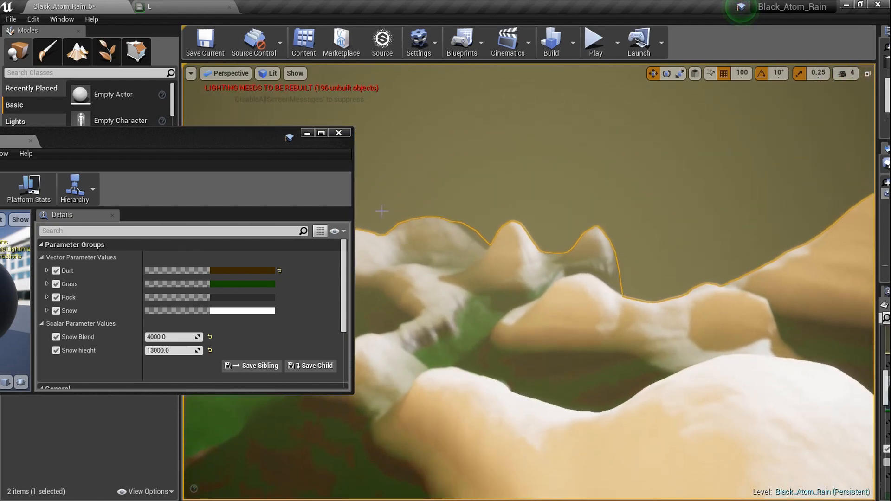
# - Save the L_Inst material instance and close its floating window
pyautogui.moveTo(112, 145); pyautogui.dragTo(304, 142)
pyautogui.click(115, 184)
pyautogui.click(530, 132)
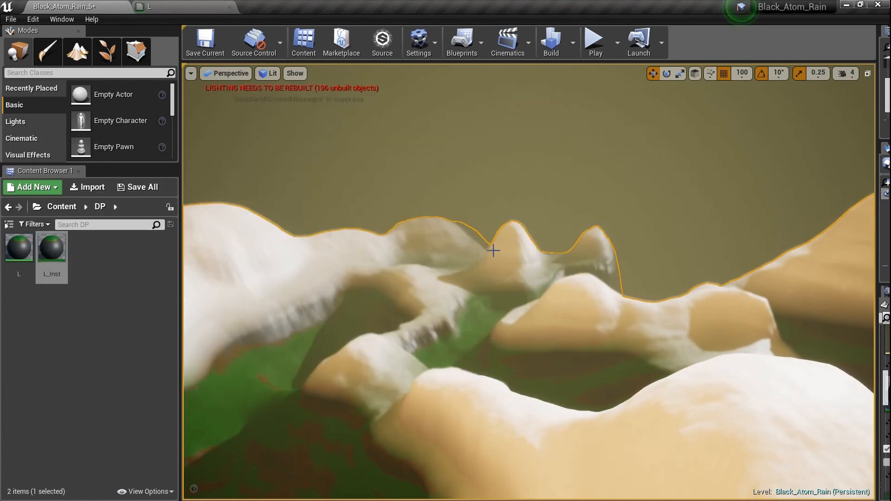
# - Fly over the landscape in the full-screen viewport to examine how the snow blends into grass, dirt and rock
pyautogui.press('F11')
pyautogui.moveTo(493, 250); pyautogui.dragTo(273, 251, button='right')
pyautogui.press('w')
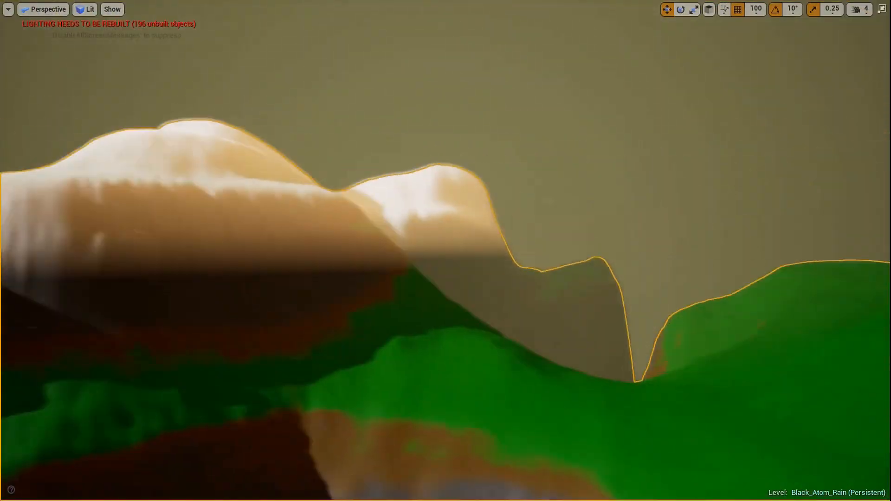
pyautogui.press('w')
pyautogui.press('e')
pyautogui.press('w')
pyautogui.press('Escape')
pyautogui.moveTo(510, 260); pyautogui.dragTo(283, 211, button='right')
pyautogui.press('d')
pyautogui.press('q')
pyautogui.press('d')
pyautogui.press('q')
pyautogui.press('e')
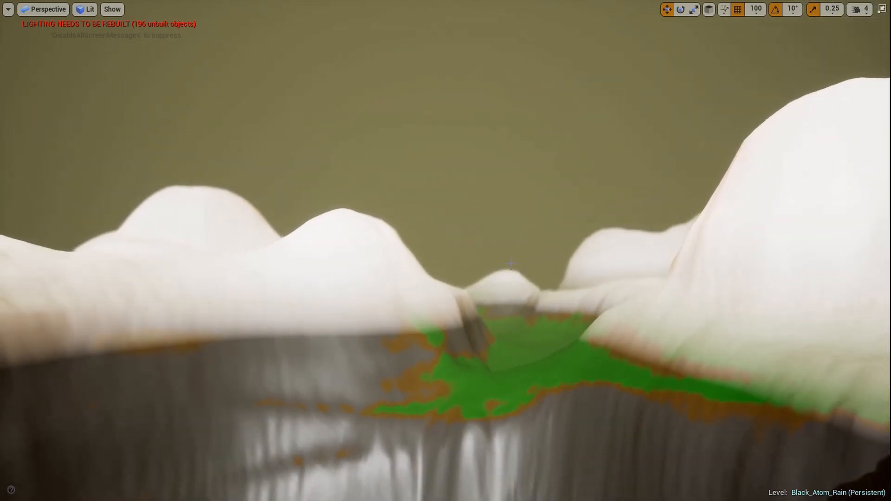
pyautogui.press('F11')
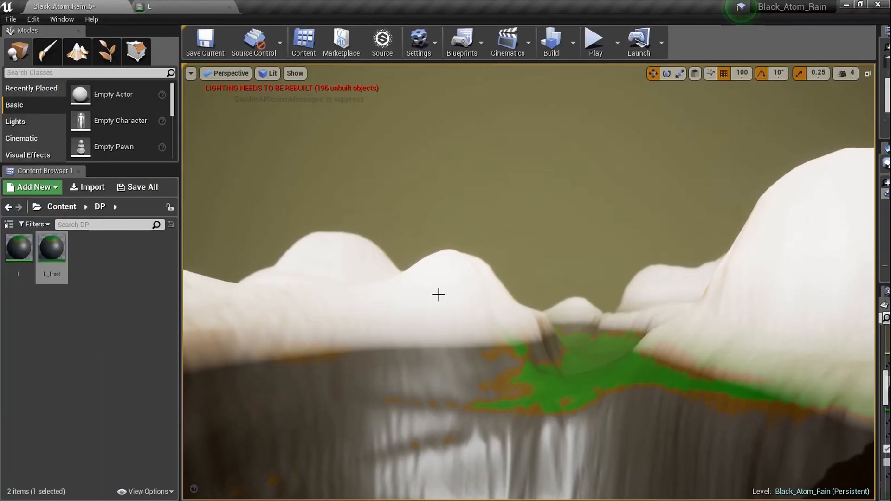
# - Open the L material and move the Snow colour and height-mask nodes down, away from the Lerp nodes
pyautogui.doubleClick(18, 248)
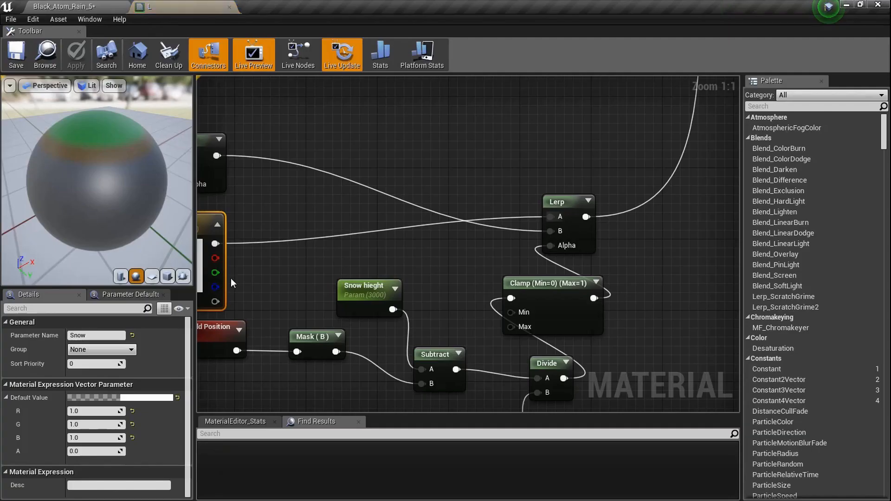
pyautogui.moveTo(476, 319); pyautogui.dragTo(480, 262, button='right')
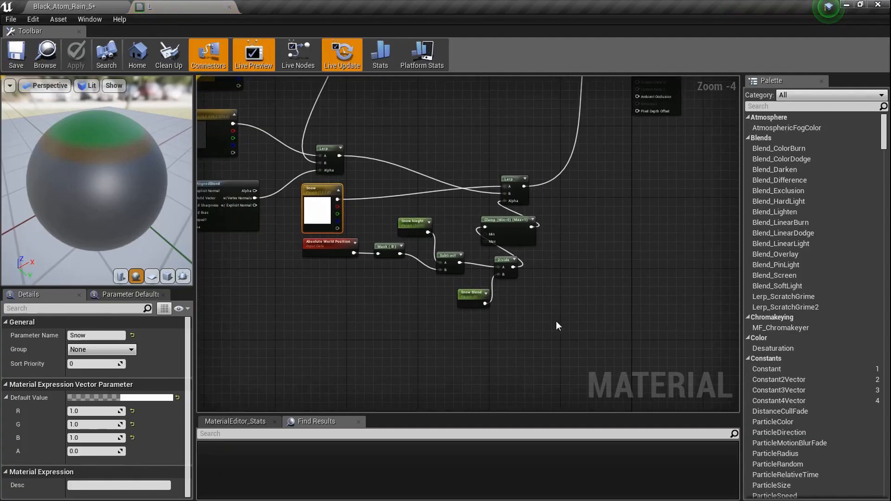
pyautogui.moveTo(340, 210); pyautogui.dragTo(309, 306)
pyautogui.moveTo(397, 292); pyautogui.dragTo(401, 266, button='right')
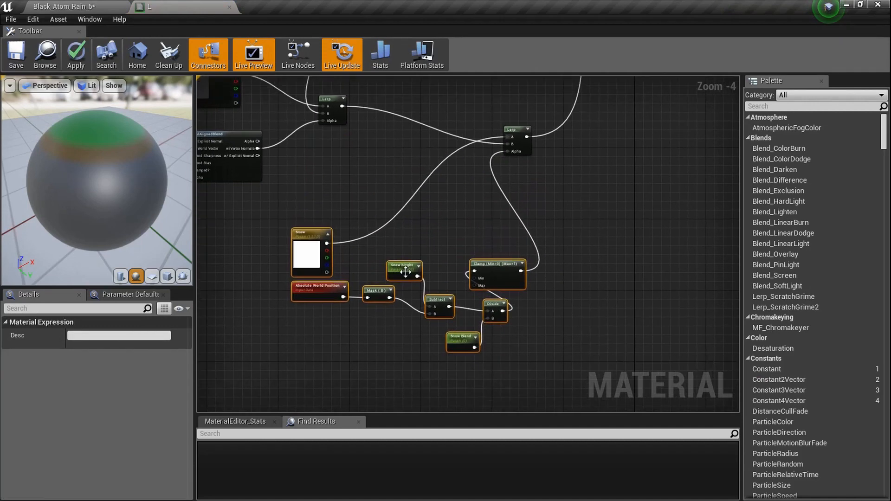
# - Delete the Snow hieght parameter feeding the Subtract node
pyautogui.scroll(10, 415, 275)
pyautogui.click(384, 222)
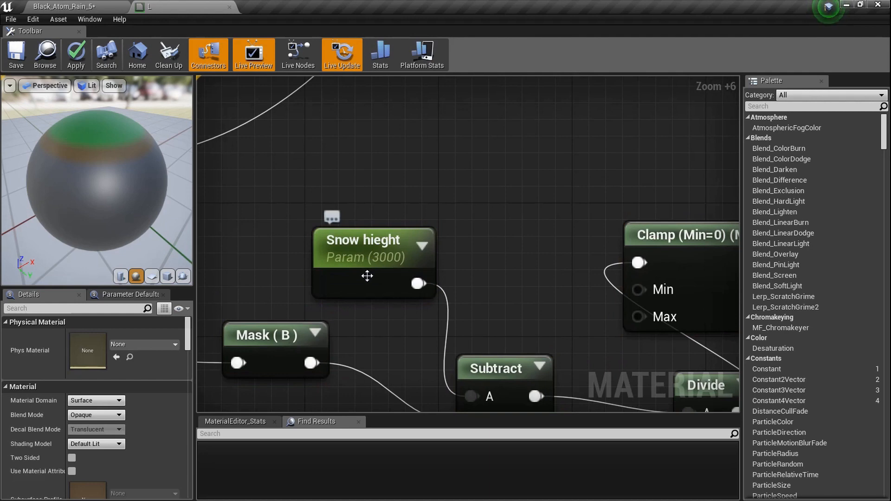
pyautogui.click(370, 280)
pyautogui.press('Delete')
pyautogui.scroll(-4, 372, 277)
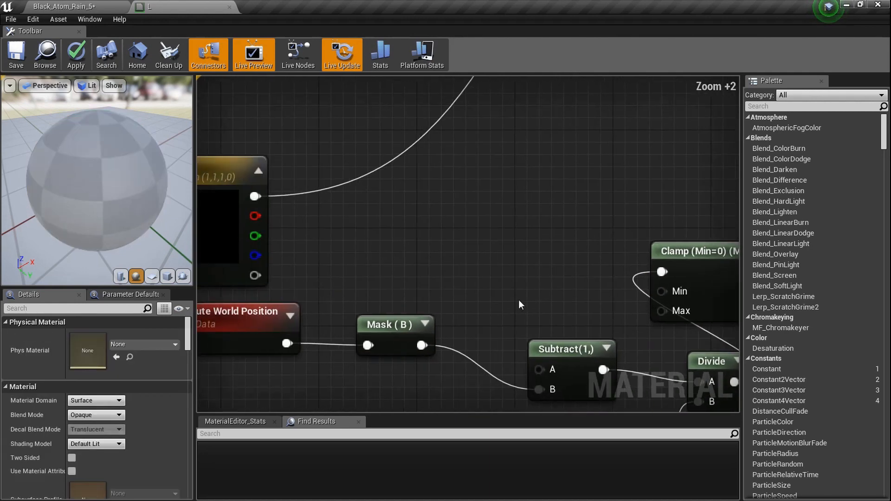
# - Make room in the graph by spacing the Subtract, Divide, Clamp and Snow Blend nodes farther from the Snow and Mask nodes
pyautogui.scroll(-3, 424, 293)
pyautogui.moveTo(584, 372); pyautogui.dragTo(527, 238)
pyautogui.moveTo(599, 236); pyautogui.dragTo(696, 230)
pyautogui.moveTo(696, 230); pyautogui.dragTo(560, 255, button='right')
pyautogui.moveTo(581, 342); pyautogui.dragTo(475, 245)
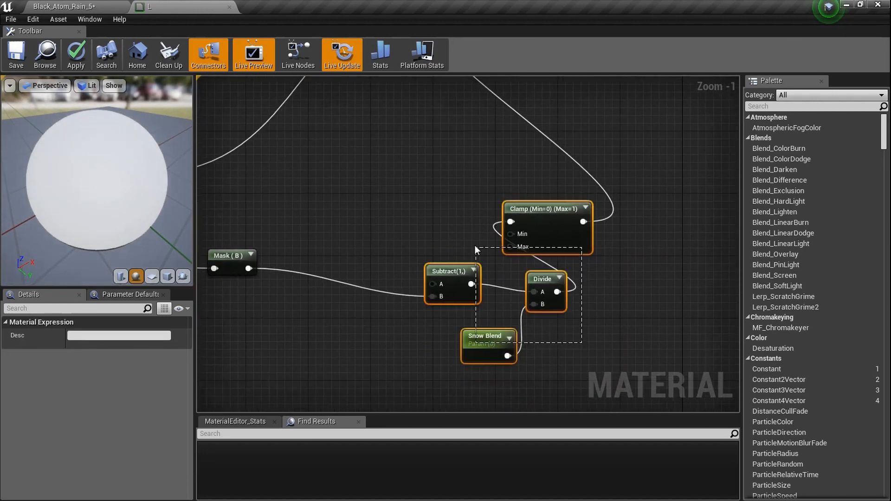
pyautogui.moveTo(545, 229); pyautogui.dragTo(569, 229)
pyautogui.moveTo(447, 255); pyautogui.dragTo(662, 255, button='right')
pyautogui.moveTo(464, 293); pyautogui.dragTo(277, 171)
pyautogui.click(356, 218)
pyautogui.moveTo(441, 214); pyautogui.dragTo(322, 217, button='right')
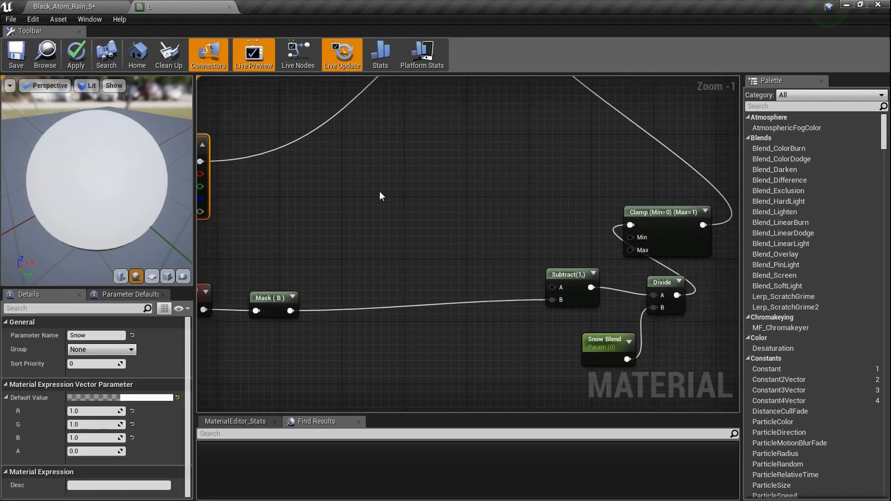
# - Add a Lerp node and connect its output to the Subtract node's A input
pyautogui.click(443, 190)
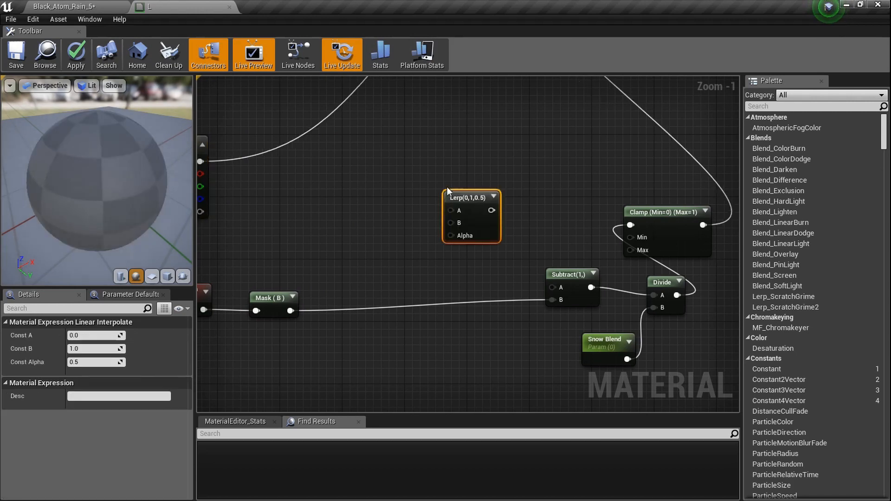
pyautogui.moveTo(562, 286); pyautogui.dragTo(560, 288)
pyautogui.moveTo(510, 255); pyautogui.dragTo(574, 272, button='right')
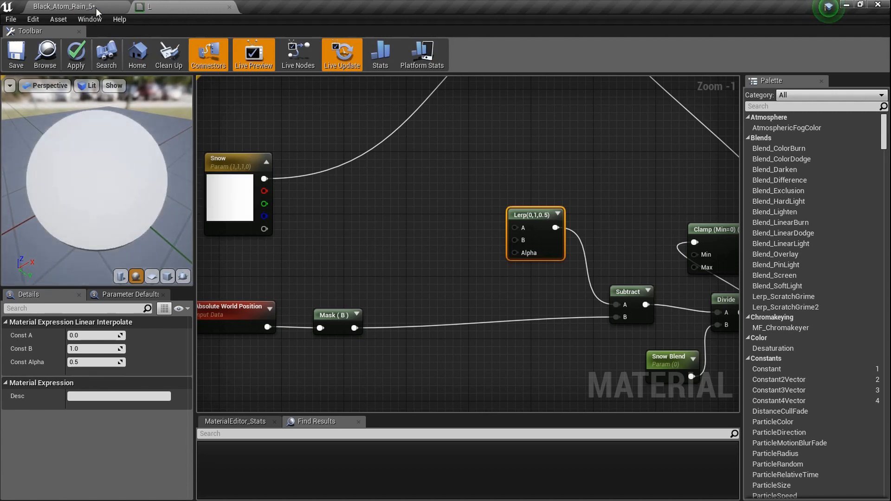
# - Add the T_MacroVariation texture from Content Browser 2 to the graph and place its Texture Sample below the Mask node
pyautogui.click(90, 19)
pyautogui.moveTo(120, 163)
pyautogui.moveTo(173, 189)
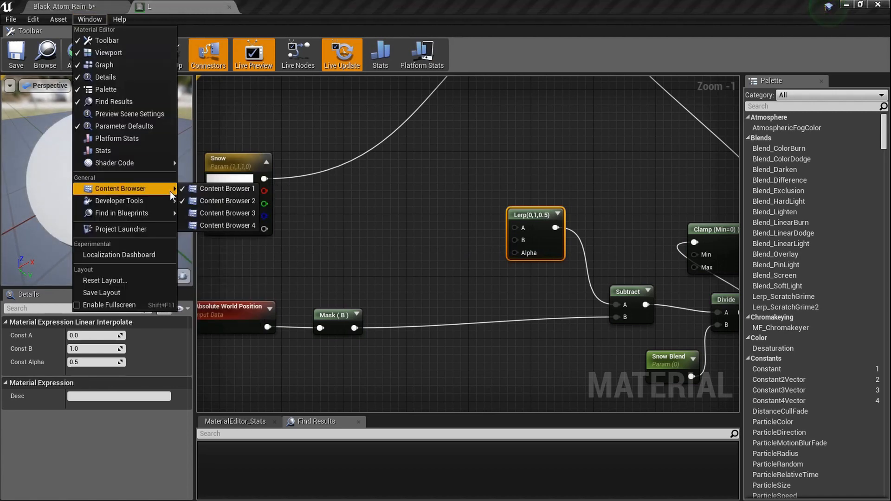
pyautogui.click(221, 201)
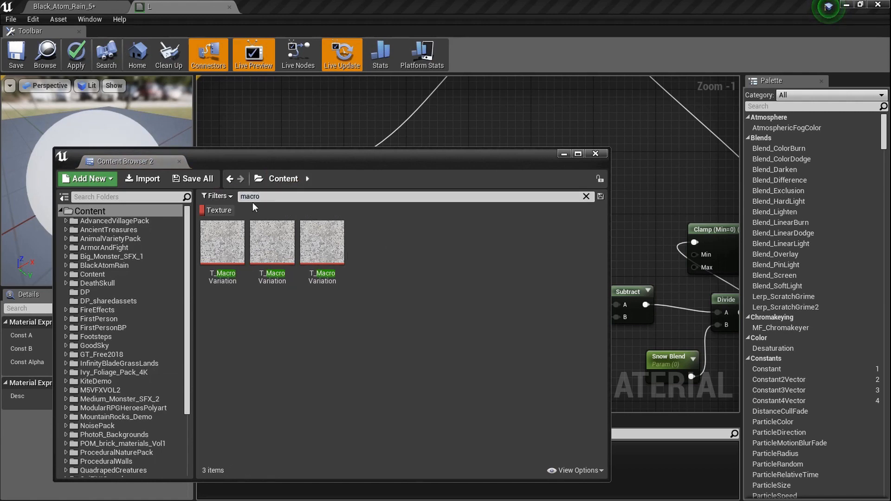
pyautogui.moveTo(272, 243); pyautogui.dragTo(462, 132)
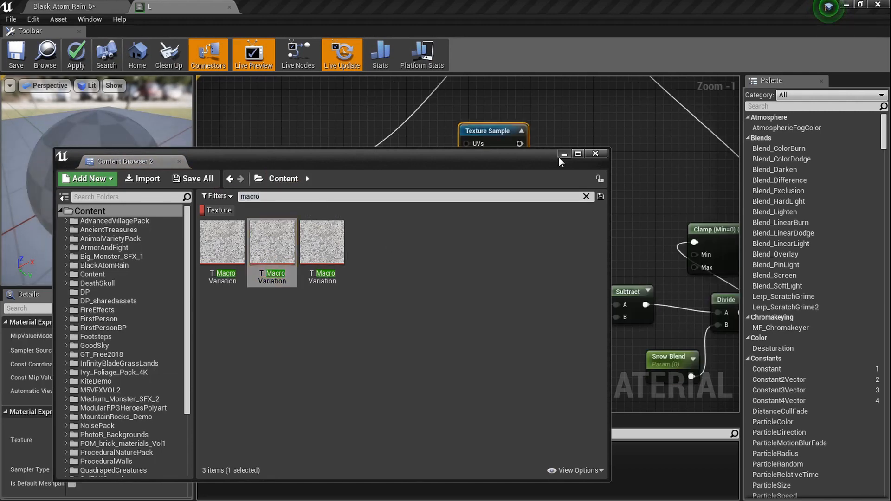
pyautogui.click(560, 155)
pyautogui.moveTo(541, 186); pyautogui.dragTo(493, 151, button='right')
pyautogui.moveTo(434, 145); pyautogui.dragTo(367, 356)
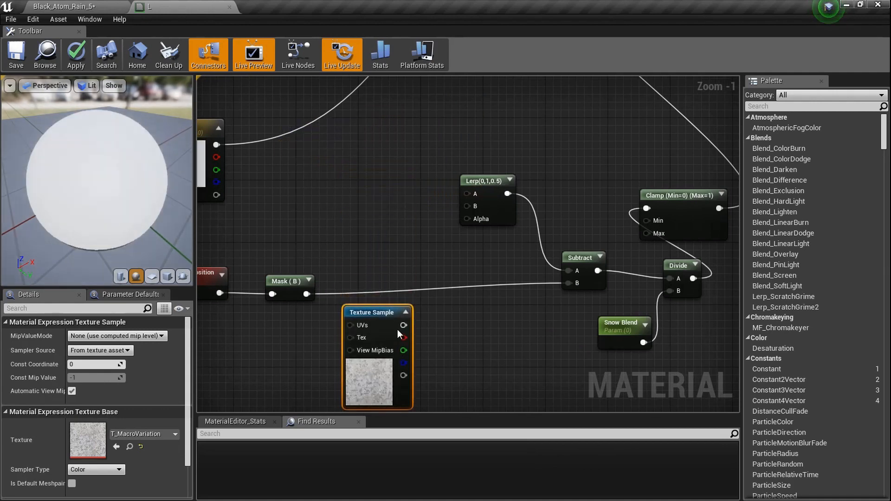
# - Connect the T_MacroVariation sample's red channel to the new Lerp's Alpha, replacing the RGB connection
pyautogui.moveTo(403, 324); pyautogui.dragTo(466, 220)
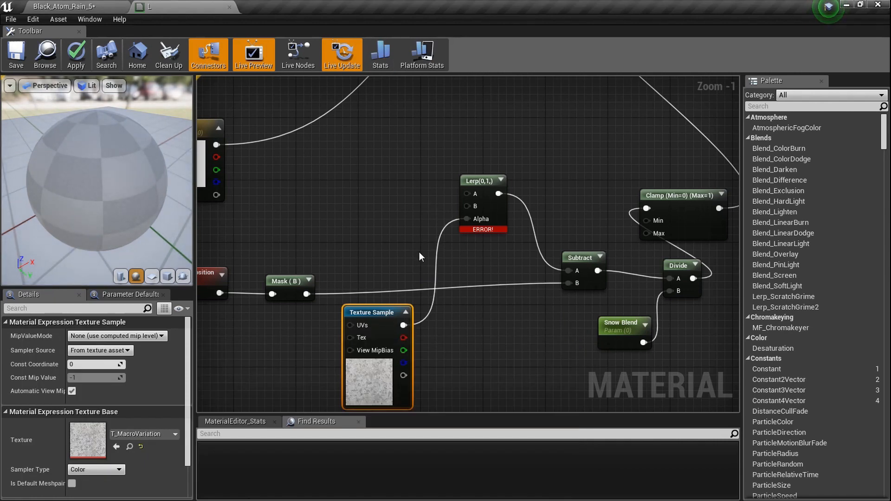
pyautogui.moveTo(404, 338); pyautogui.dragTo(468, 220)
pyautogui.moveTo(429, 213); pyautogui.dragTo(477, 278, button='right')
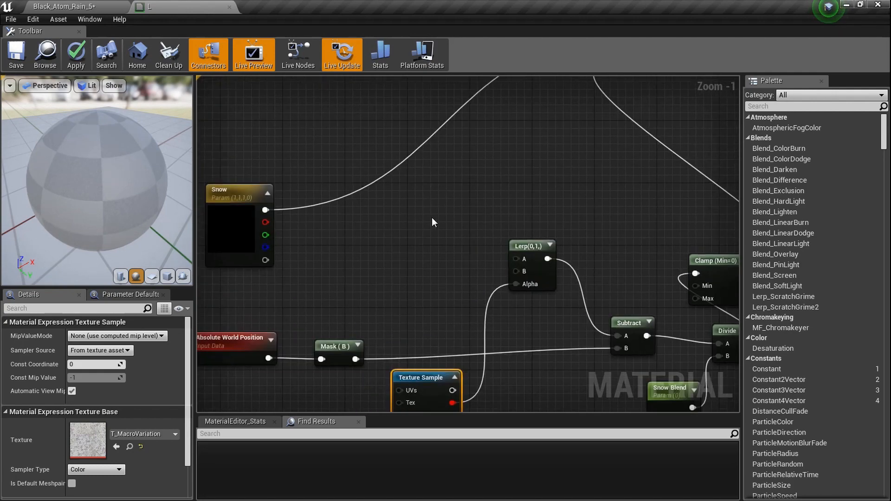
# - Add two scalar parameter nodes, one above the other, beside the new Lerp node
pyautogui.click(404, 200)
pyautogui.click(408, 256)
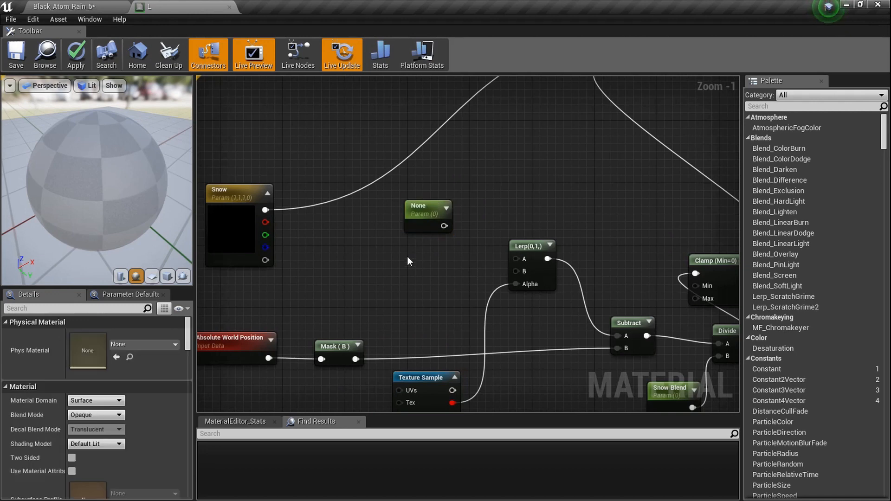
pyautogui.click(408, 256)
pyautogui.click(453, 235)
pyautogui.scroll(4, 440, 232)
# - Name the upper scalar parameter Snow Hieght 1 and connect it to the new Lerp's A input
pyautogui.click(408, 209)
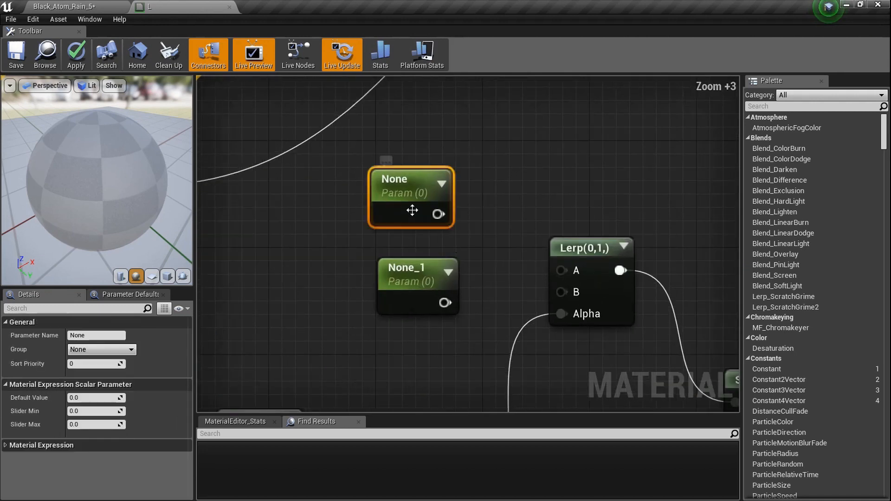
pyautogui.click(115, 335)
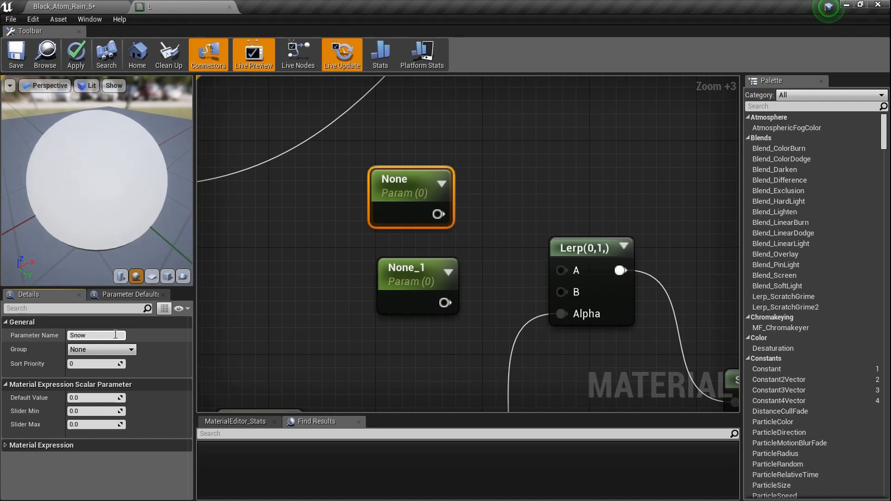
pyautogui.write('Snow Hieght 1')
pyautogui.press('Return')
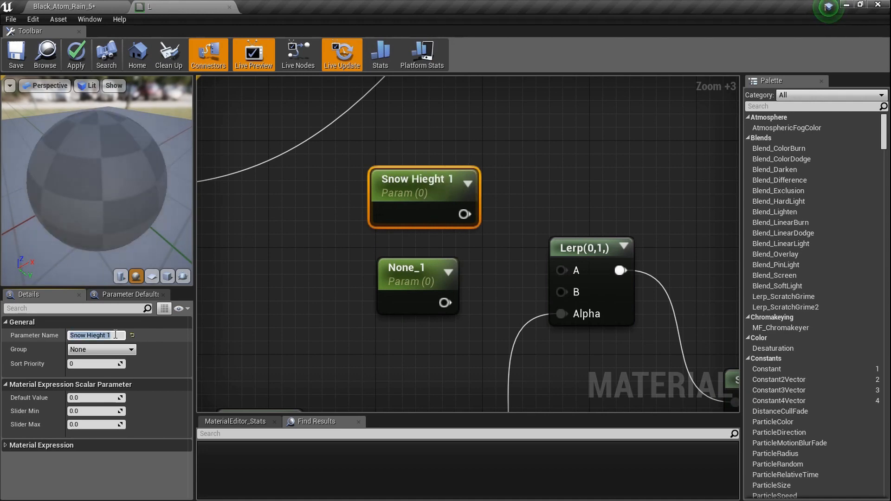
pyautogui.moveTo(473, 211); pyautogui.dragTo(561, 271)
# - Name the lower scalar parameter Snow hieght 2 and connect it to the new Lerp's B input
pyautogui.click(434, 281)
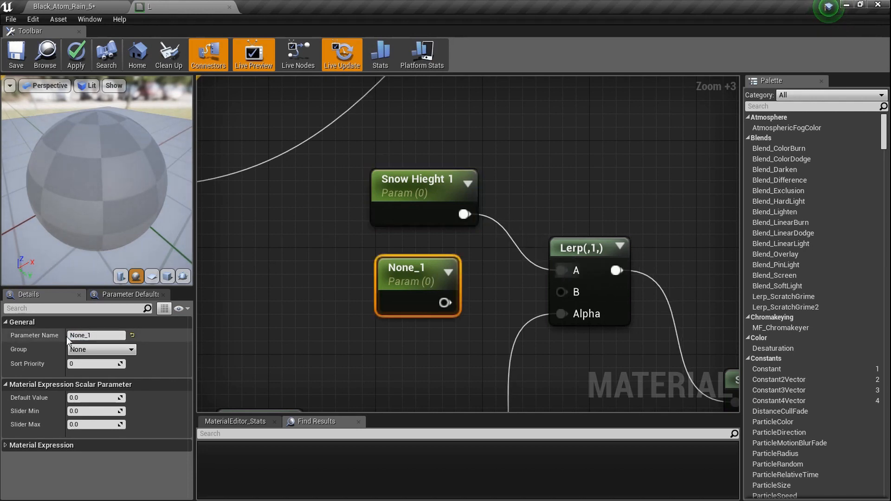
pyautogui.click(111, 335)
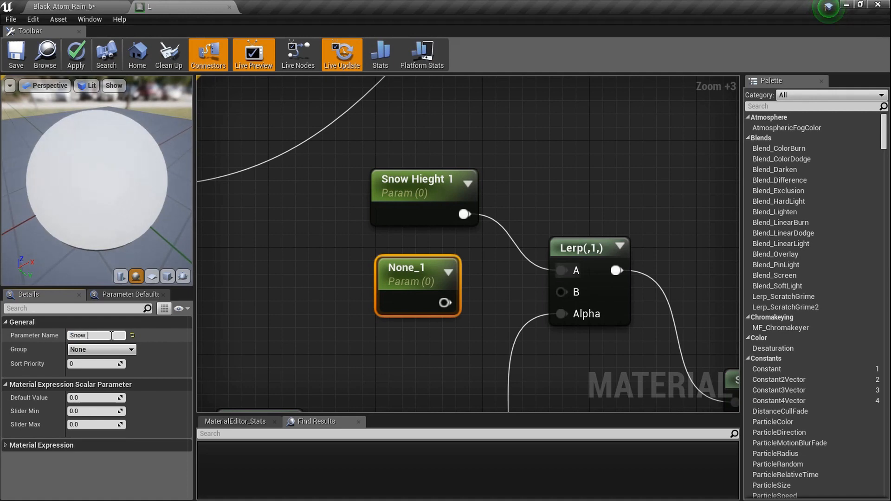
pyautogui.write('Snow hieght 2')
pyautogui.press('Return')
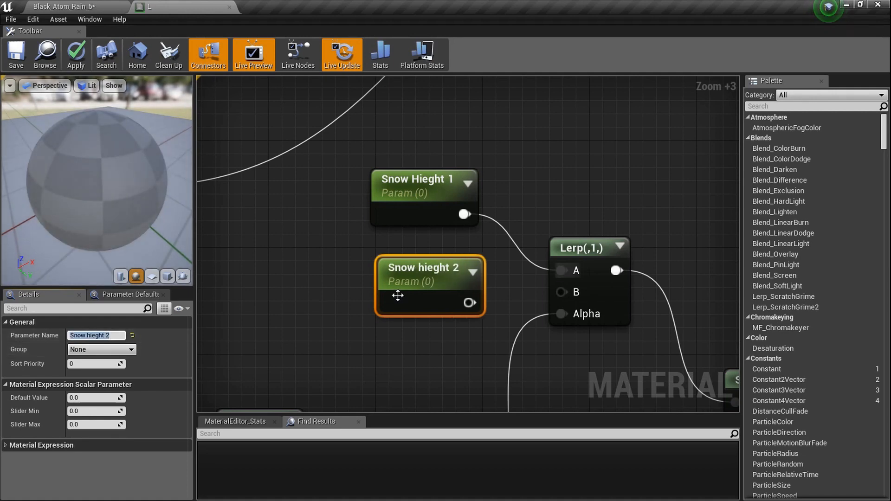
pyautogui.moveTo(475, 313); pyautogui.dragTo(571, 293)
# - Set the default value of both Snow Hieght 1 and Snow hieght 2 to 8000
pyautogui.click(408, 201)
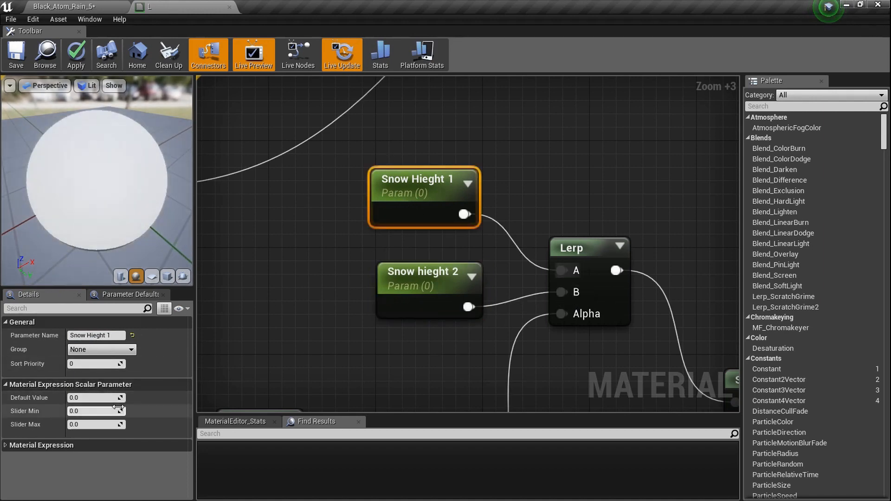
pyautogui.write('8000')
pyautogui.press('Return')
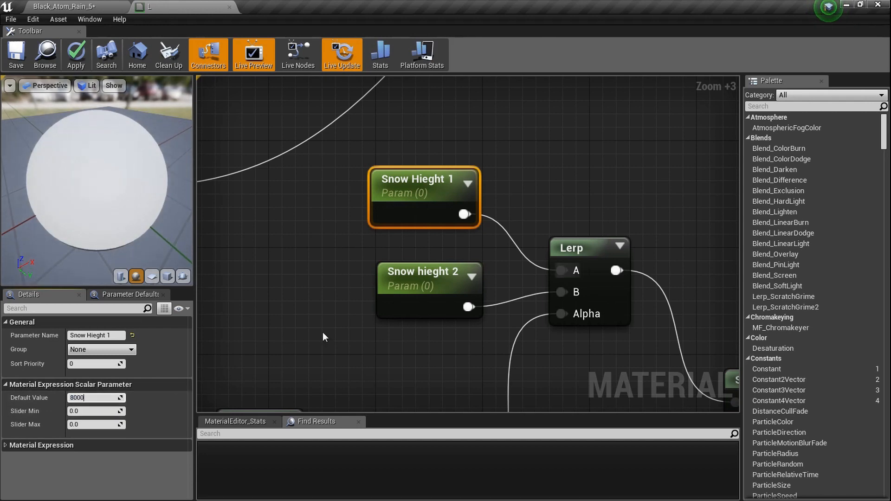
pyautogui.click(399, 299)
pyautogui.write('8')
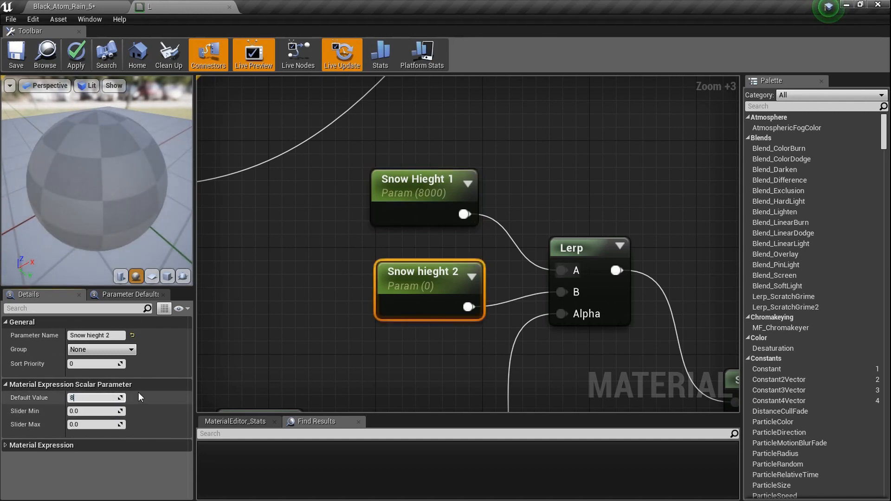
pyautogui.write('000')
pyautogui.press('Return')
# - Examine the T_MacroVariation Texture Sample and how it drives the blend between the two snow height parameters
pyautogui.scroll(-3, 417, 274)
pyautogui.moveTo(483, 261); pyautogui.dragTo(441, 324, button='right')
pyautogui.moveTo(451, 369); pyautogui.dragTo(448, 288, button='right')
pyautogui.keyDown('ctrl'); pyautogui.scroll(5, 398, 338); pyautogui.keyUp('ctrl')
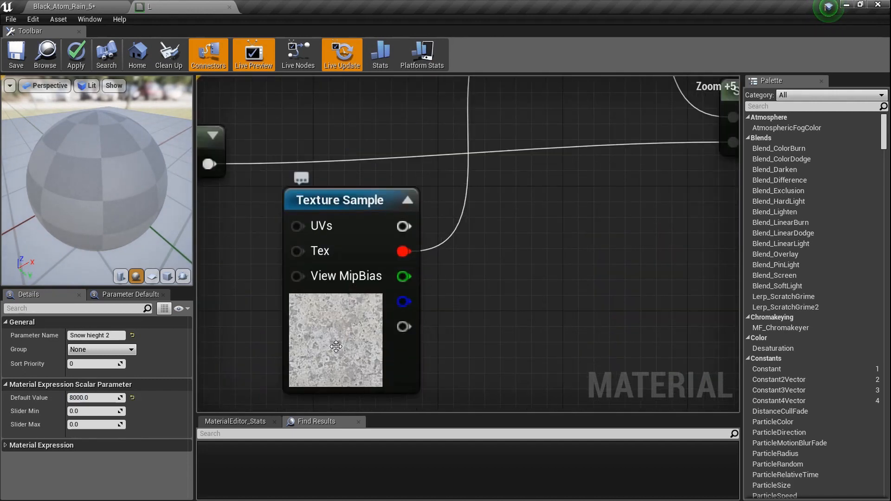
pyautogui.scroll(-4, 356, 322)
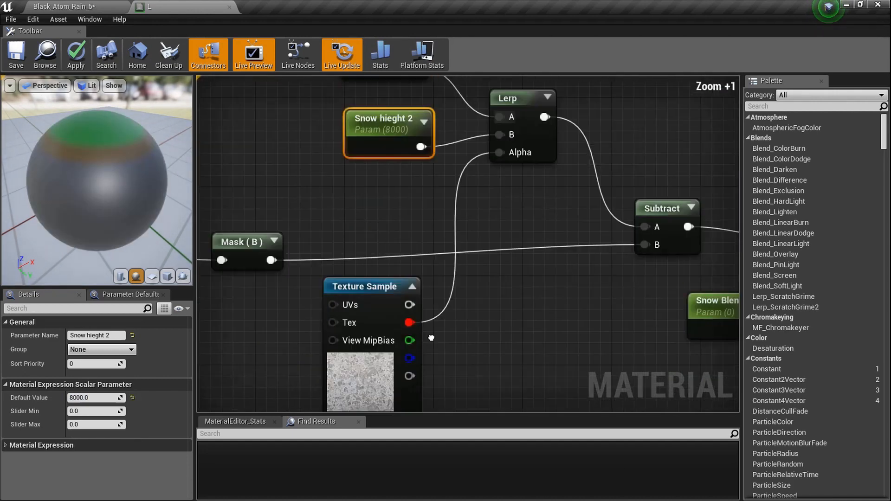
pyautogui.moveTo(390, 129); pyautogui.dragTo(389, 193, button='right')
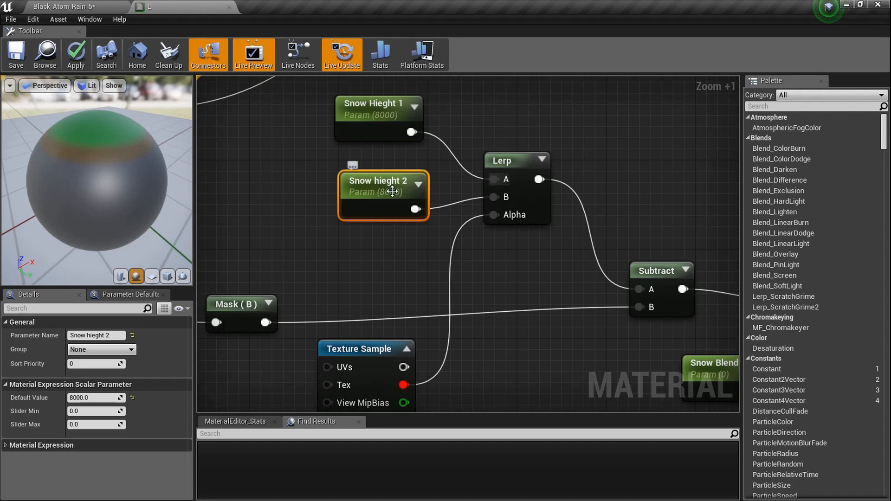
pyautogui.moveTo(410, 209); pyautogui.dragTo(512, 114, button='right')
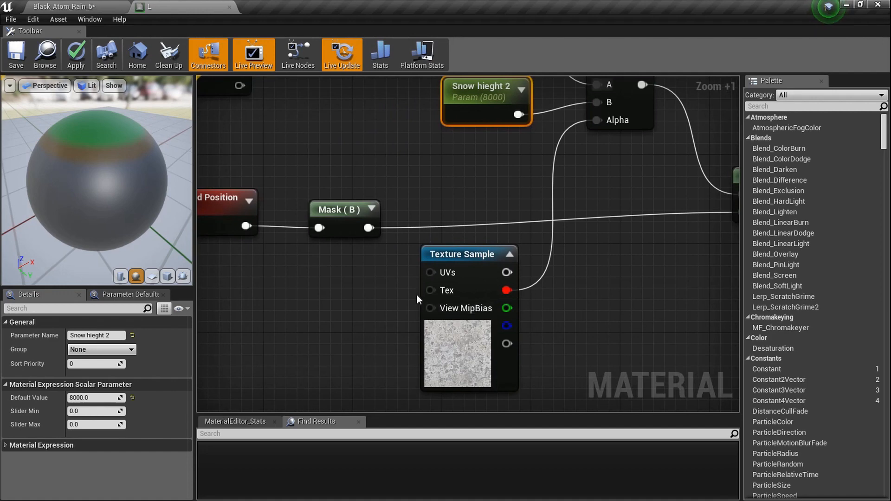
pyautogui.scroll(6, 482, 321)
pyautogui.moveTo(481, 321); pyautogui.dragTo(486, 214, button='right')
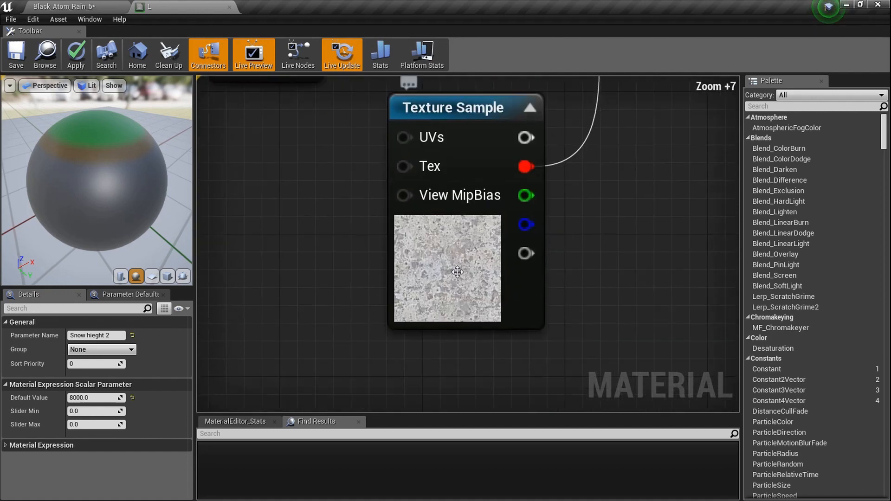
pyautogui.moveTo(420, 258); pyautogui.dragTo(497, 313, button='right')
pyautogui.scroll(-3, 496, 314)
pyautogui.rightClick(323, 235)
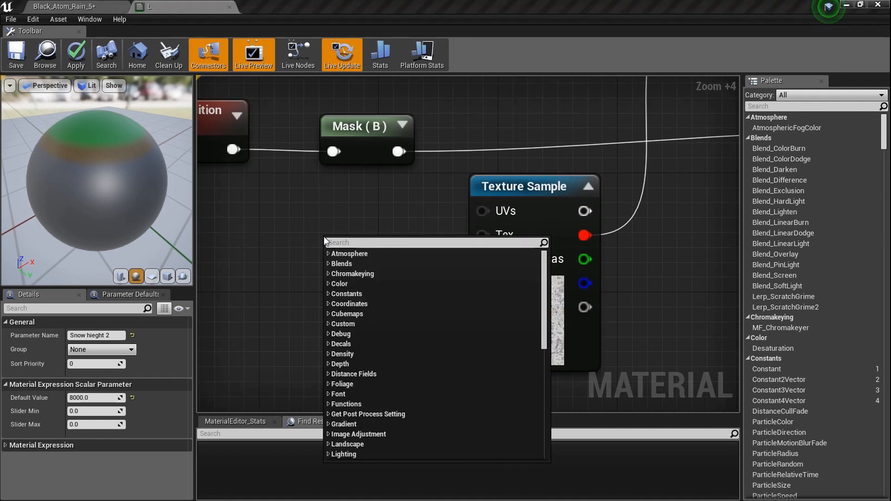
pyautogui.click(321, 210)
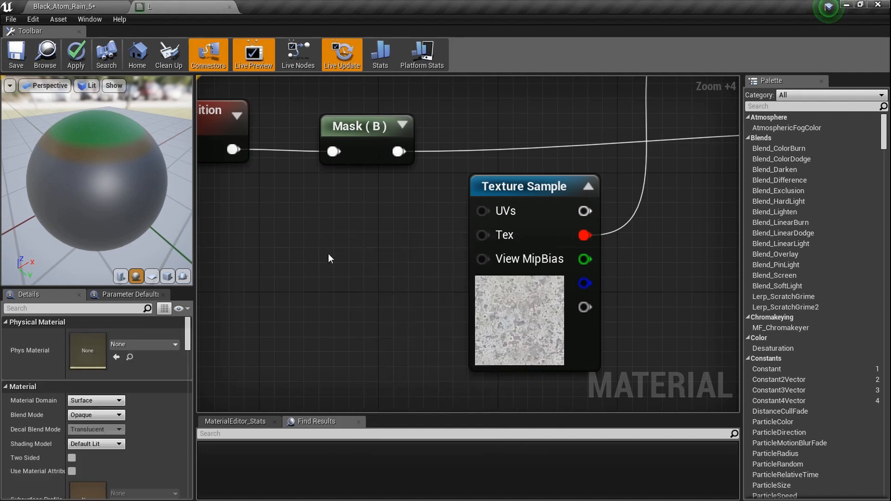
pyautogui.rightClick(330, 261)
pyautogui.write('texcoord')
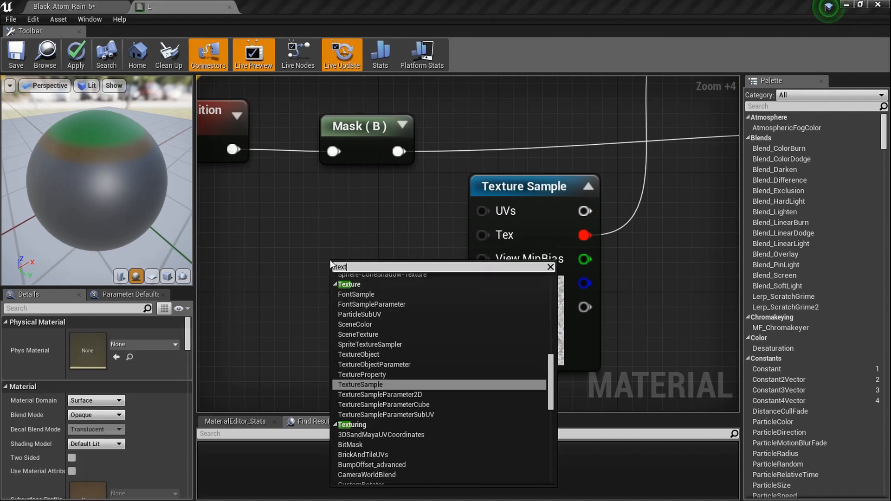
pyautogui.press('Return')
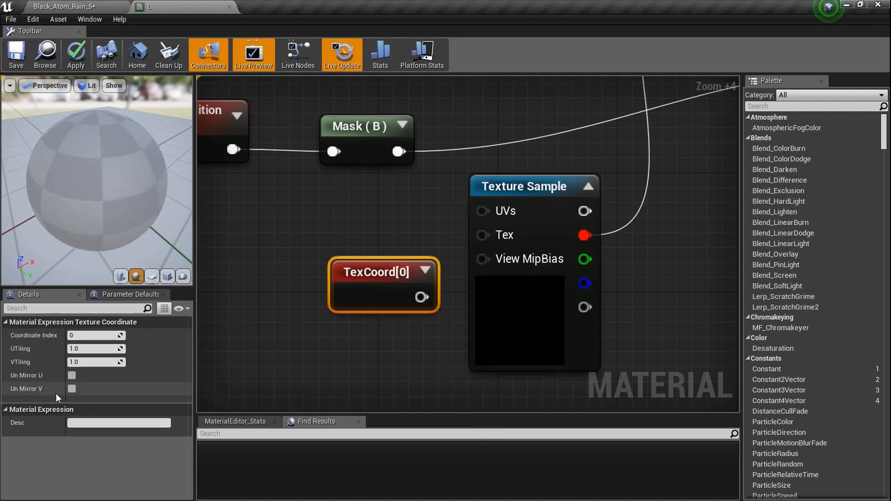
pyautogui.press('Delete')
# - Add a LandscapeLayerCoords node and connect it to the UVs input of the T_MacroVariation Texture Sample
pyautogui.rightClick(342, 282)
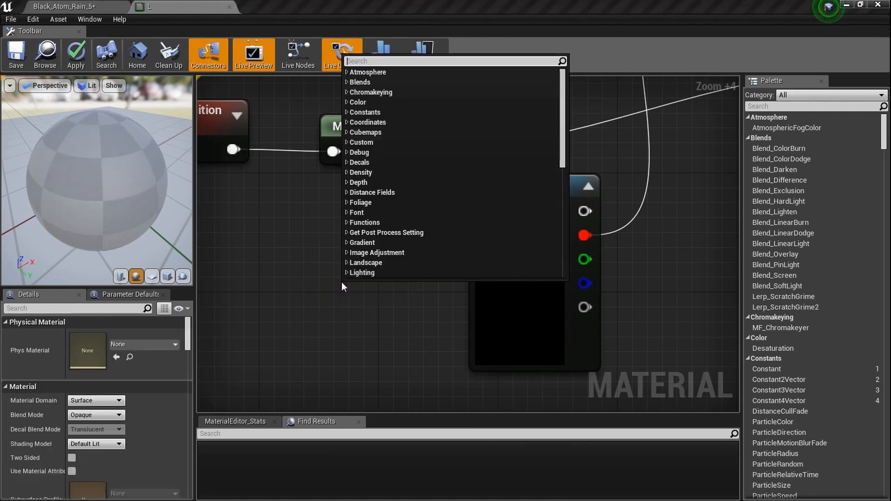
pyautogui.write('lands')
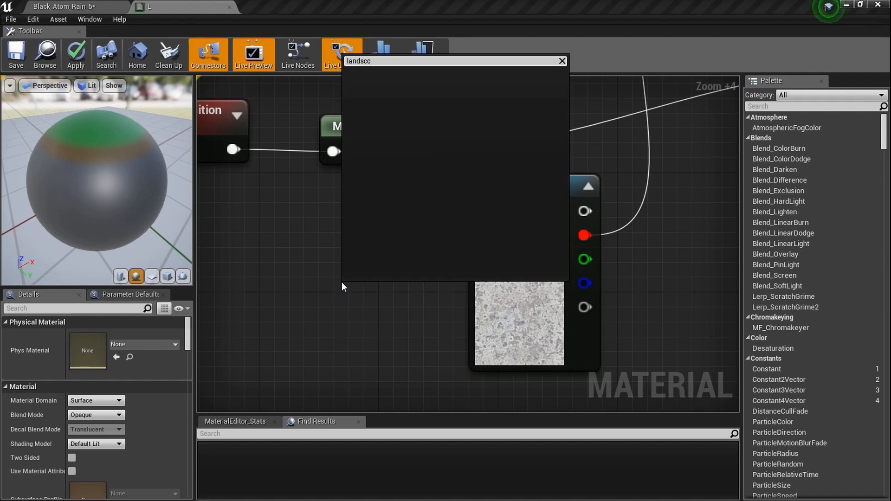
pyautogui.press('Down')
pyautogui.press('Down')
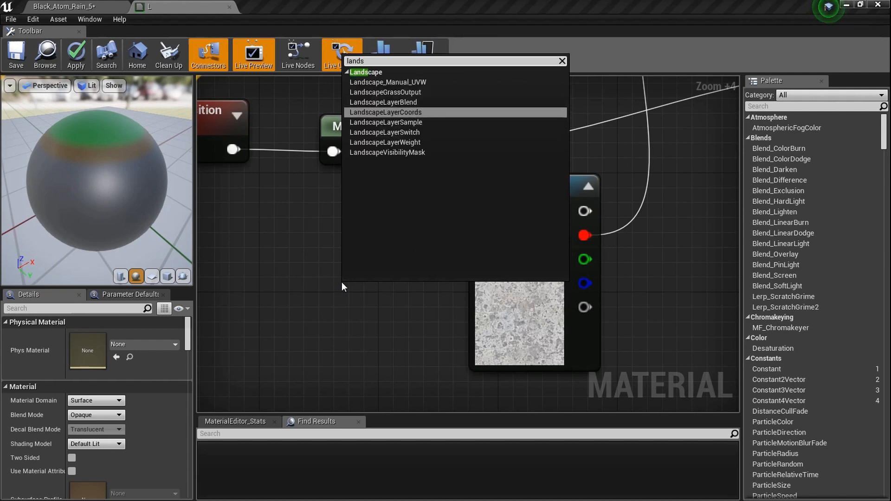
pyautogui.press('Return')
pyautogui.moveTo(433, 335); pyautogui.dragTo(495, 210)
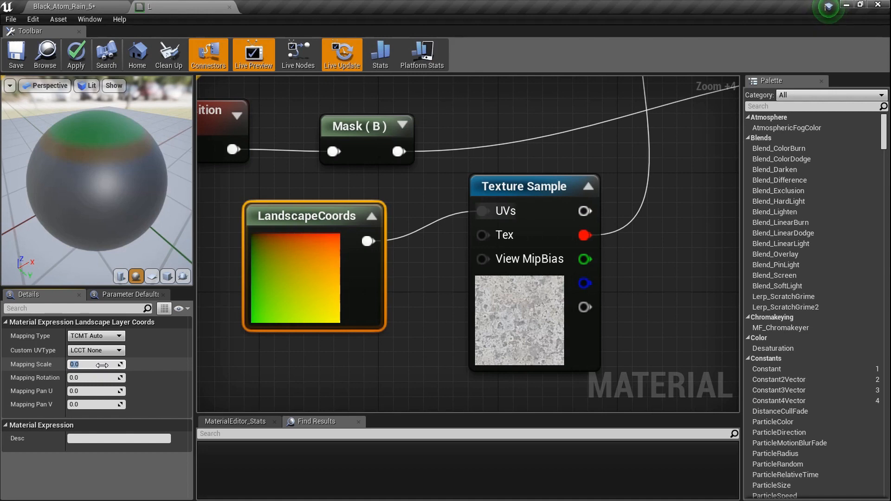
# - Set the LandscapeCoords node's Mapping Scale to 100 and save the material
pyautogui.write('0')
pyautogui.press('Return')
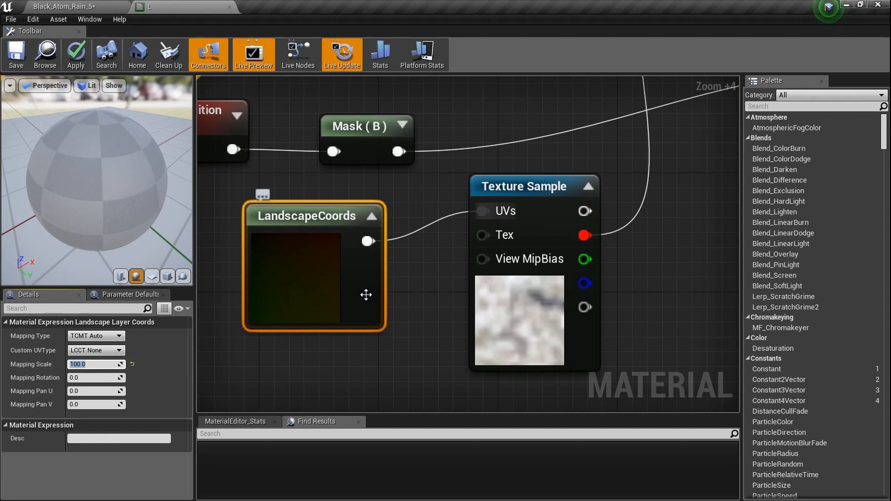
pyautogui.scroll(-3, 500, 284)
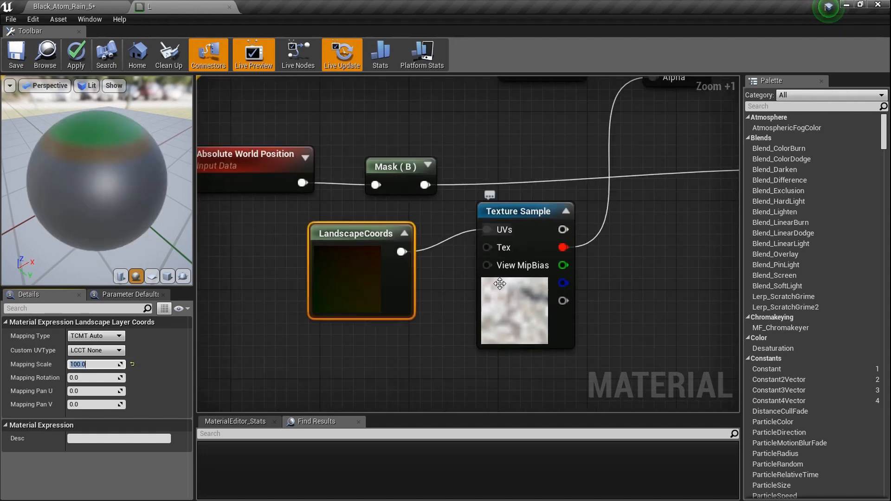
pyautogui.scroll(-1, 500, 284)
pyautogui.scroll(-2, 400, 301)
pyautogui.scroll(-2, 389, 293)
pyautogui.click(16, 53)
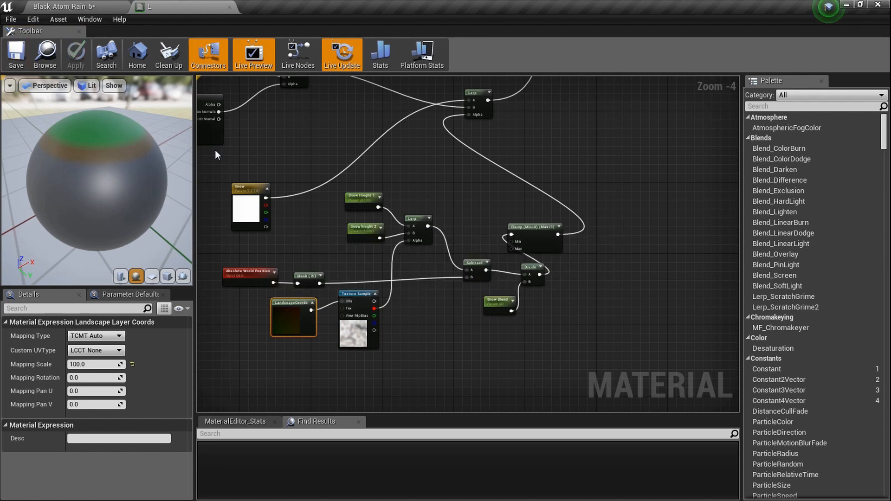
# - Switch to the level editor and open the L_Inst material instance in a floating window beside the snowy mountains
pyautogui.scroll(4, 369, 361)
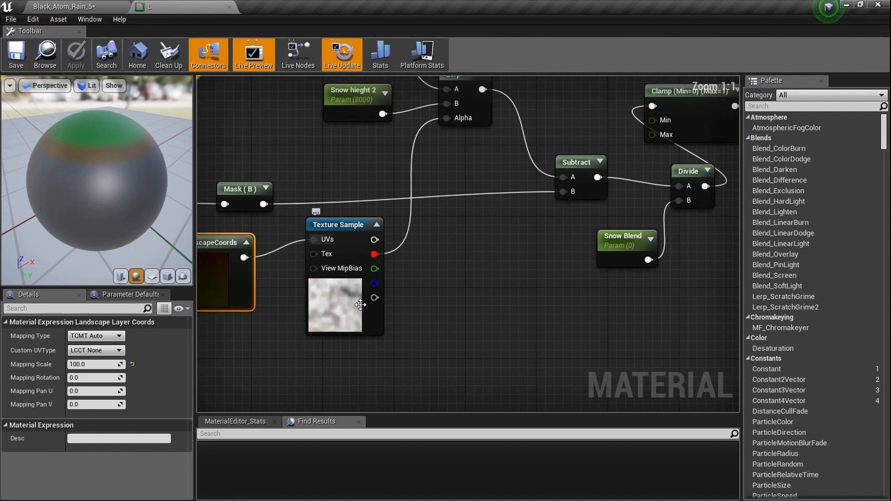
pyautogui.click(105, 7)
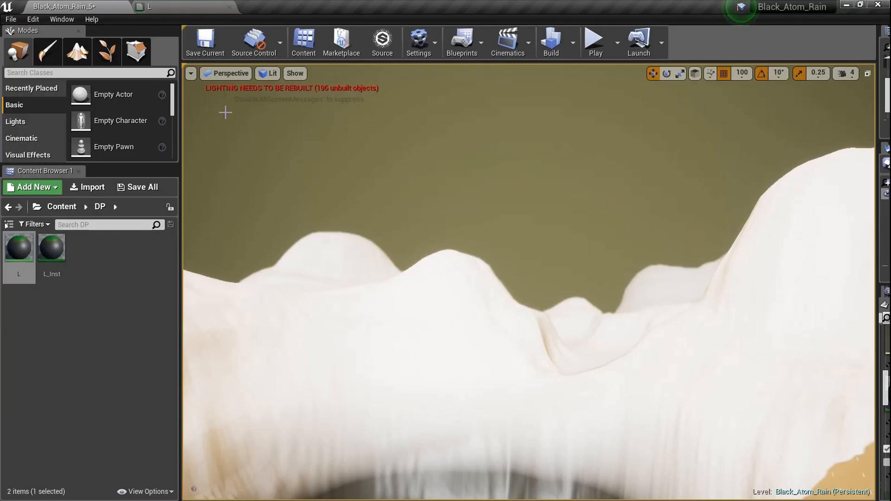
pyautogui.moveTo(528, 281); pyautogui.dragTo(650, 297, button='right')
pyautogui.doubleClick(51, 248)
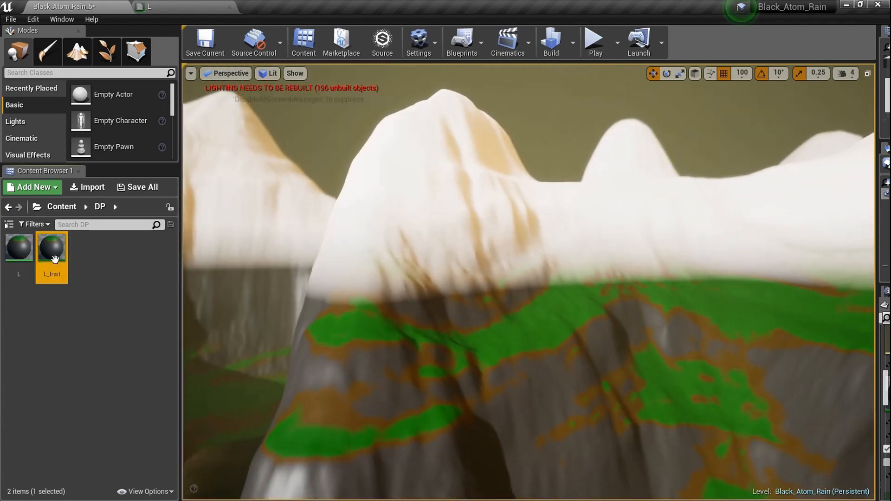
pyautogui.moveTo(74, 7); pyautogui.dragTo(199, 158)
pyautogui.moveTo(353, 164); pyautogui.dragTo(67, 149)
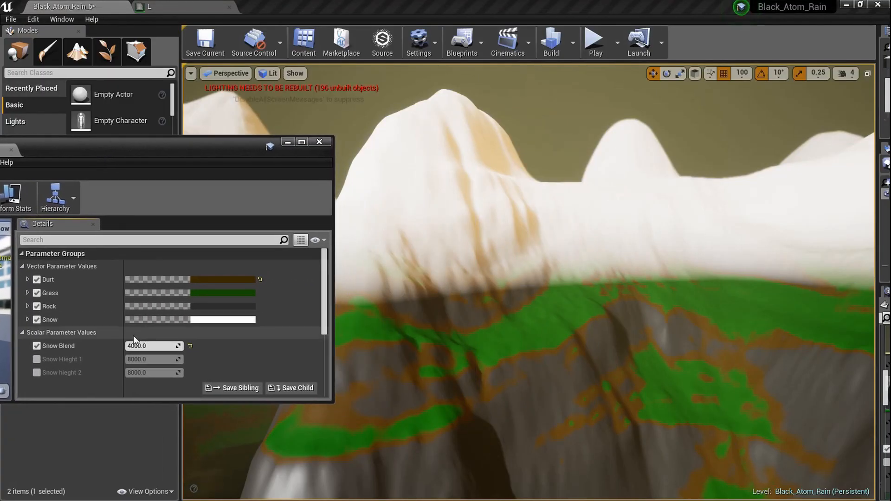
# - Enable the Snow Hieght 1 and Snow hieght 2 overrides in L_Inst and set Snow hieght 2 to 4000
pyautogui.click(36, 359)
pyautogui.click(36, 372)
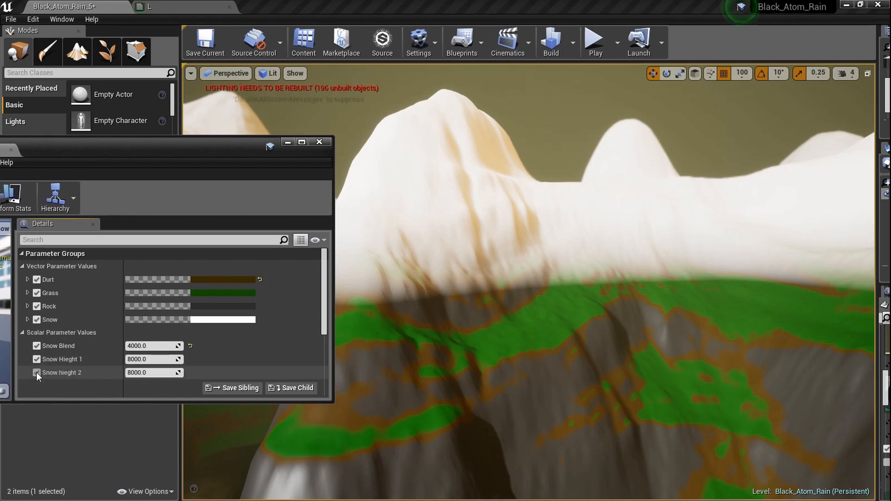
pyautogui.moveTo(643, 355); pyautogui.dragTo(671, 350, button='right')
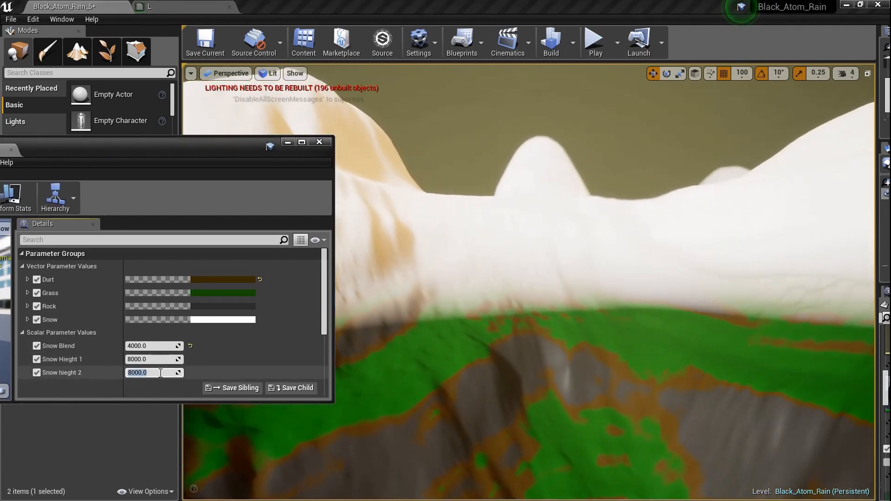
pyautogui.write('00')
pyautogui.press('Return')
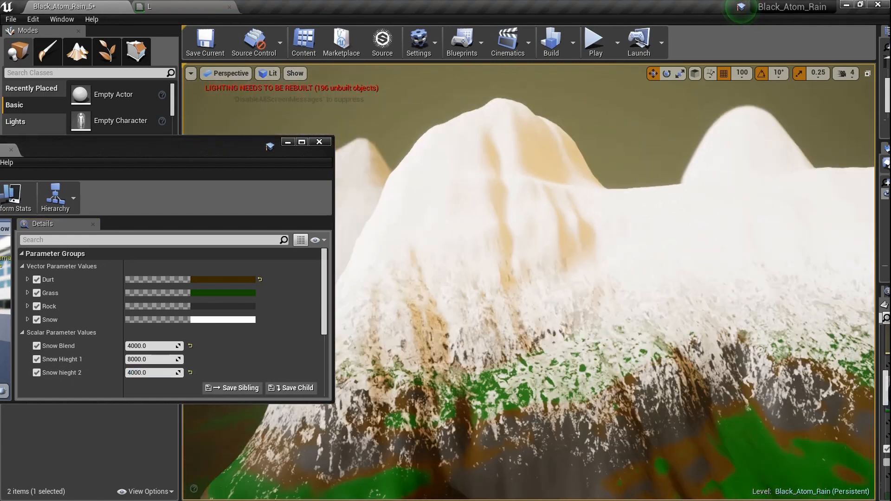
# - Set Snow Hieght 1 to 12000 in the L_Inst material instance
pyautogui.moveTo(529, 283); pyautogui.dragTo(799, 285, button='right')
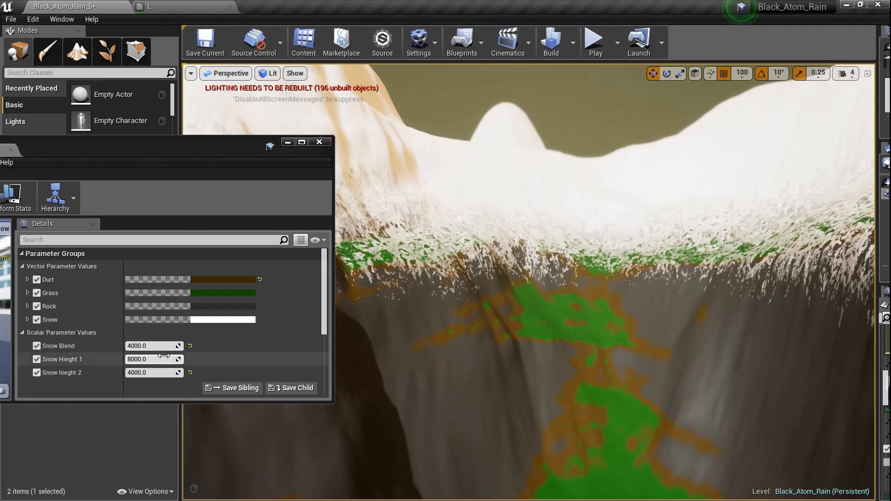
pyautogui.click(165, 359)
pyautogui.write('12000')
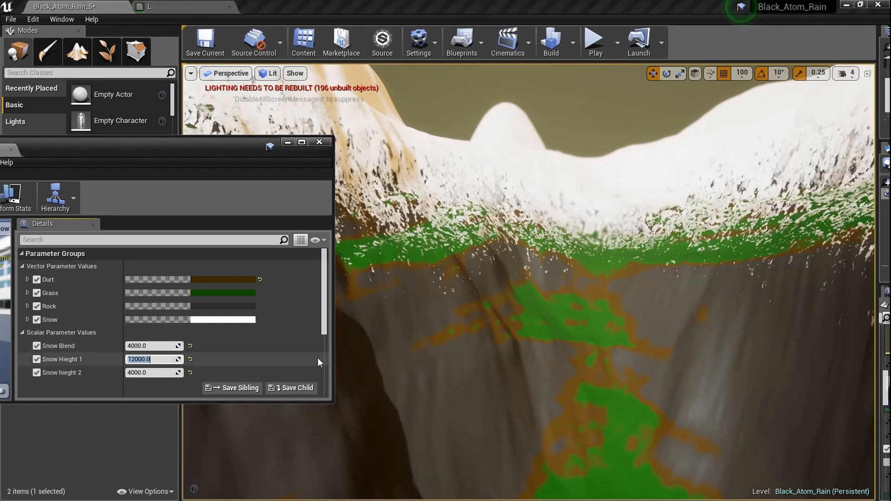
# - Set Snow Hieght 1 to 15000 in the L_Inst material instance and inspect the slopes
pyautogui.press('Return')
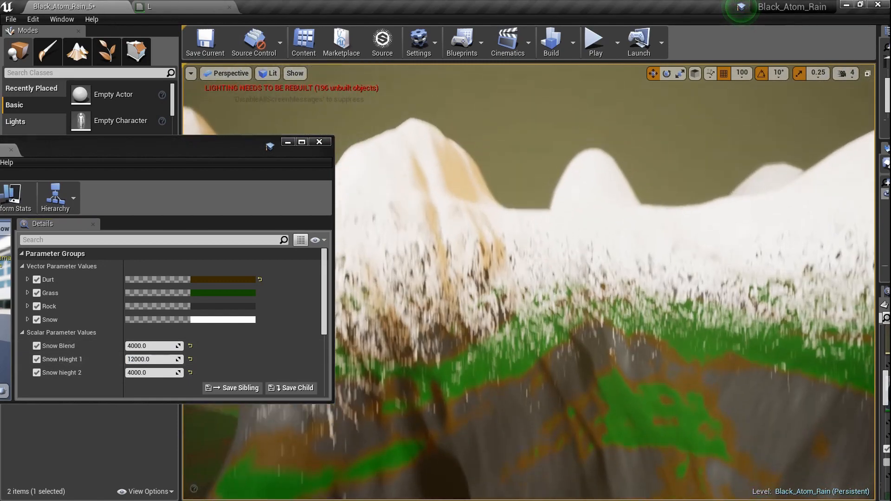
pyautogui.click(162, 360)
pyautogui.write('15000')
pyautogui.press('Return')
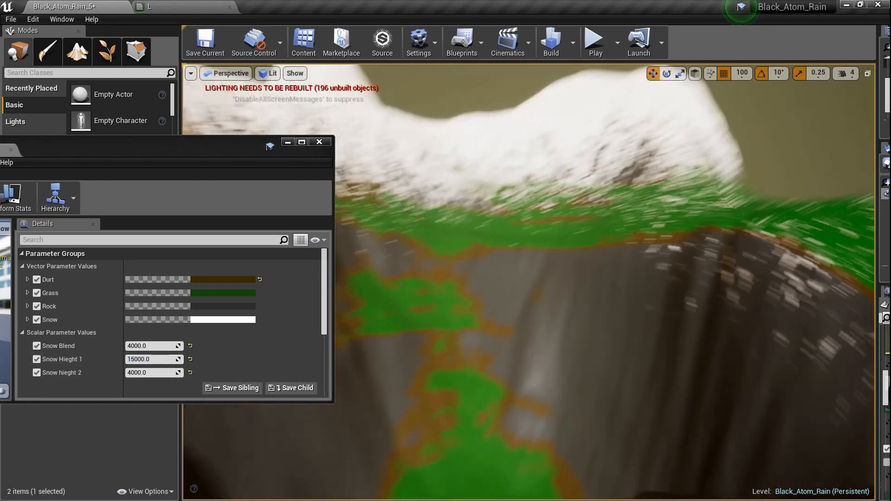
pyautogui.press('w')
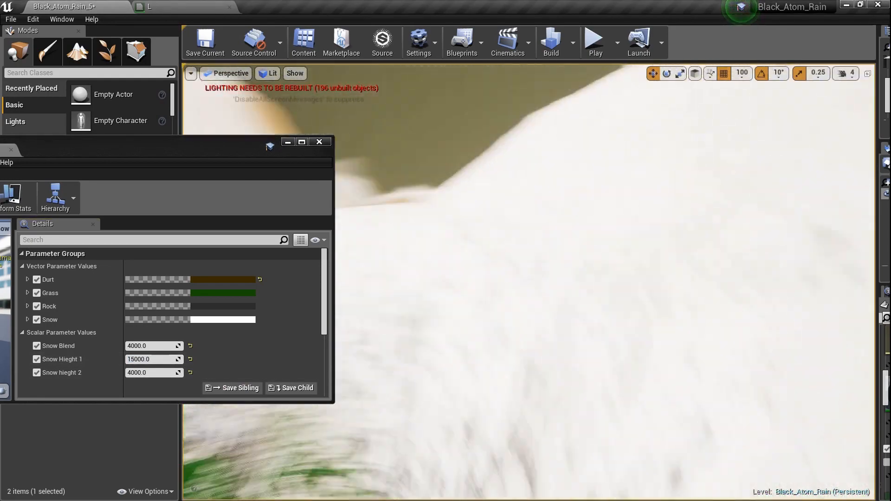
pyautogui.press('w')
pyautogui.moveTo(359, 353); pyautogui.dragTo(359, 354, button='right')
# - Try a much wider snow transition by raising Snow Blend to about 8943
pyautogui.click(177, 345)
pyautogui.moveTo(168, 346)
pyautogui.mouseDown()
pyautogui.moveTo(155, 345)
pyautogui.moveTo(166, 347)
pyautogui.mouseUp()
pyautogui.press('w')
pyautogui.moveTo(359, 353); pyautogui.dragTo(359, 353, button='right')
# - Try Snow hieght 2 at 5000 and at 8000 to compare the snow line
pyautogui.click(166, 372)
pyautogui.write('500')
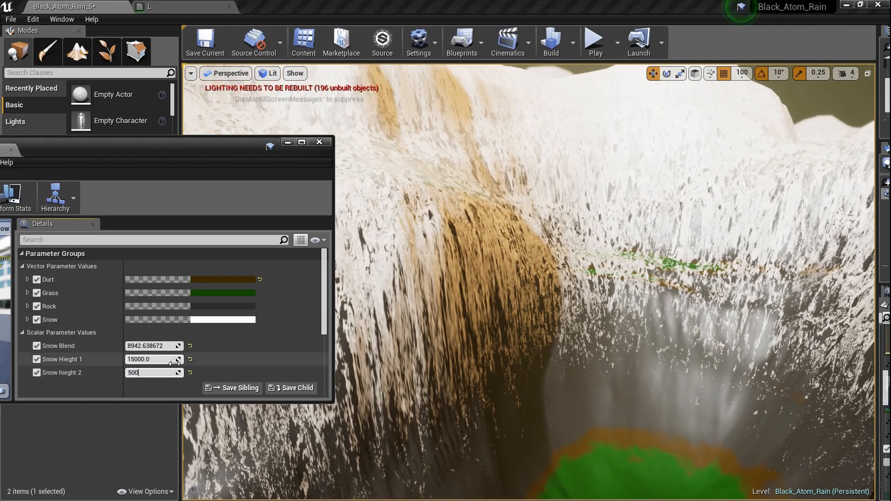
pyautogui.write('0')
pyautogui.press('Return')
pyautogui.write('800')
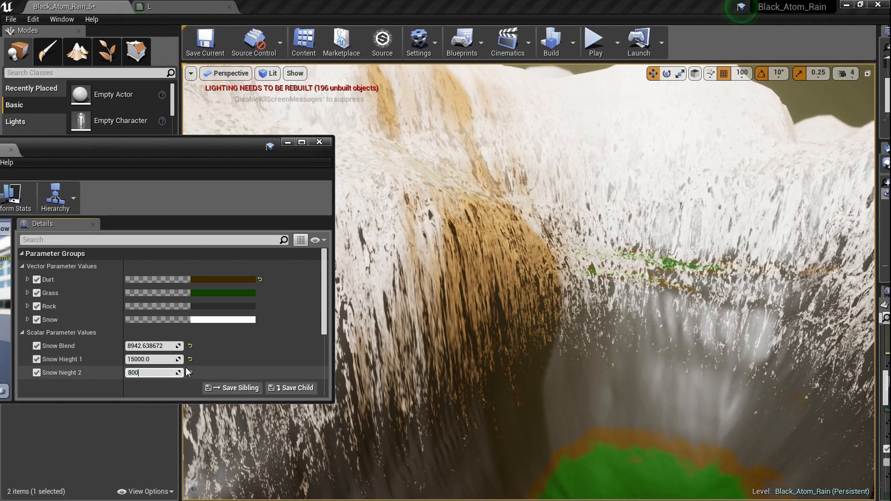
pyautogui.write('0')
pyautogui.press('Return')
pyautogui.moveTo(517, 363); pyautogui.dragTo(517, 364, button='right')
# - Set Snow Blend to 5000 in the L_Inst material instance
pyautogui.click(165, 347)
pyautogui.write('5000')
pyautogui.press('Return')
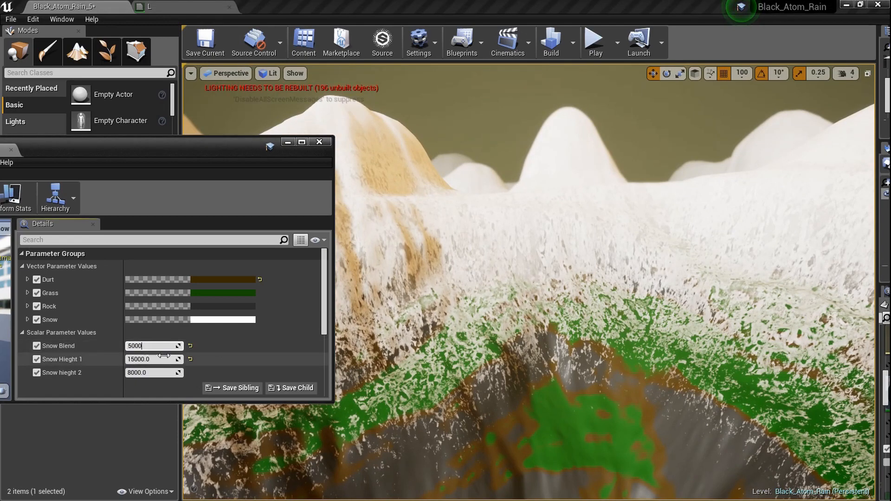
# - Set Snow hieght 2 to 12000 and check the snow breakup on the mountains
pyautogui.click(168, 359)
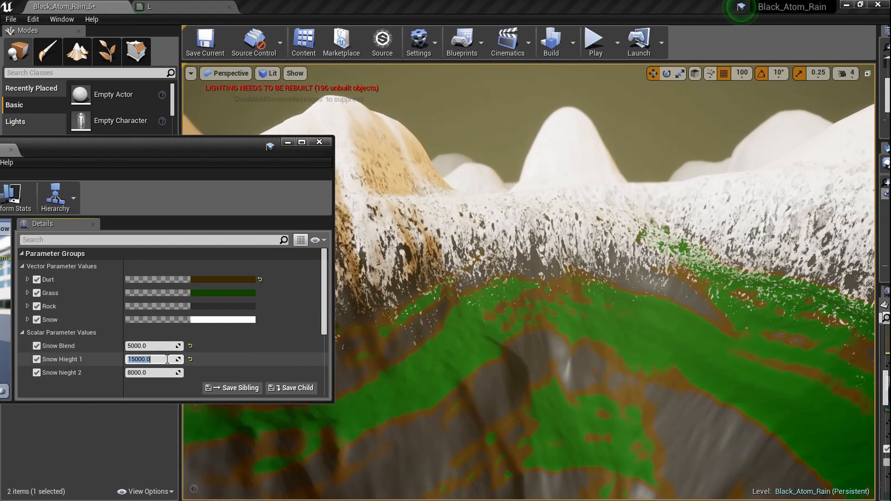
pyautogui.click(163, 374)
pyautogui.write('1200')
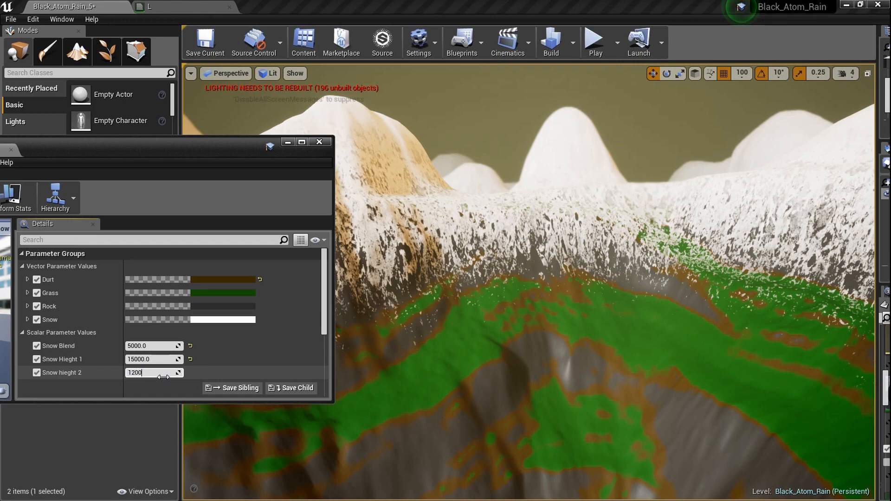
pyautogui.write('0')
pyautogui.press('Return')
pyautogui.moveTo(486, 310)
pyautogui.mouseDown(button='right')
pyautogui.moveTo(455, 307)
pyautogui.moveTo(418, 279)
pyautogui.moveTo(341, 160)
pyautogui.mouseUp(button='right')
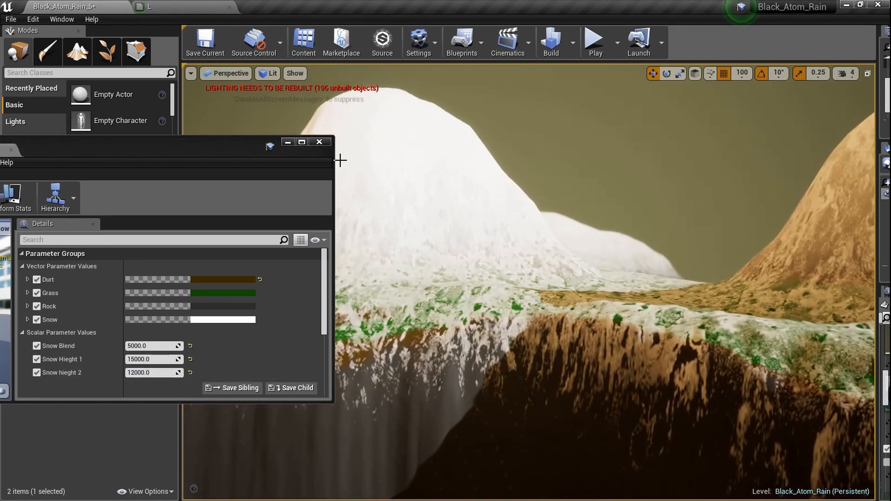
# - Save the L_Inst material instance and close its window
pyautogui.moveTo(161, 166); pyautogui.dragTo(335, 167)
pyautogui.click(77, 206)
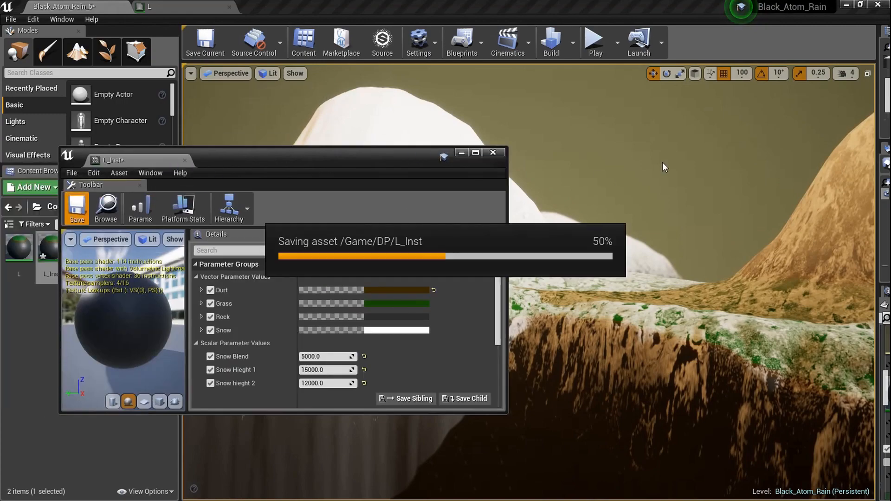
pyautogui.click(493, 152)
# - Examine the broken-up snow transition across the peaks and slopes, using the full-screen viewport
pyautogui.moveTo(493, 186); pyautogui.dragTo(410, 195, button='right')
pyautogui.press('a')
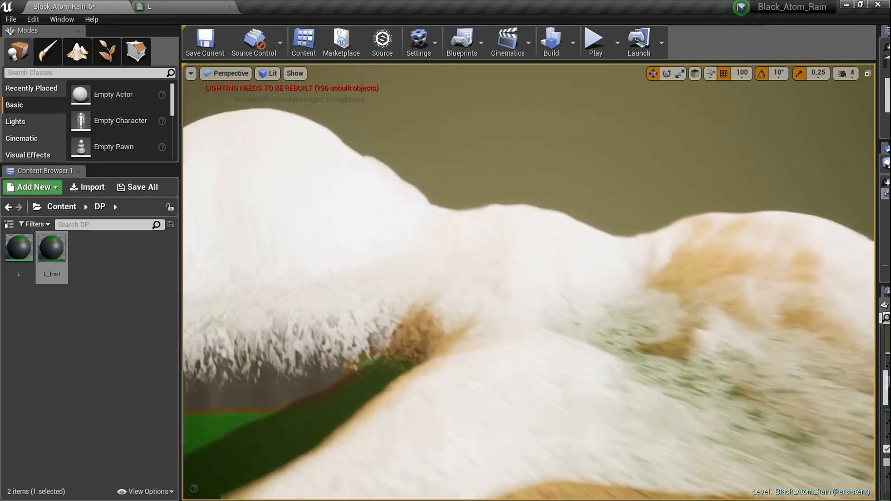
pyautogui.moveTo(529, 282)
pyautogui.mouseDown(button='right')
pyautogui.moveTo(372, 282)
pyautogui.moveTo(297, 260)
pyautogui.moveTo(492, 316)
pyautogui.moveTo(483, 250)
pyautogui.moveTo(437, 274)
pyautogui.moveTo(535, 288)
pyautogui.moveTo(566, 232)
pyautogui.moveTo(540, 260)
pyautogui.moveTo(598, 236)
pyautogui.moveTo(650, 255)
pyautogui.moveTo(613, 246)
pyautogui.moveTo(608, 288)
pyautogui.moveTo(589, 265)
pyautogui.moveTo(589, 302)
pyautogui.moveTo(585, 279)
pyautogui.moveTo(488, 290)
pyautogui.moveTo(580, 297)
pyautogui.moveTo(534, 287)
pyautogui.mouseUp(button='right')
pyautogui.press('F11')
pyautogui.press('w')
pyautogui.press('w')
pyautogui.press('q')
pyautogui.press('s')
pyautogui.press('F11')
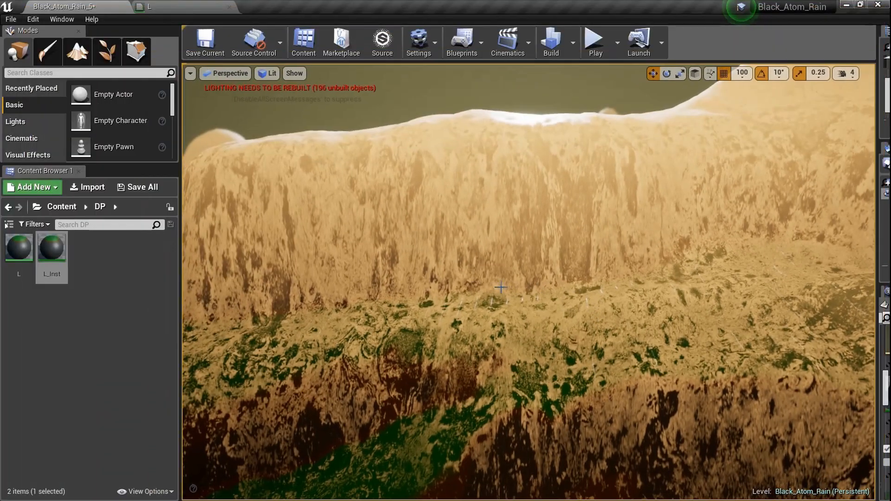
# - Reopen L_Inst beside the landscape and try Snow Blend at 0 and at 12000 to compare the transition
pyautogui.doubleClick(48, 260)
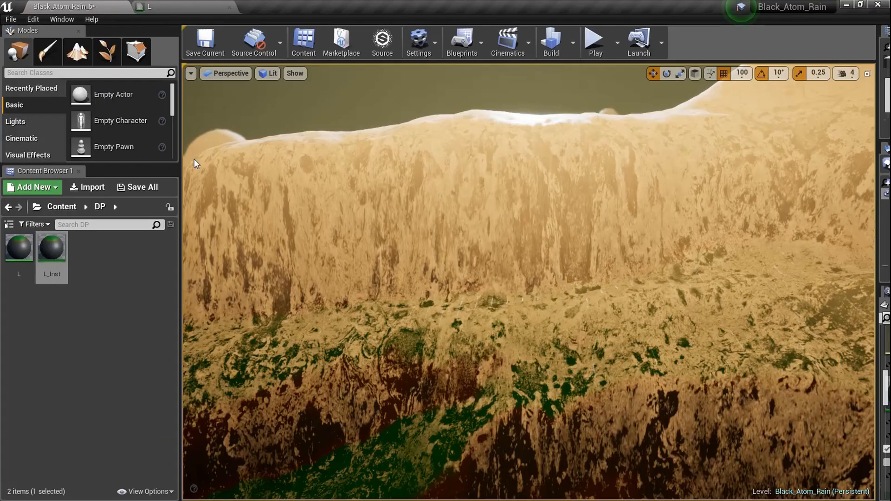
pyautogui.moveTo(380, 158); pyautogui.dragTo(173, 138)
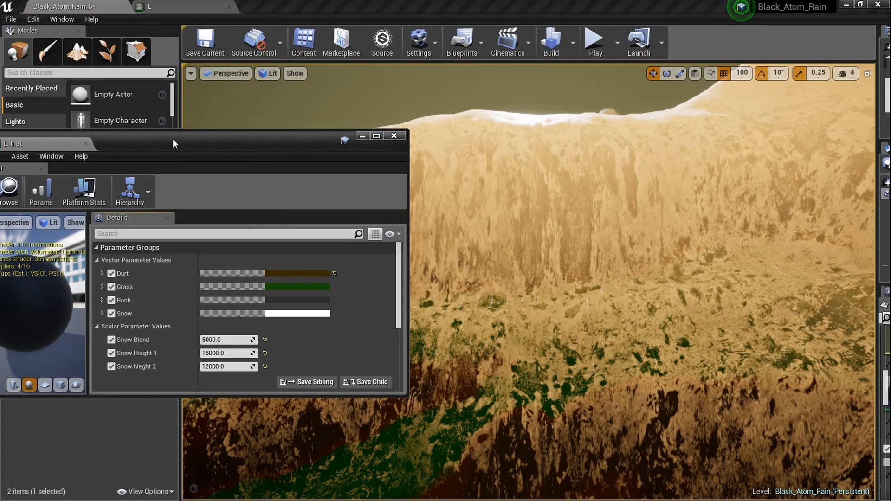
pyautogui.click(240, 340)
pyautogui.write('0')
pyautogui.press('Return')
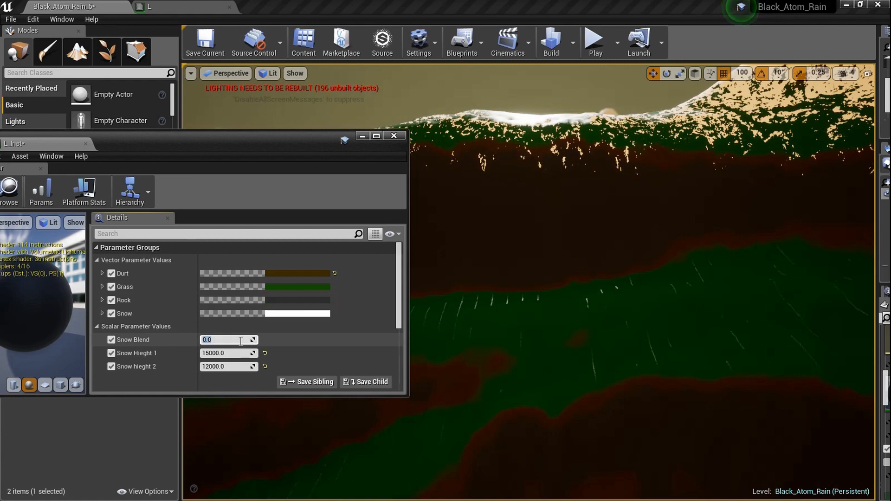
pyautogui.press('Return')
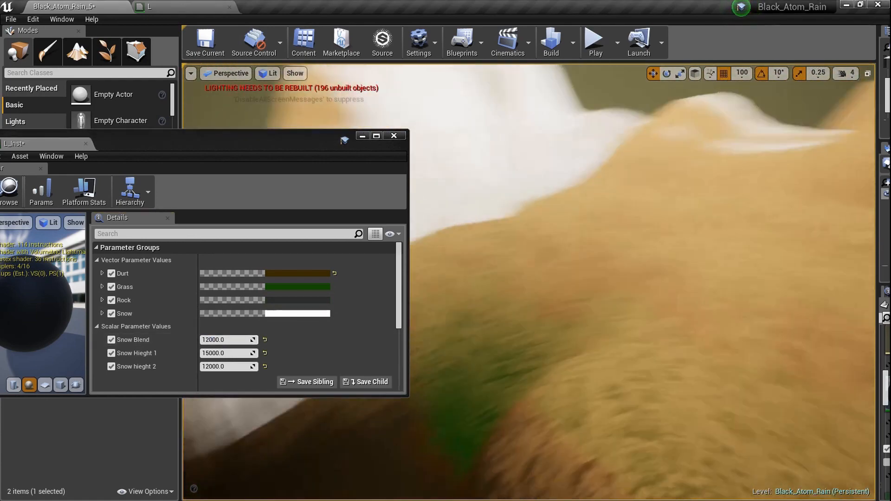
pyautogui.moveTo(469, 464); pyautogui.dragTo(470, 407, button='right')
# - Set Snow Blend back to 5000 in the L_Inst material instance
pyautogui.click(240, 340)
pyautogui.write('5000')
pyautogui.press('Return')
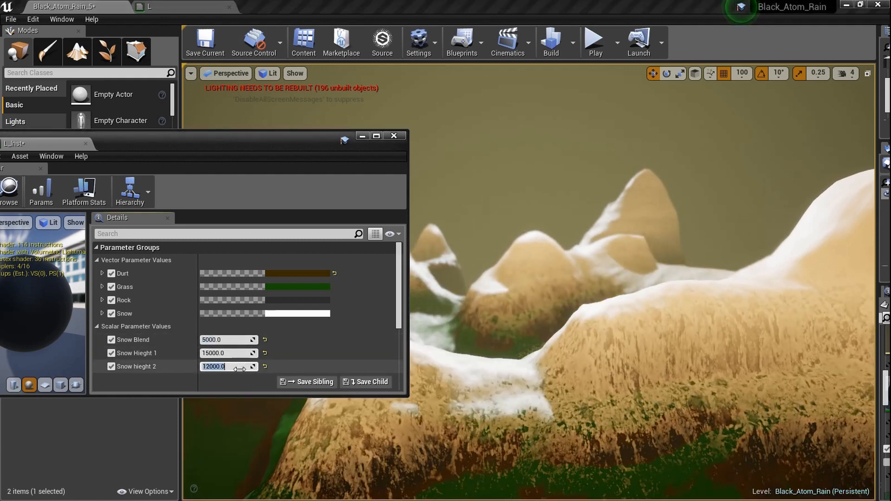
# - Try lowering Snow hieght 2 to 10000 and to 5000 to extend the snow down the slopes
pyautogui.click(240, 369)
pyautogui.write('10000')
pyautogui.press('Return')
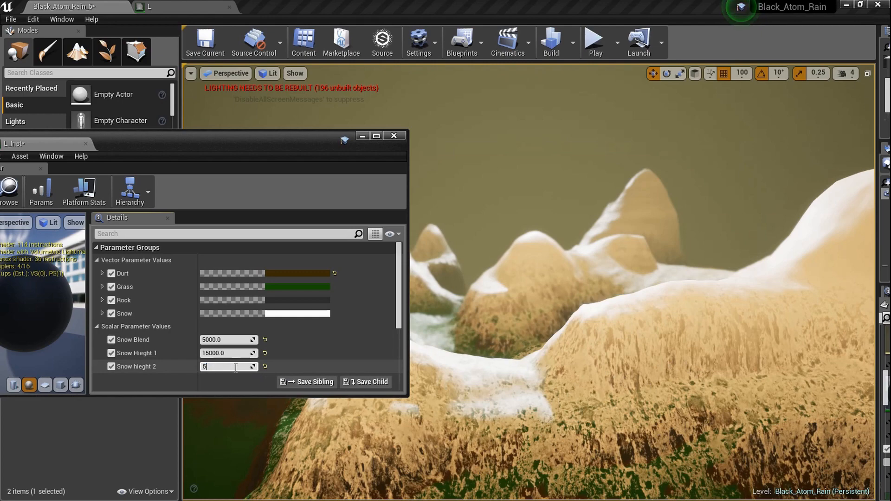
pyautogui.press('Return')
pyautogui.moveTo(529, 364); pyautogui.dragTo(522, 381, button='right')
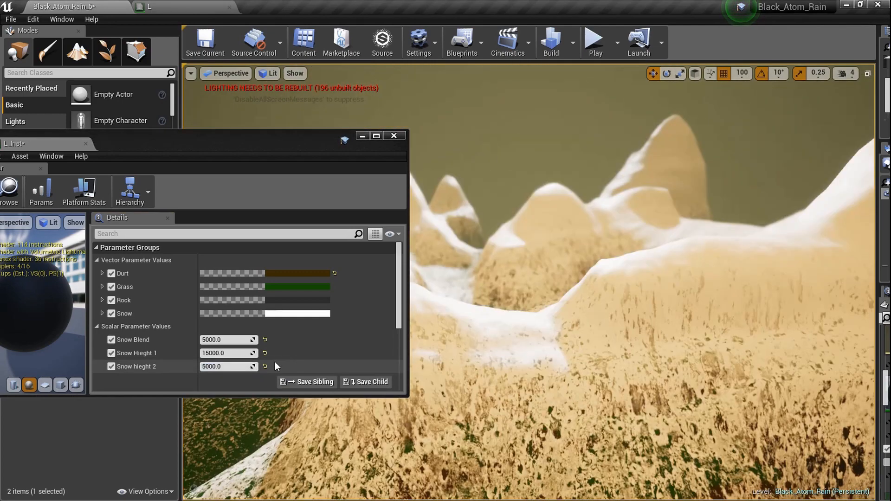
# - Try Snow Hieght 1 at 20000 and inspect the snow patches on the slopes
pyautogui.click(231, 353)
pyautogui.write('2000')
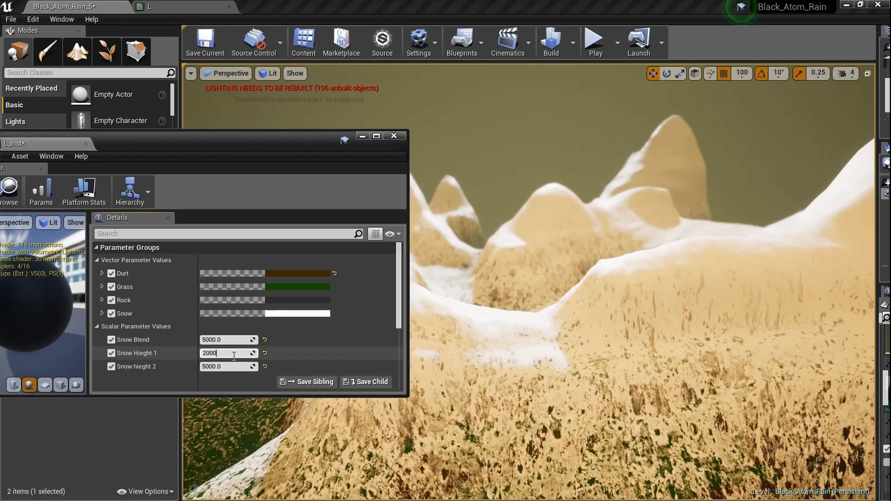
pyautogui.write('0')
pyautogui.press('Return')
pyautogui.press('w')
pyautogui.moveTo(529, 325); pyautogui.dragTo(534, 292, button='right')
# - Try Snow Hieght 1 at 5000 with Snow hieght 2 at 1000 and view the landscape
pyautogui.click(244, 353)
pyautogui.write('5000')
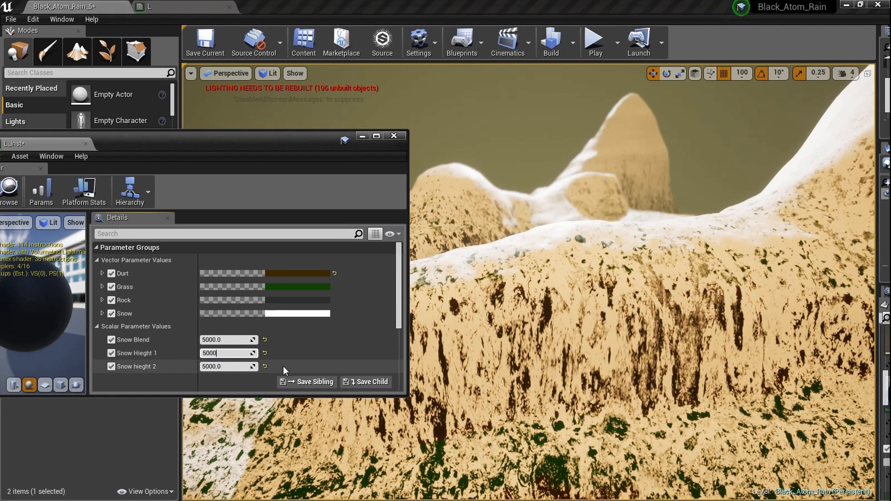
pyautogui.press('Return')
pyautogui.click(227, 367)
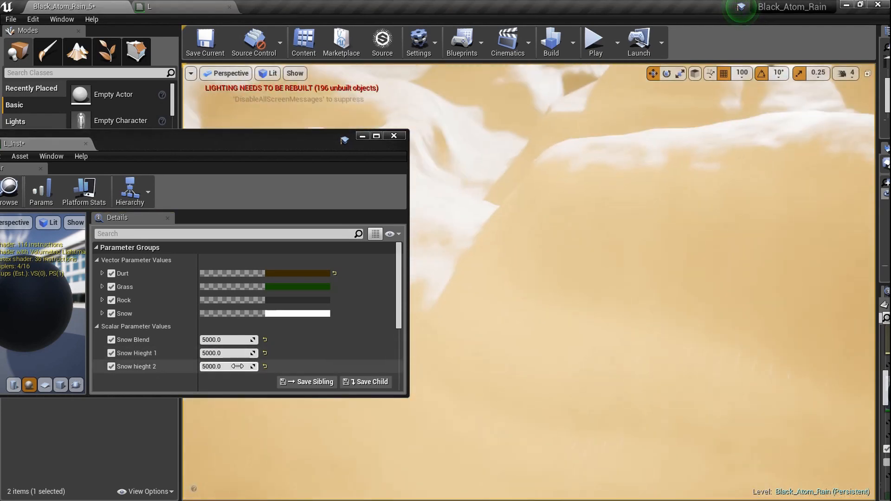
pyautogui.write('1000')
pyautogui.press('Return')
pyautogui.moveTo(529, 293)
pyautogui.mouseDown(button='right')
pyautogui.moveTo(529, 335)
pyautogui.moveTo(534, 297)
pyautogui.moveTo(534, 329)
pyautogui.moveTo(529, 297)
pyautogui.moveTo(529, 315)
pyautogui.moveTo(529, 306)
pyautogui.mouseUp(button='right')
# - Set Snow Hieght 1 to 15000 and Snow hieght 2 to 10000 in L_Inst
pyautogui.click(227, 353)
pyautogui.write('15000')
pyautogui.press('Return')
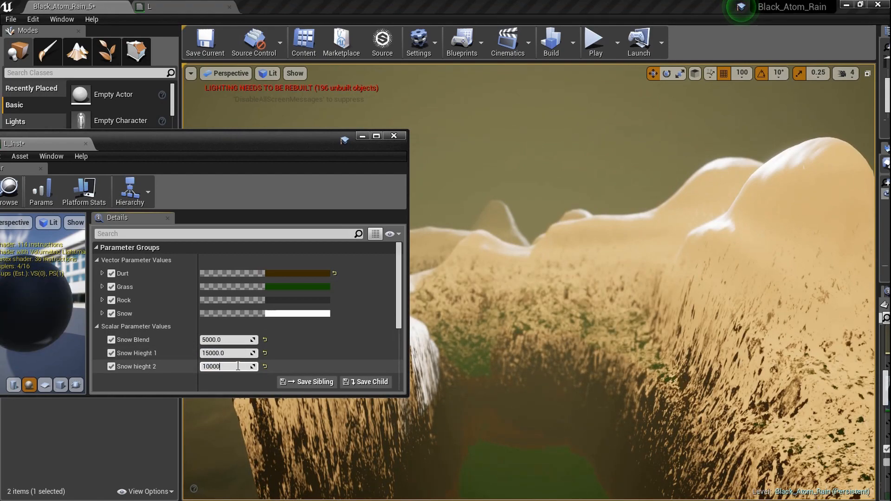
pyautogui.press('Return')
pyautogui.moveTo(567, 358); pyautogui.dragTo(515, 335, button='right')
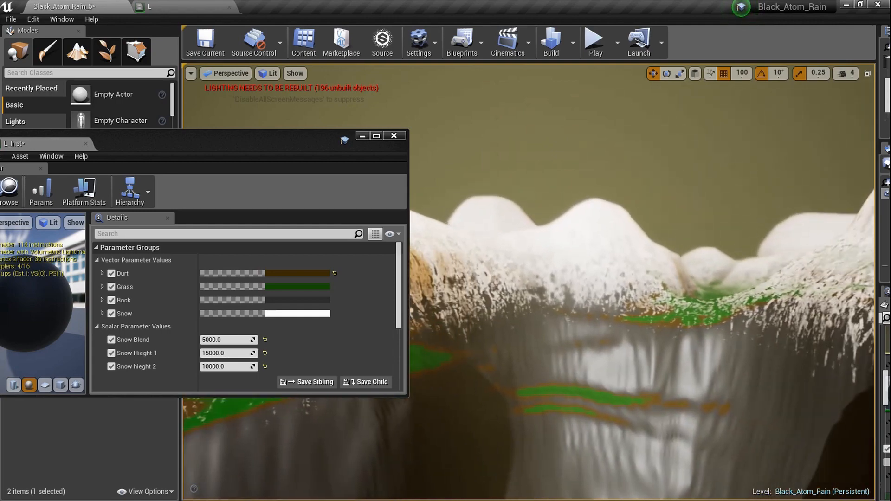
pyautogui.moveTo(515, 334); pyautogui.dragTo(497, 335, button='right')
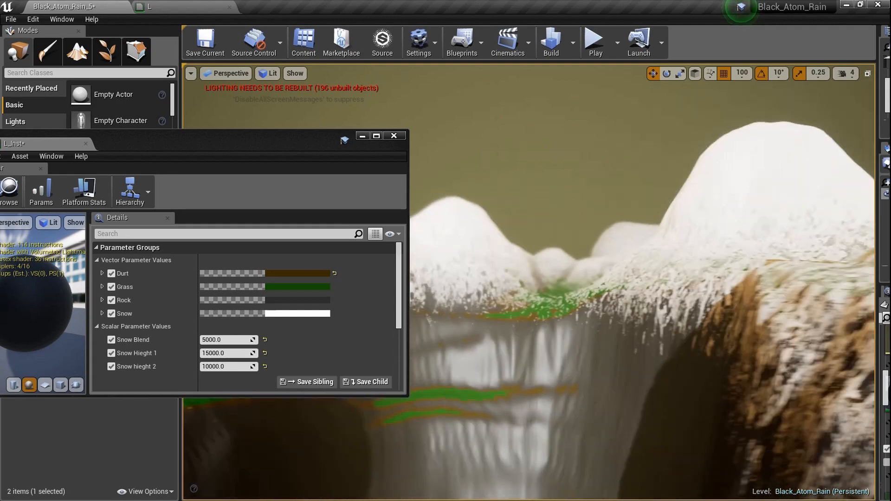
# - Minimize the L_Inst window and examine the snow line around the whole landscape in the full-screen viewport
pyautogui.doubleClick(212, 135)
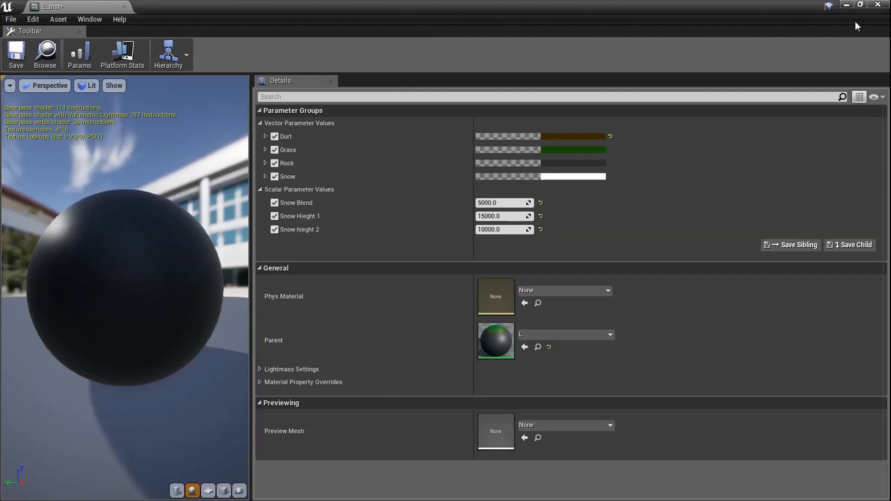
pyautogui.click(847, 6)
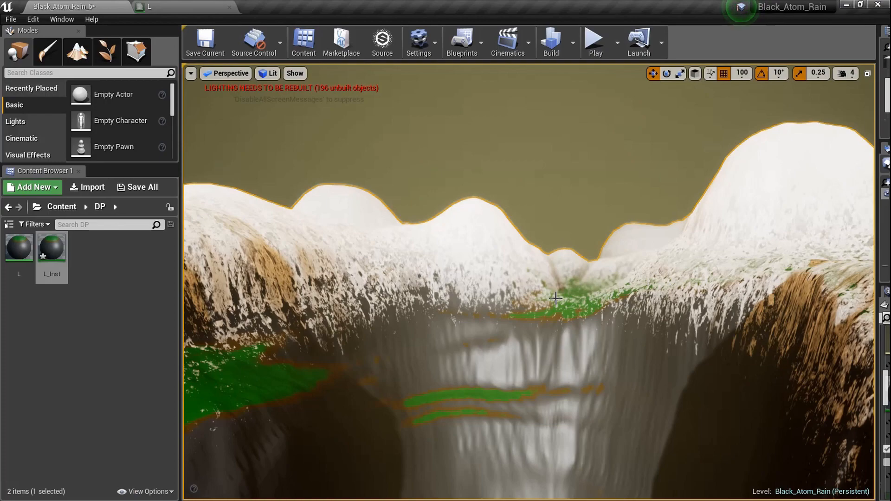
pyautogui.press('F11')
pyautogui.moveTo(556, 298); pyautogui.dragTo(836, 298, button='right')
pyautogui.press('g')
pyautogui.moveTo(445, 251); pyautogui.dragTo(543, 228, button='right')
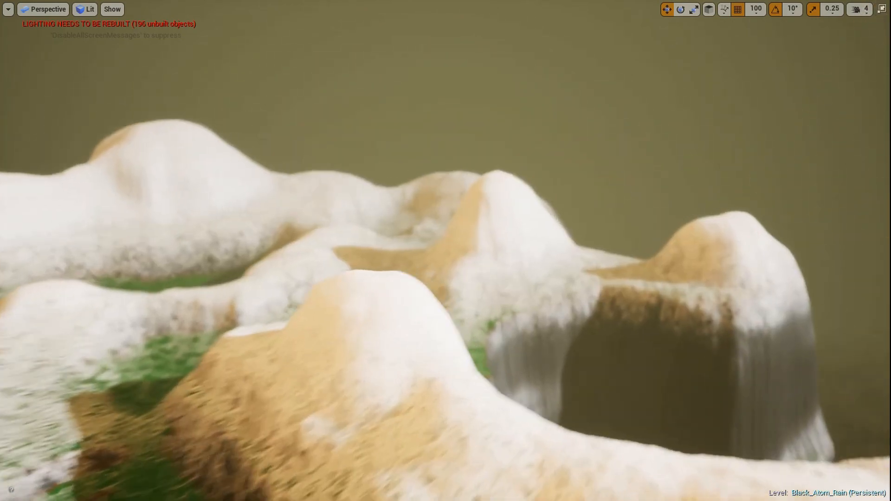
pyautogui.moveTo(445, 250); pyautogui.dragTo(334, 251, button='right')
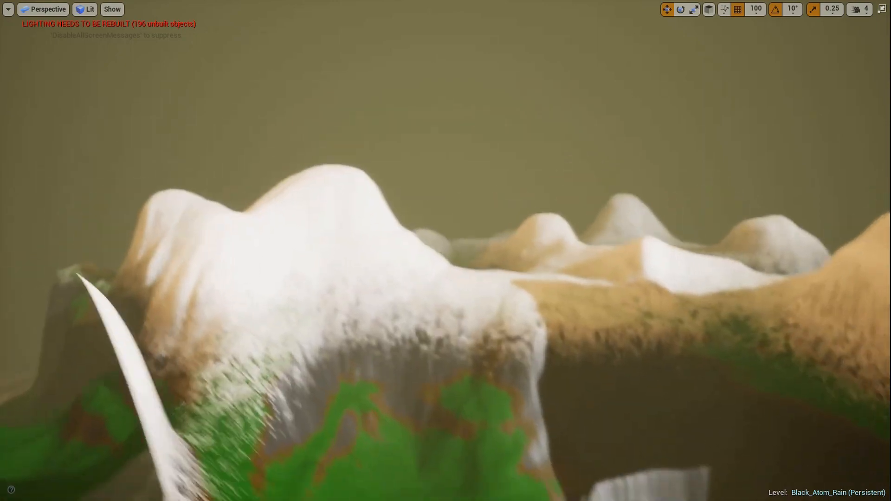
pyautogui.moveTo(446, 251); pyautogui.dragTo(447, 218, button='right')
pyautogui.moveTo(445, 251); pyautogui.dragTo(418, 256, button='right')
pyautogui.press('w')
pyautogui.moveTo(446, 325); pyautogui.dragTo(555, 299, button='right')
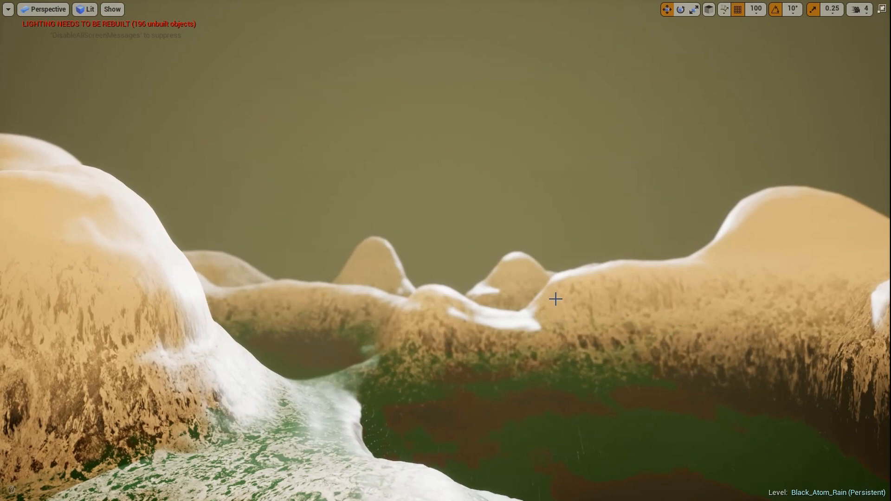
pyautogui.press('d')
pyautogui.moveTo(556, 299); pyautogui.dragTo(460, 344, button='right')
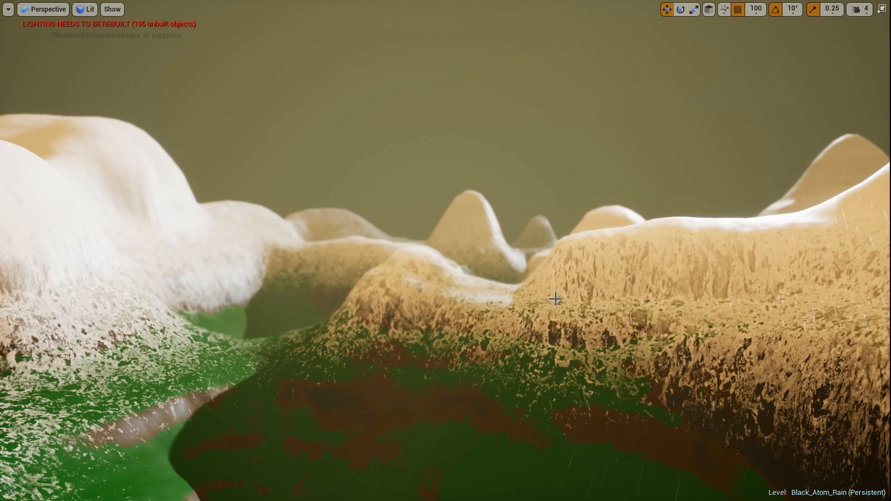
pyautogui.moveTo(555, 299)
pyautogui.mouseDown(button='right')
pyautogui.moveTo(617, 307)
pyautogui.moveTo(505, 292)
pyautogui.moveTo(469, 274)
pyautogui.moveTo(520, 285)
pyautogui.moveTo(436, 316)
pyautogui.moveTo(450, 325)
pyautogui.moveTo(423, 307)
pyautogui.moveTo(478, 290)
pyautogui.moveTo(580, 292)
pyautogui.moveTo(594, 279)
pyautogui.moveTo(556, 299)
pyautogui.moveTo(539, 292)
pyautogui.moveTo(556, 299)
pyautogui.mouseUp(button='right')
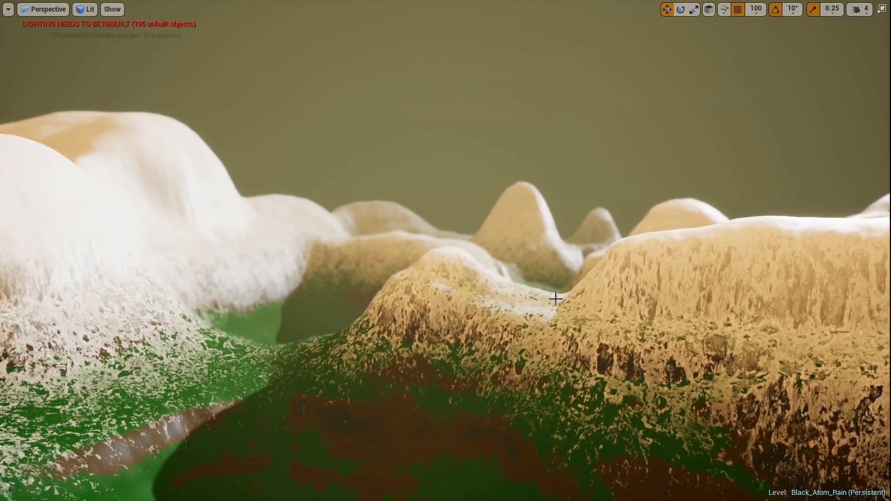
pyautogui.press('F11')
pyautogui.moveTo(556, 299)
pyautogui.mouseDown(button='right')
pyautogui.moveTo(534, 304)
pyautogui.moveTo(557, 279)
pyautogui.moveTo(580, 306)
pyautogui.moveTo(520, 304)
pyautogui.moveTo(551, 291)
pyautogui.moveTo(563, 300)
pyautogui.moveTo(515, 297)
pyautogui.moveTo(546, 274)
pyautogui.moveTo(555, 279)
pyautogui.moveTo(520, 297)
pyautogui.moveTo(551, 292)
pyautogui.mouseUp(button='right')
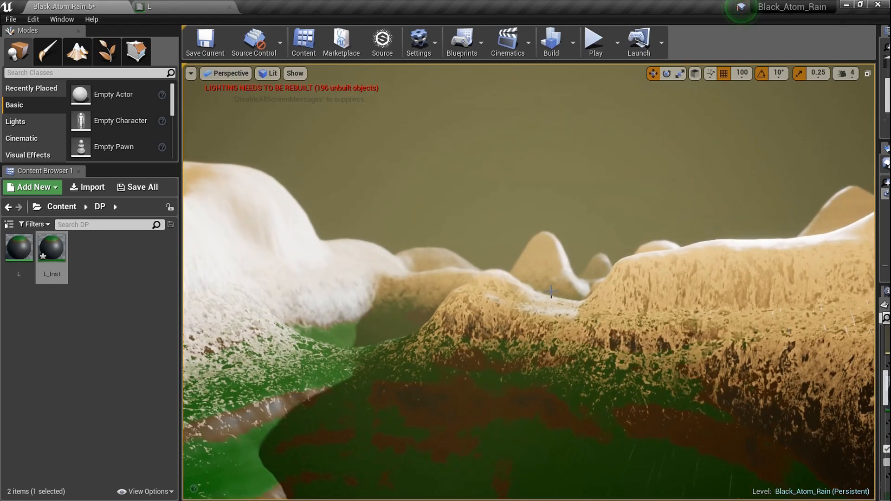